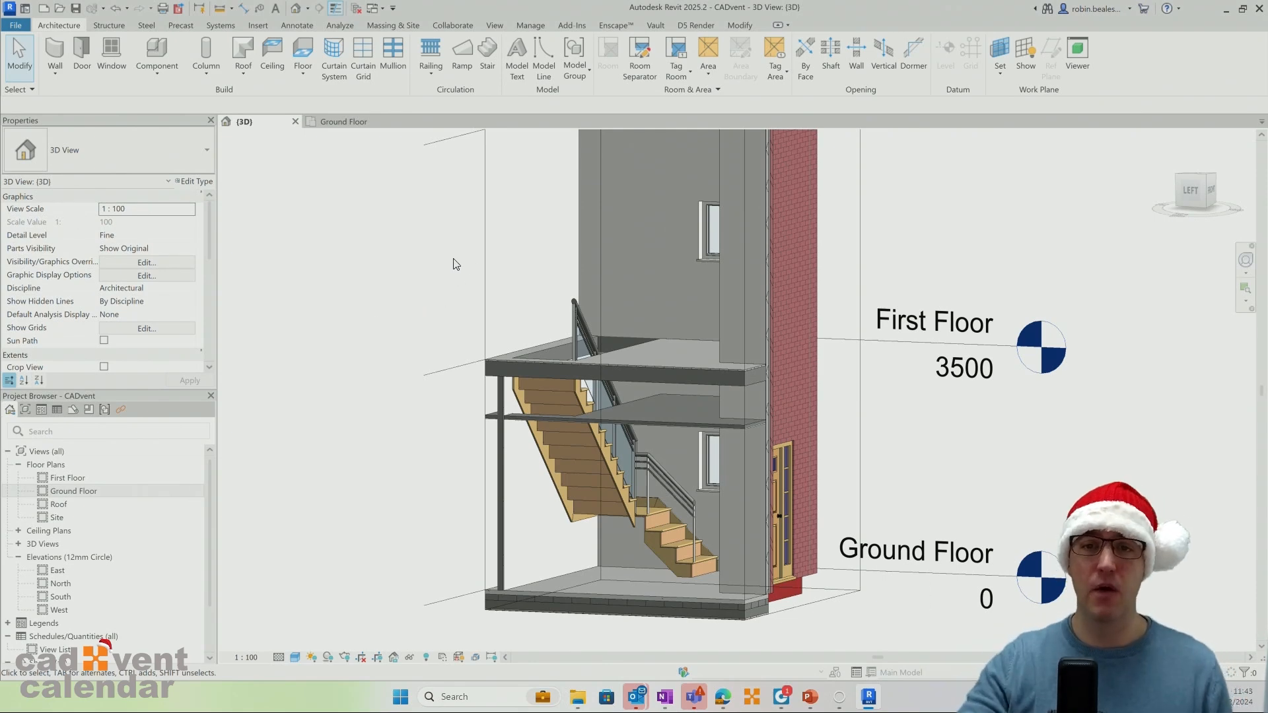
# Close and reopen the {3D} view from the project's 3D views, and turn off its section box.
pyautogui.scroll(-3, 419, 281)
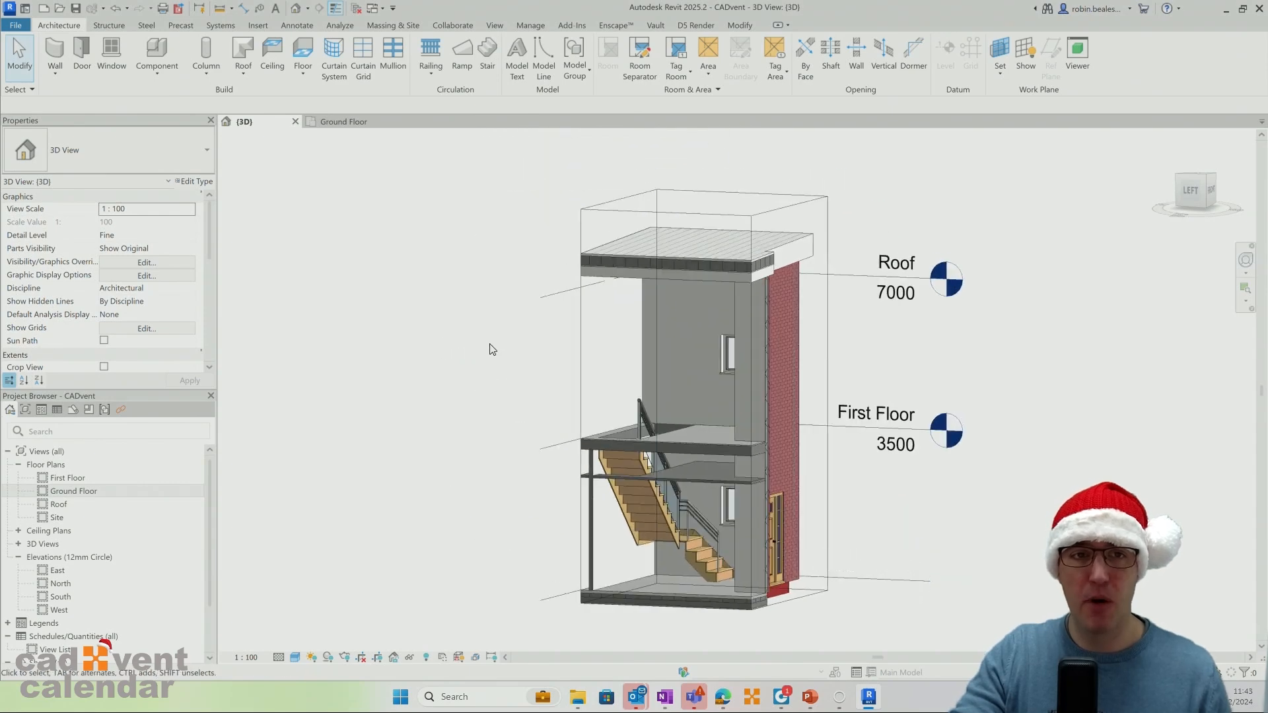
pyautogui.click(295, 121)
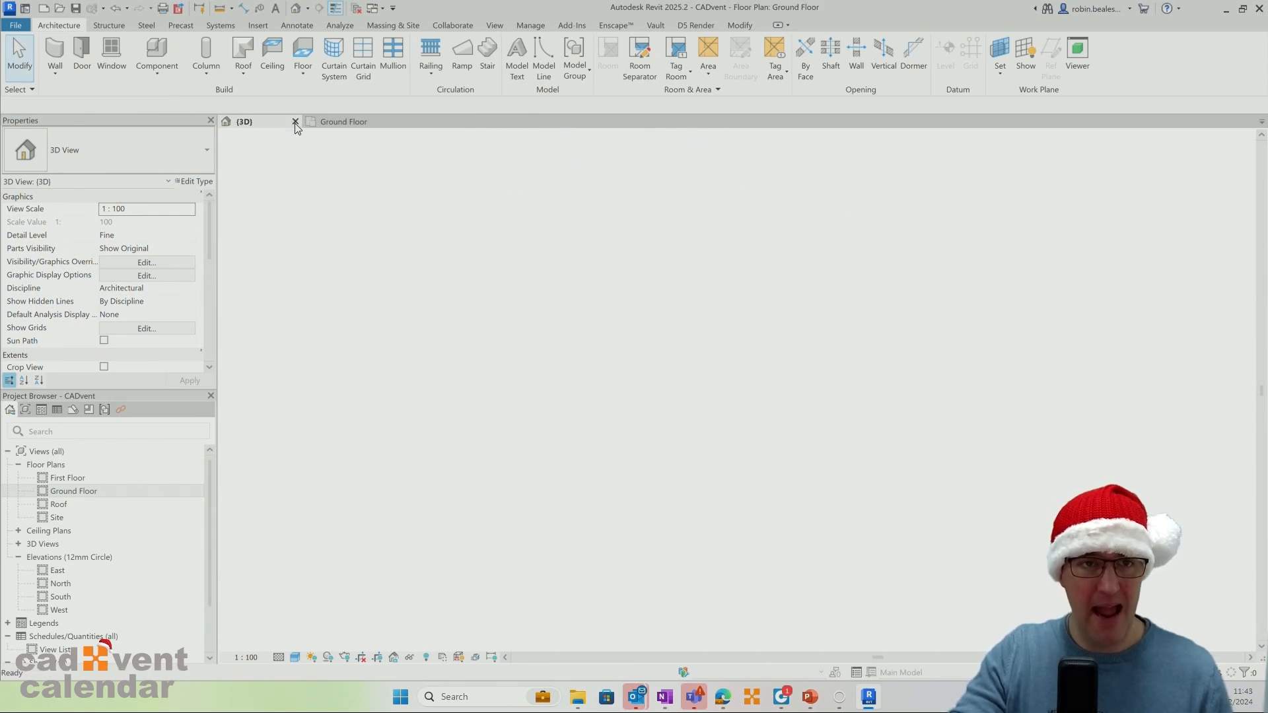
pyautogui.click(18, 544)
pyautogui.doubleClick(58, 557)
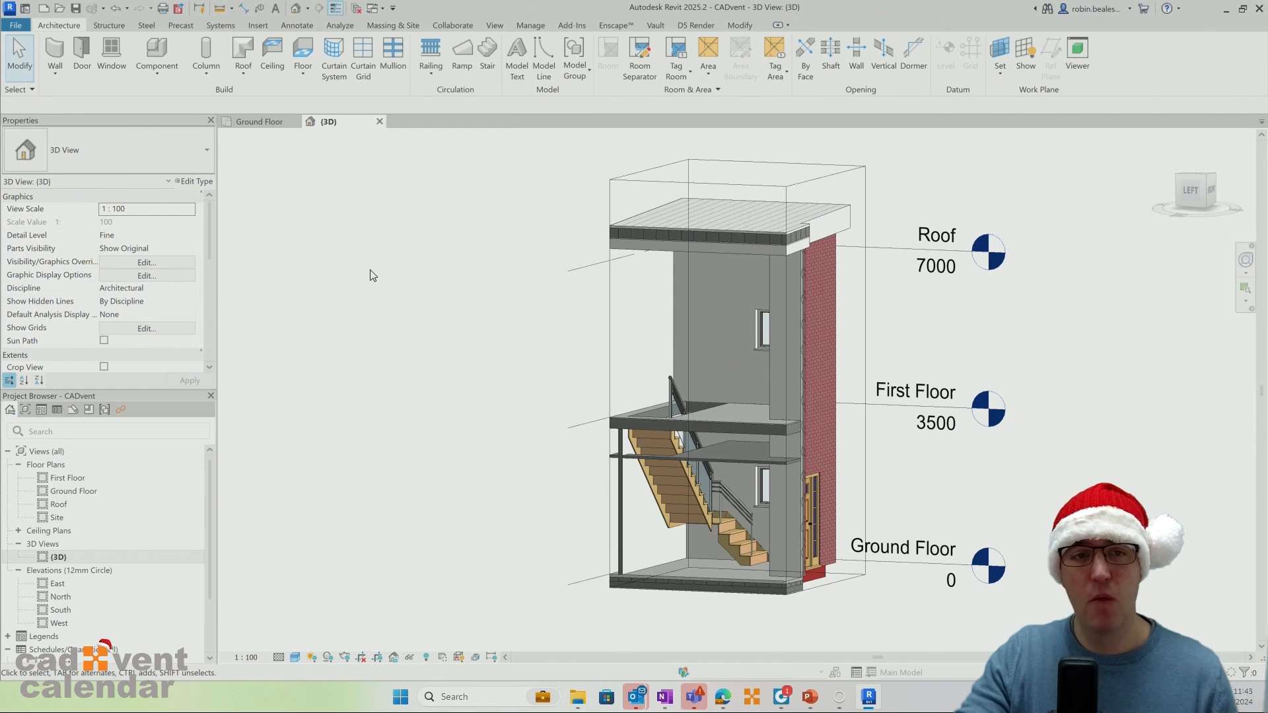
pyautogui.moveTo(376, 277); pyautogui.dragTo(275, 227)
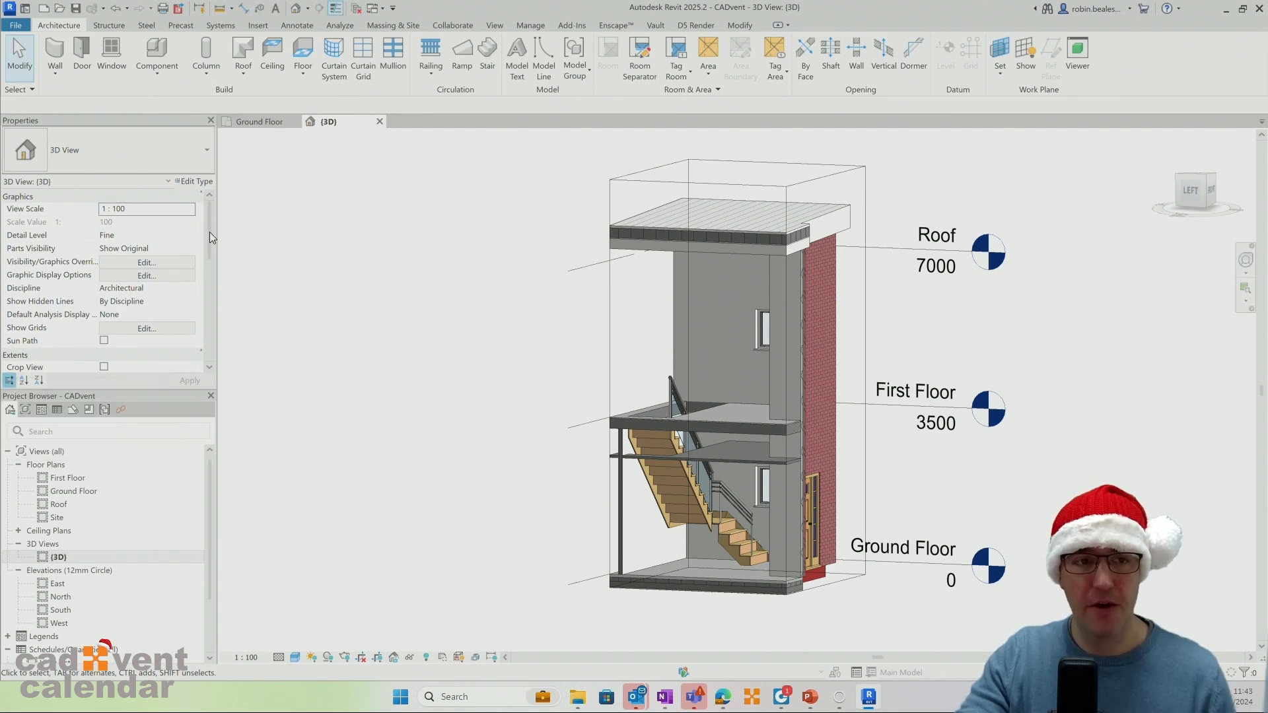
pyautogui.moveTo(208, 231); pyautogui.dragTo(207, 281)
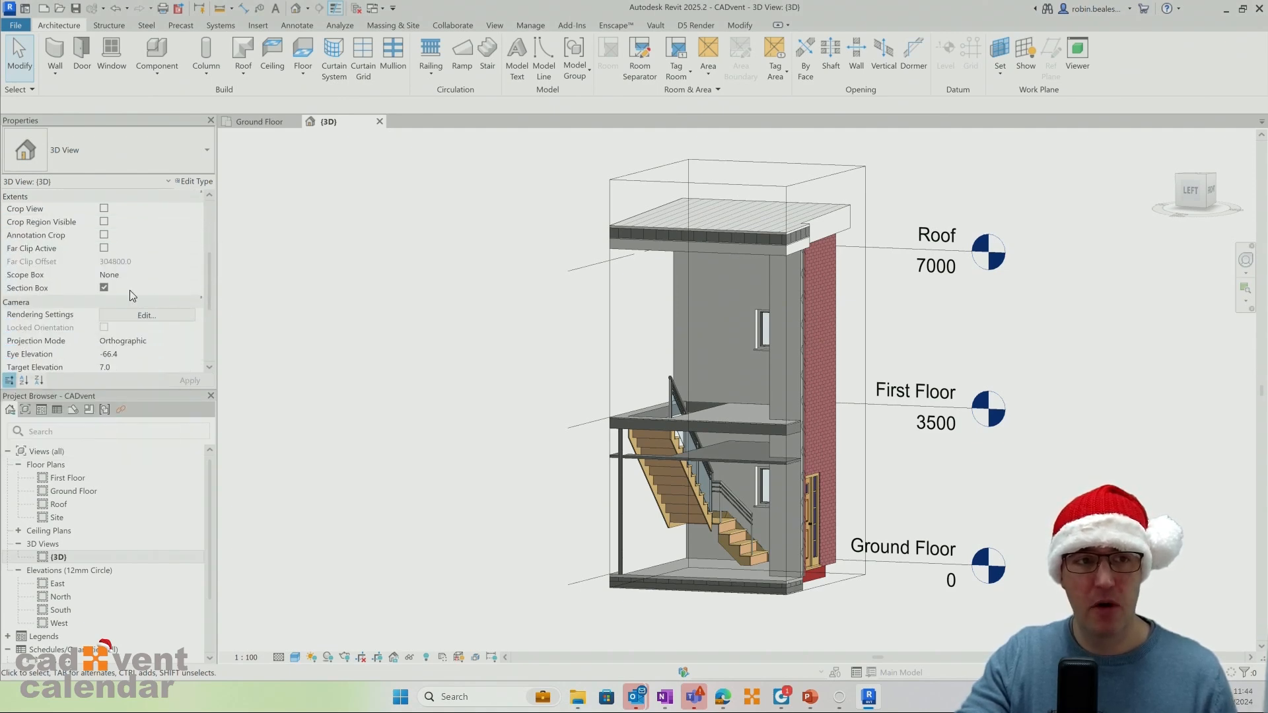
pyautogui.click(104, 287)
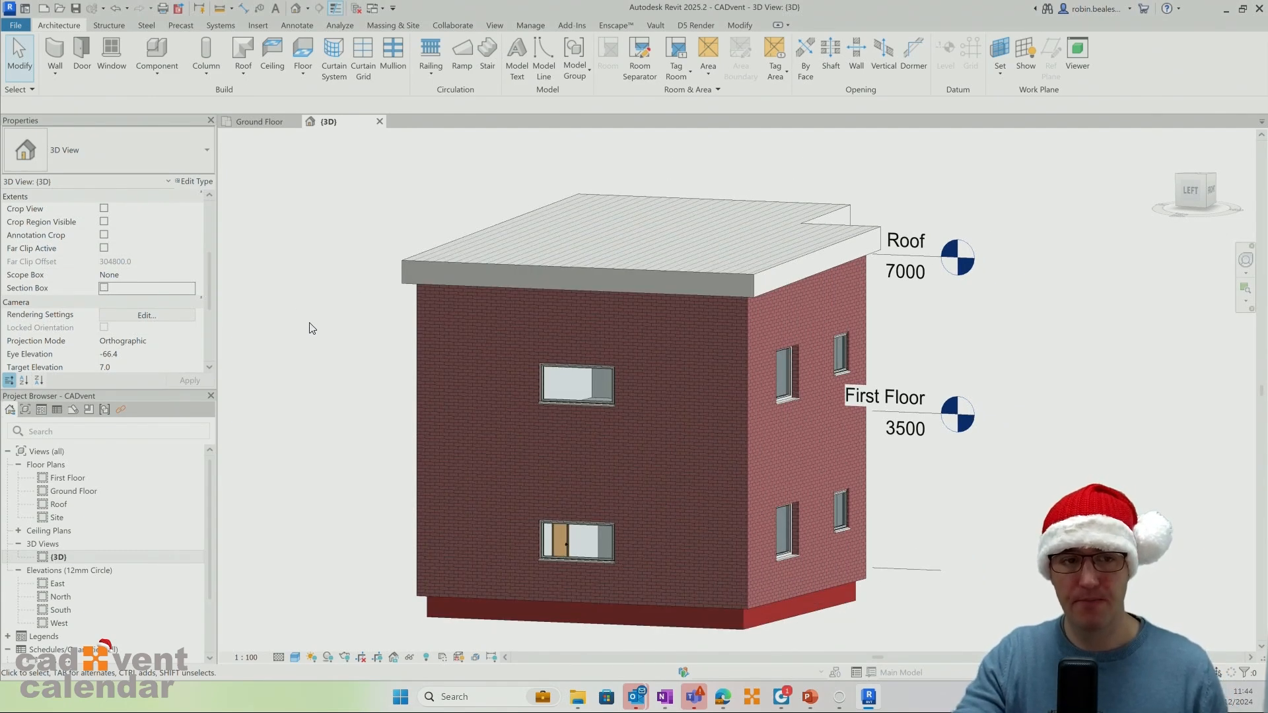
# Rename the {3D} view as "Default 3D View".
pyautogui.rightClick(62, 558)
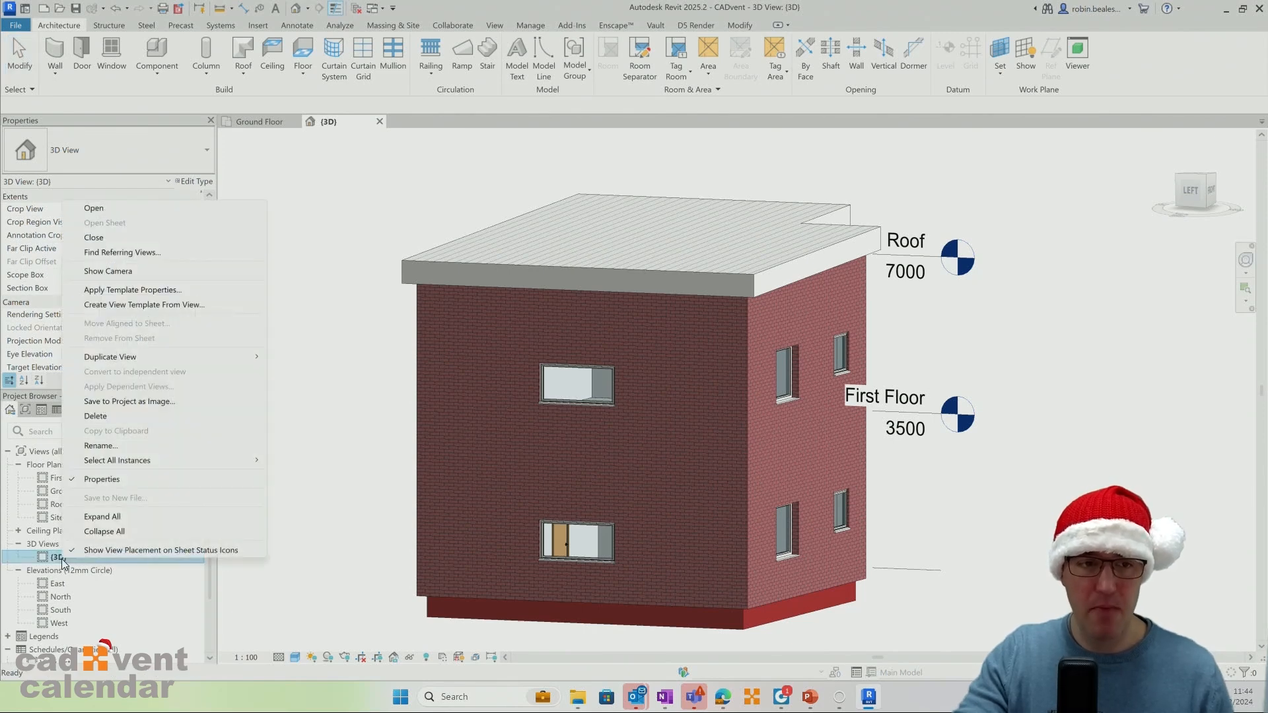
pyautogui.click(109, 447)
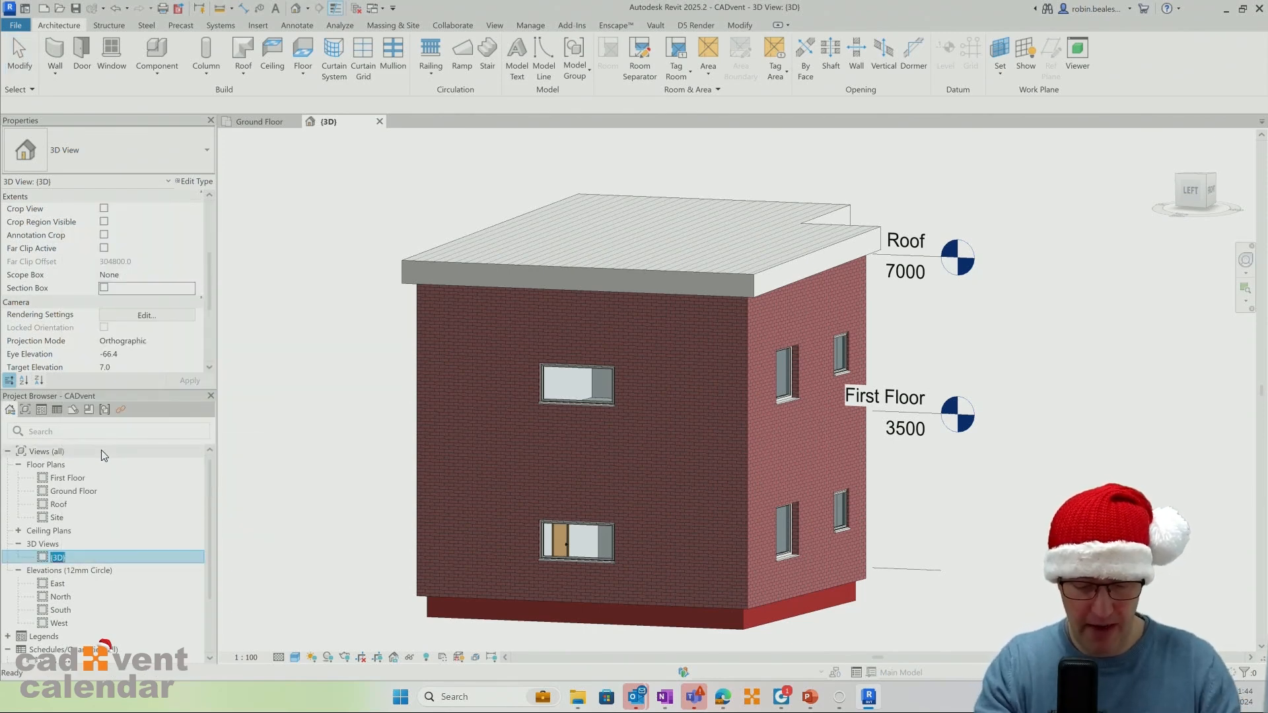
pyautogui.write('Default')
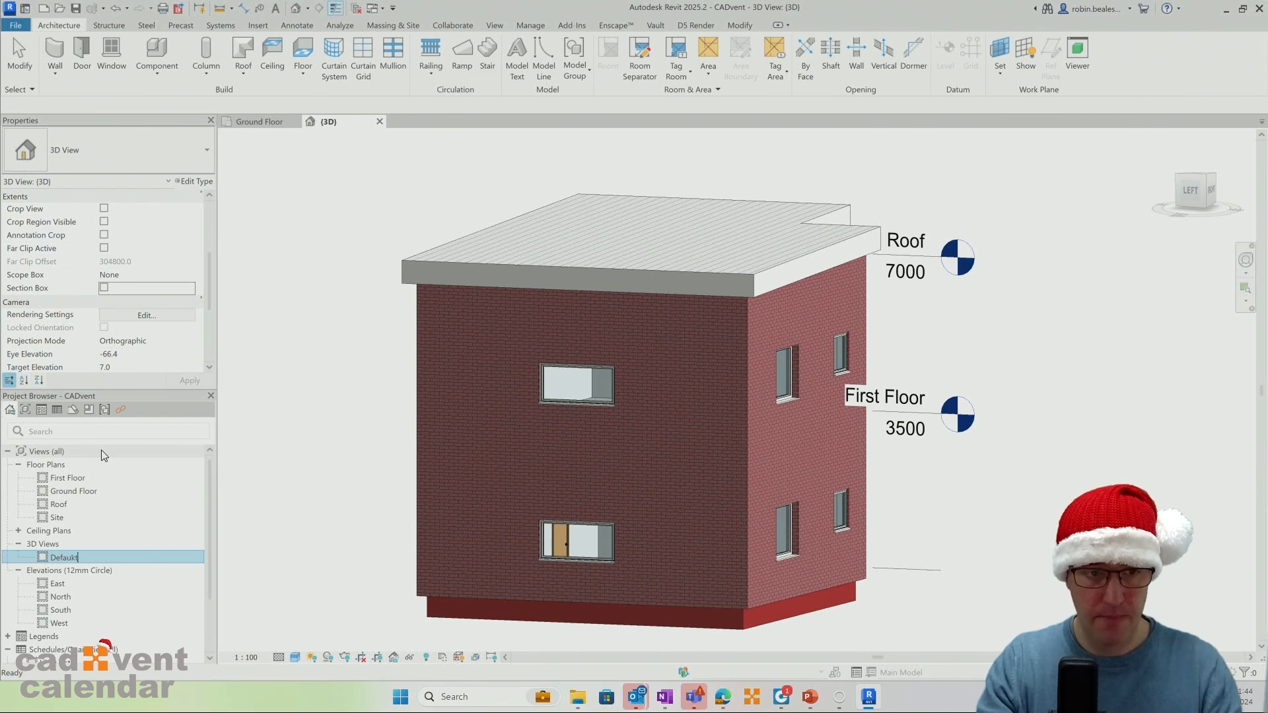
pyautogui.write(' 3')
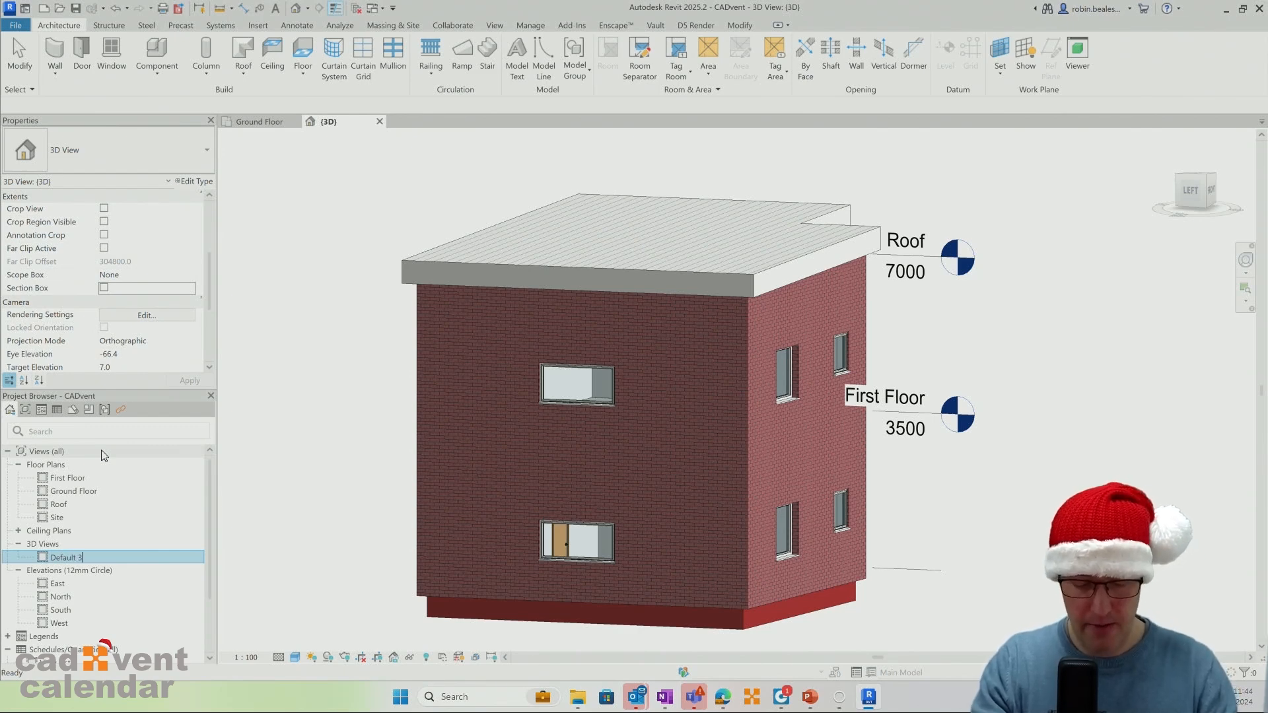
pyautogui.write('D View')
pyautogui.press('Return')
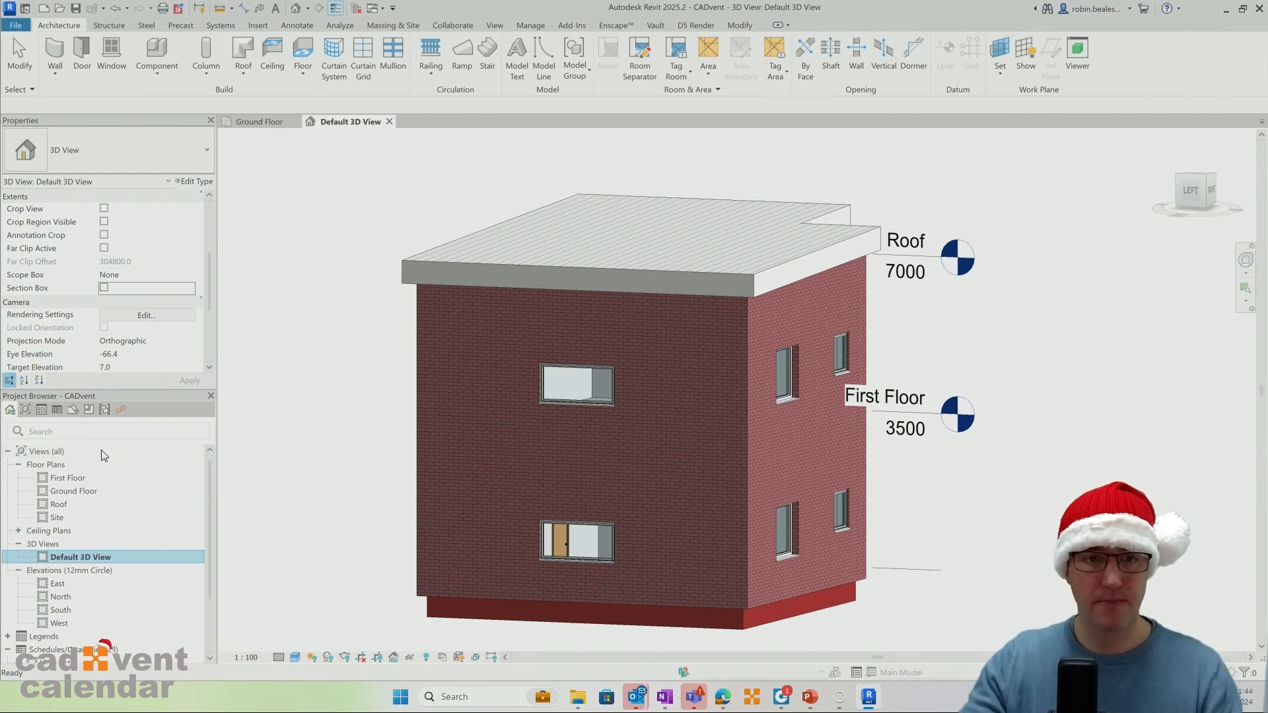
pyautogui.click(323, 276)
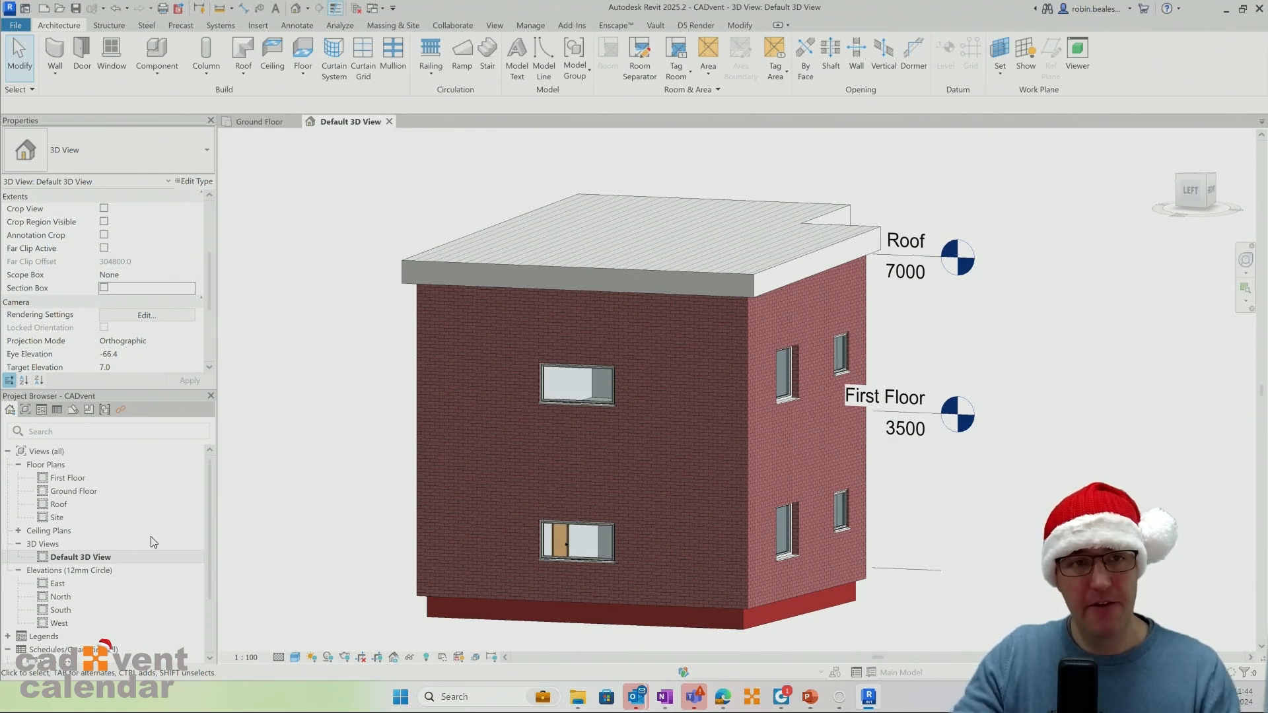
# Close the renamed 3D view, and create a new default 3D view of the house with its section box turned on.
pyautogui.click(389, 122)
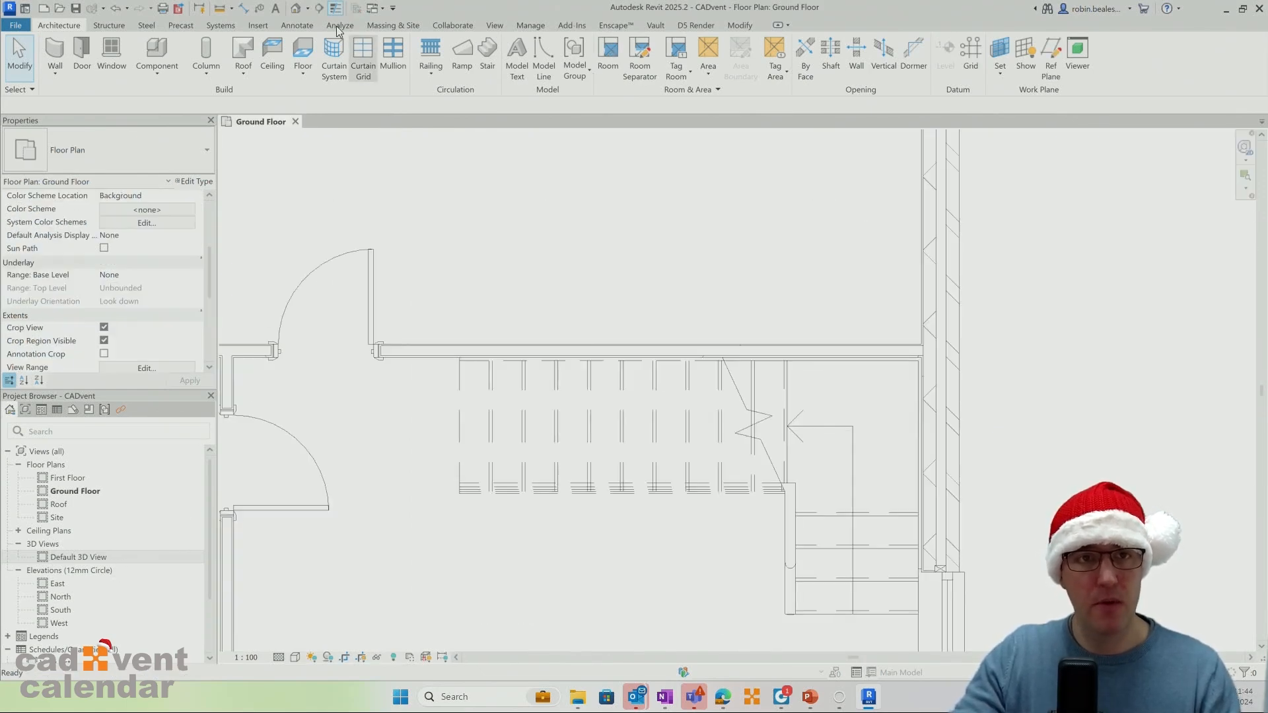
pyautogui.click(296, 9)
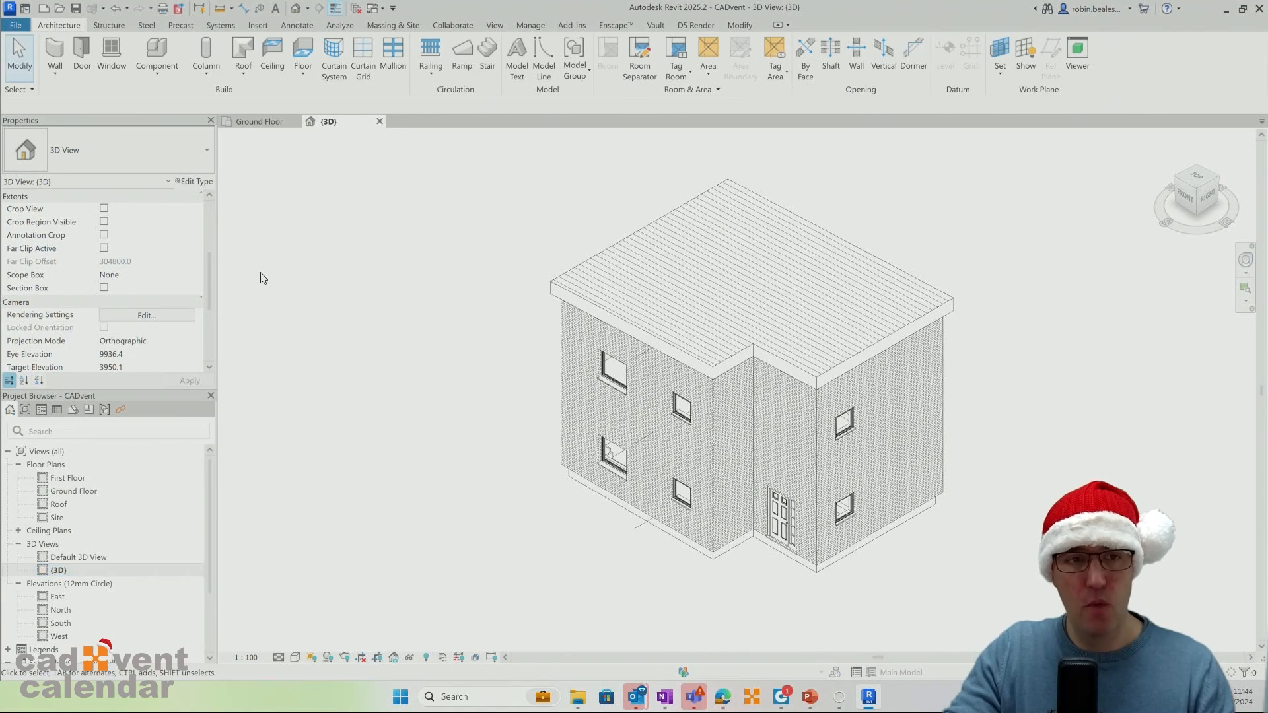
pyautogui.scroll(-2, 214, 282)
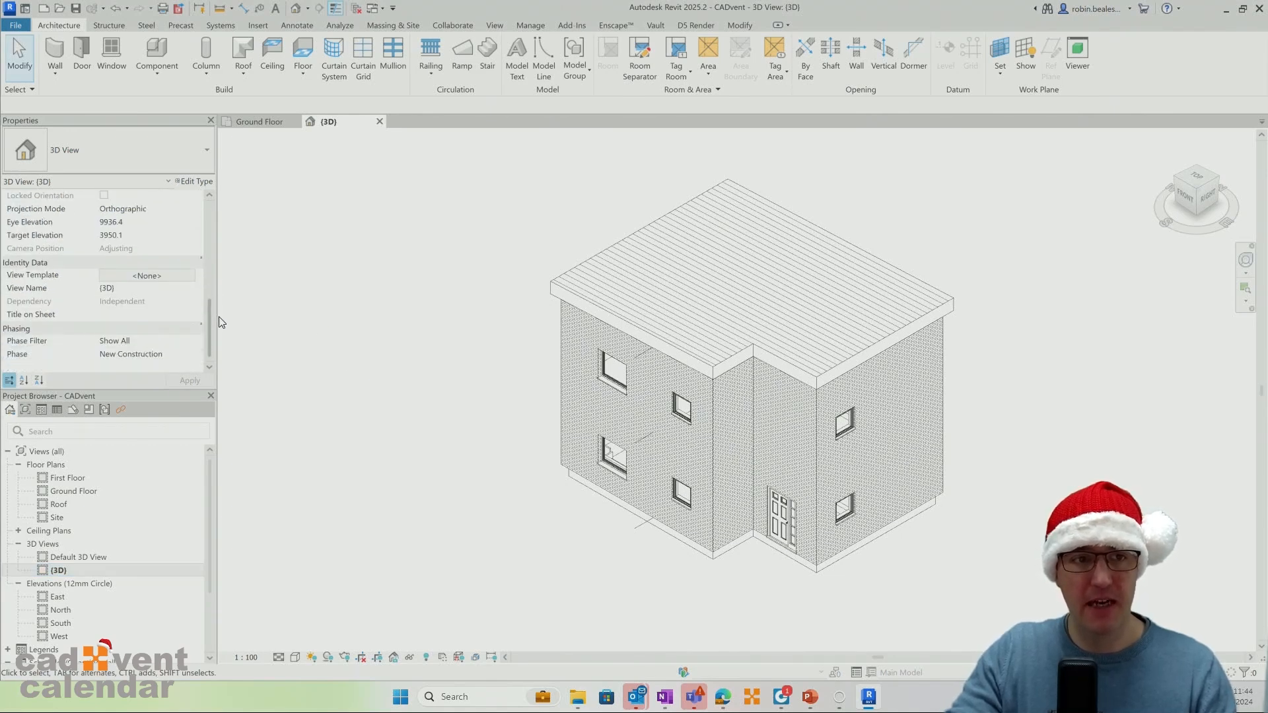
pyautogui.scroll(5, 211, 284)
pyautogui.click(104, 328)
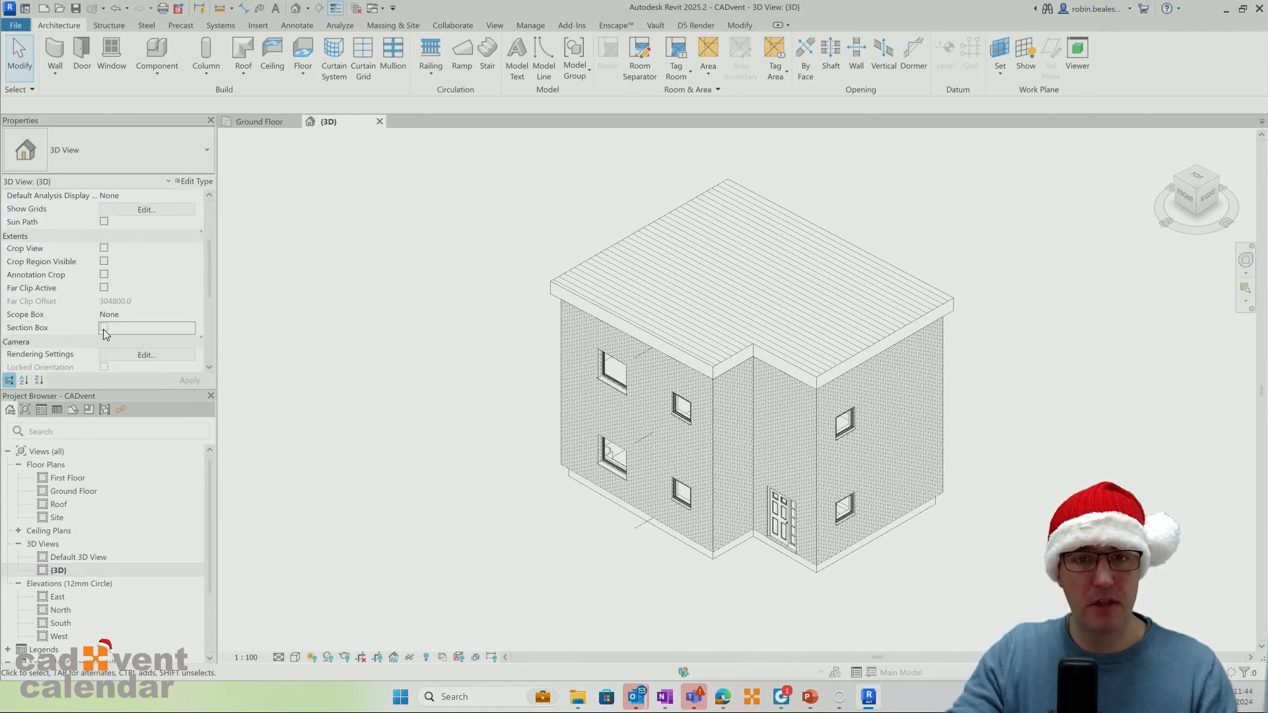
# Resize the section box by pulling one side inward and lowering its upper face to cut through the ground-floor walls.
pyautogui.click(551, 232)
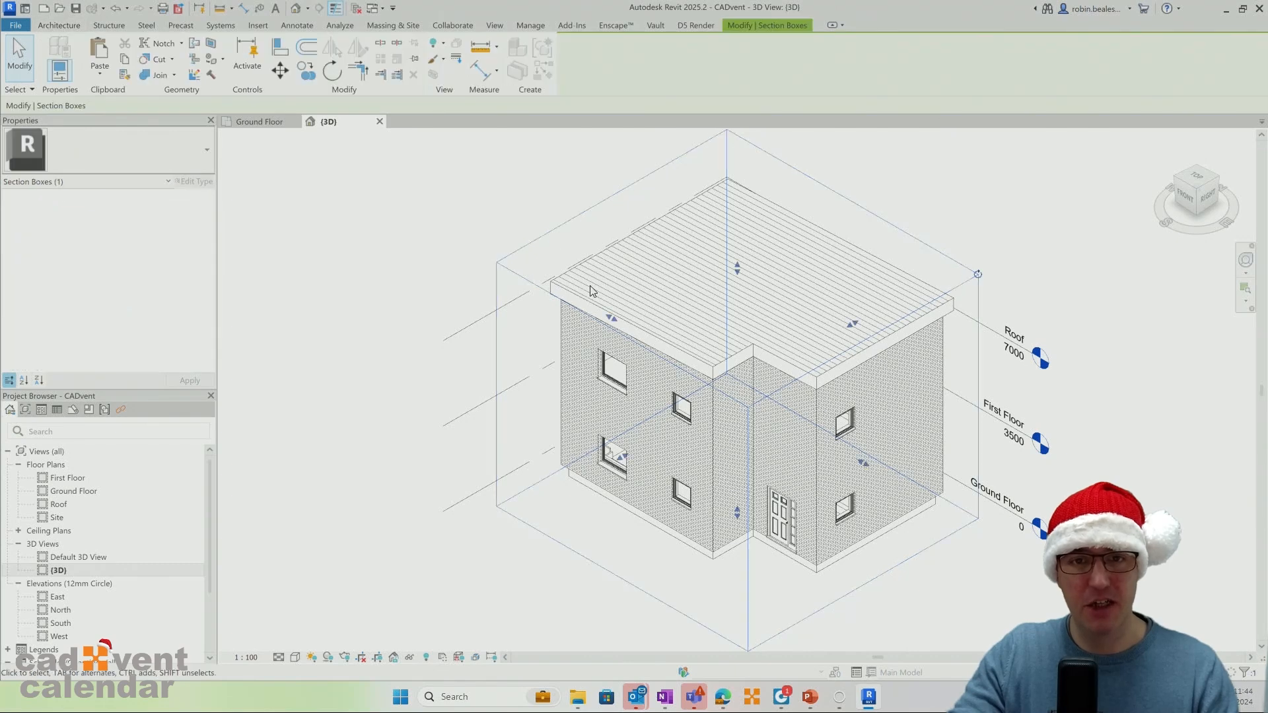
pyautogui.moveTo(607, 324); pyautogui.dragTo(662, 350)
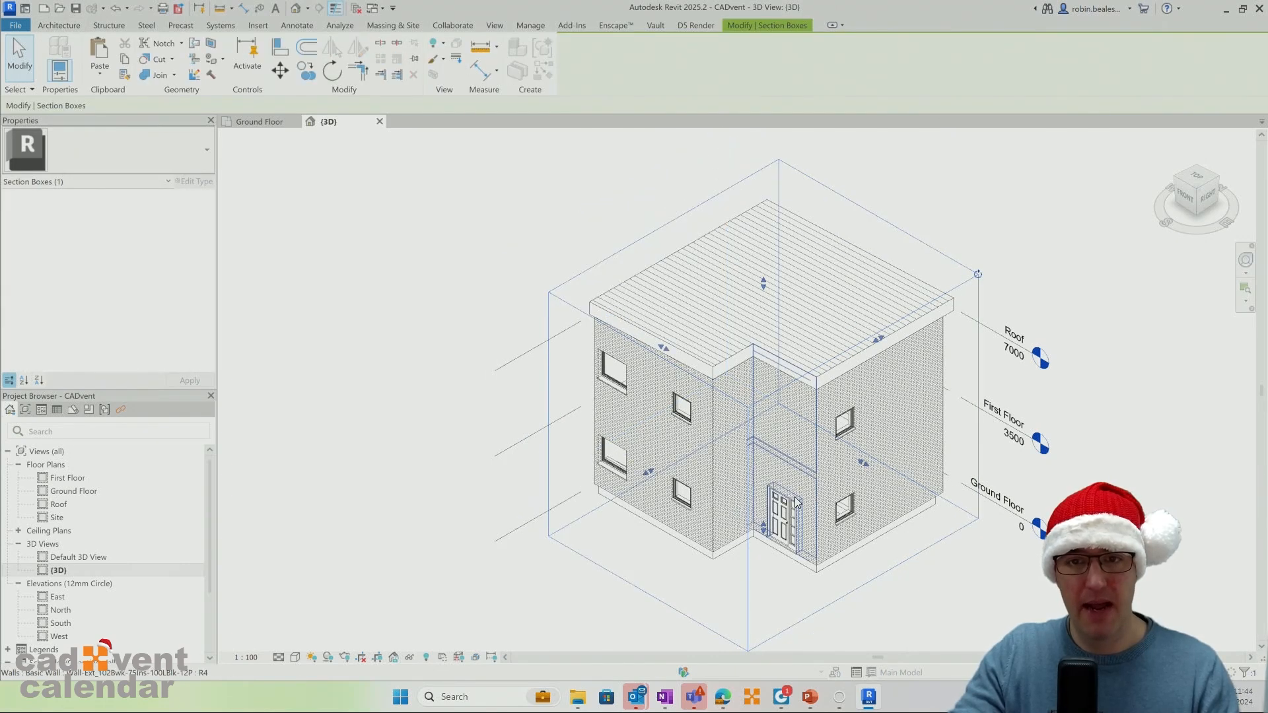
pyautogui.moveTo(764, 284); pyautogui.dragTo(766, 444)
pyautogui.click(1132, 343)
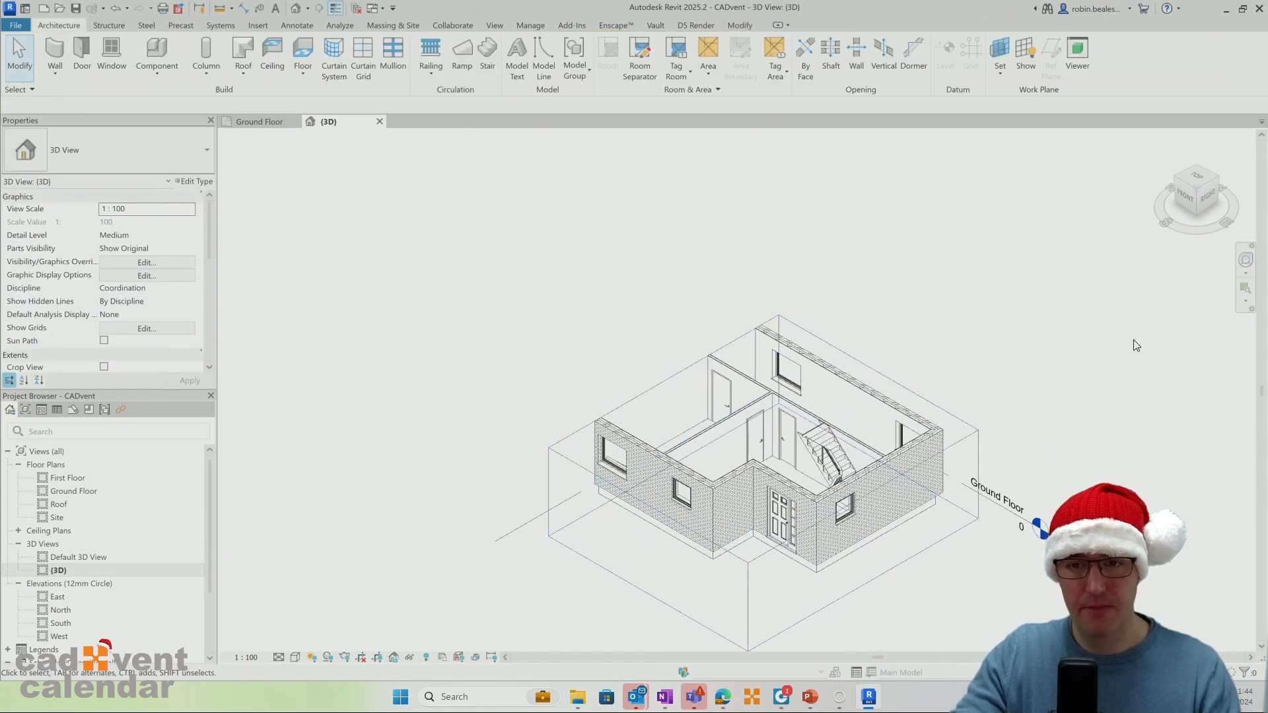
# Set the sectioned 3D view to Fine detail level and the Shaded visual style.
pyautogui.keyDown('shift'); pyautogui.moveTo(882, 423); pyautogui.dragTo(350, 671, button='middle'); pyautogui.keyUp('shift')
pyautogui.click(278, 657)
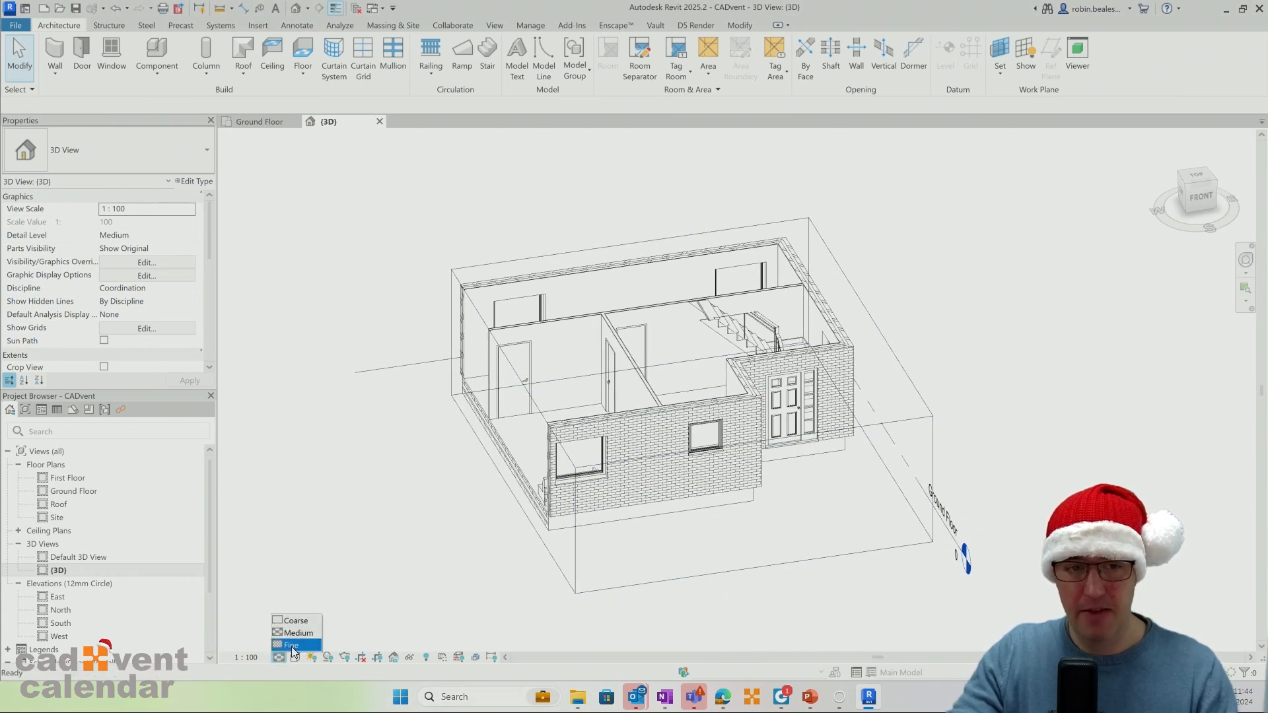
pyautogui.click(292, 646)
pyautogui.click(295, 657)
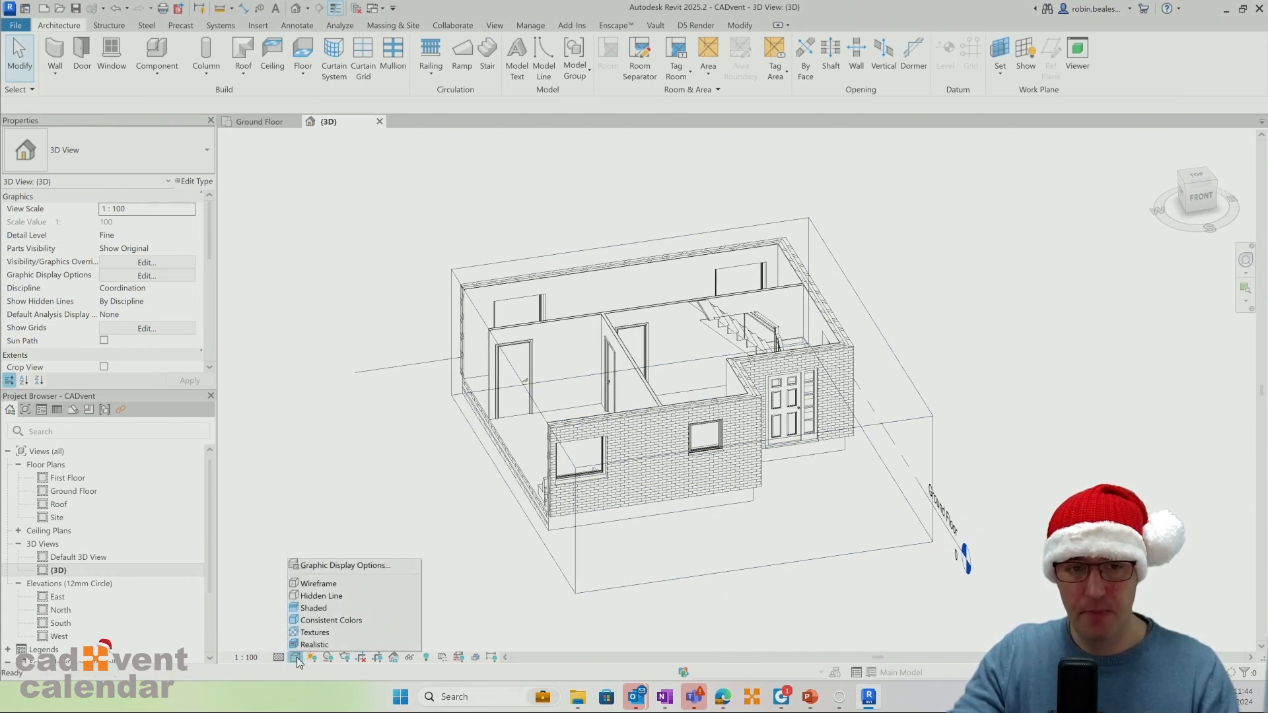
pyautogui.click(313, 608)
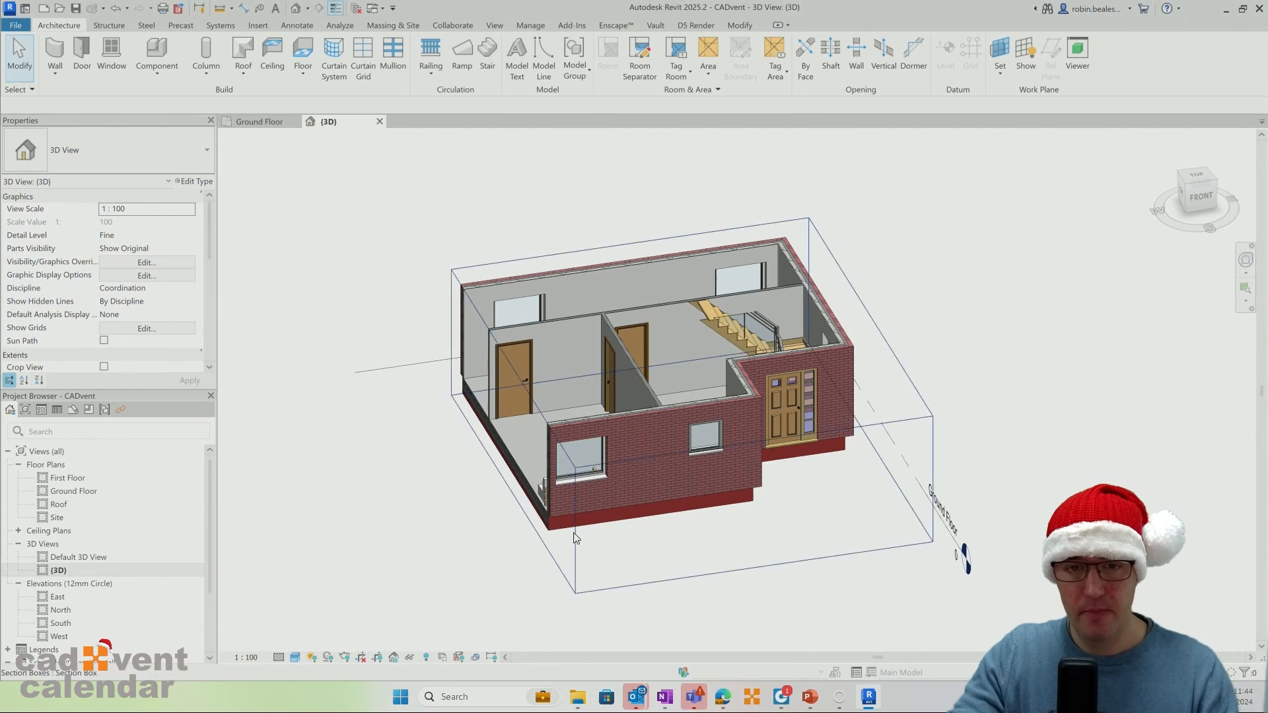
# Rename the sectioned {3D} view as "3D Section".
pyautogui.rightClick(66, 570)
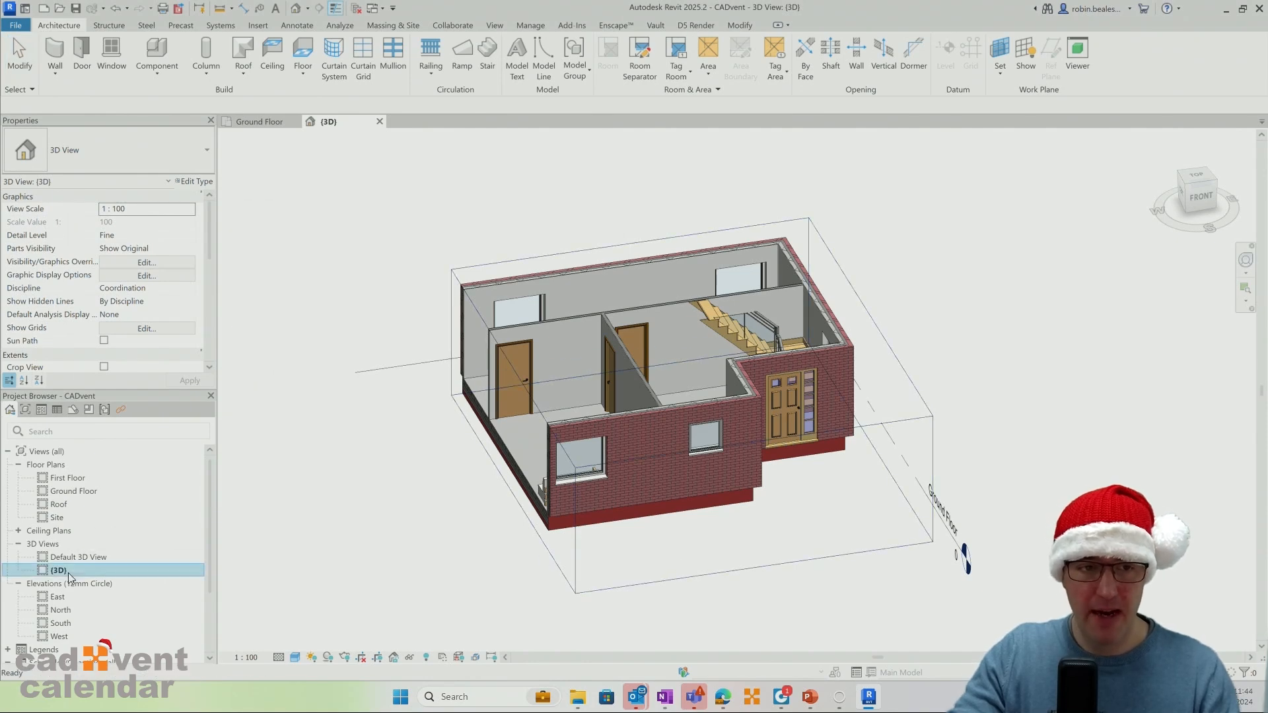
pyautogui.click(111, 460)
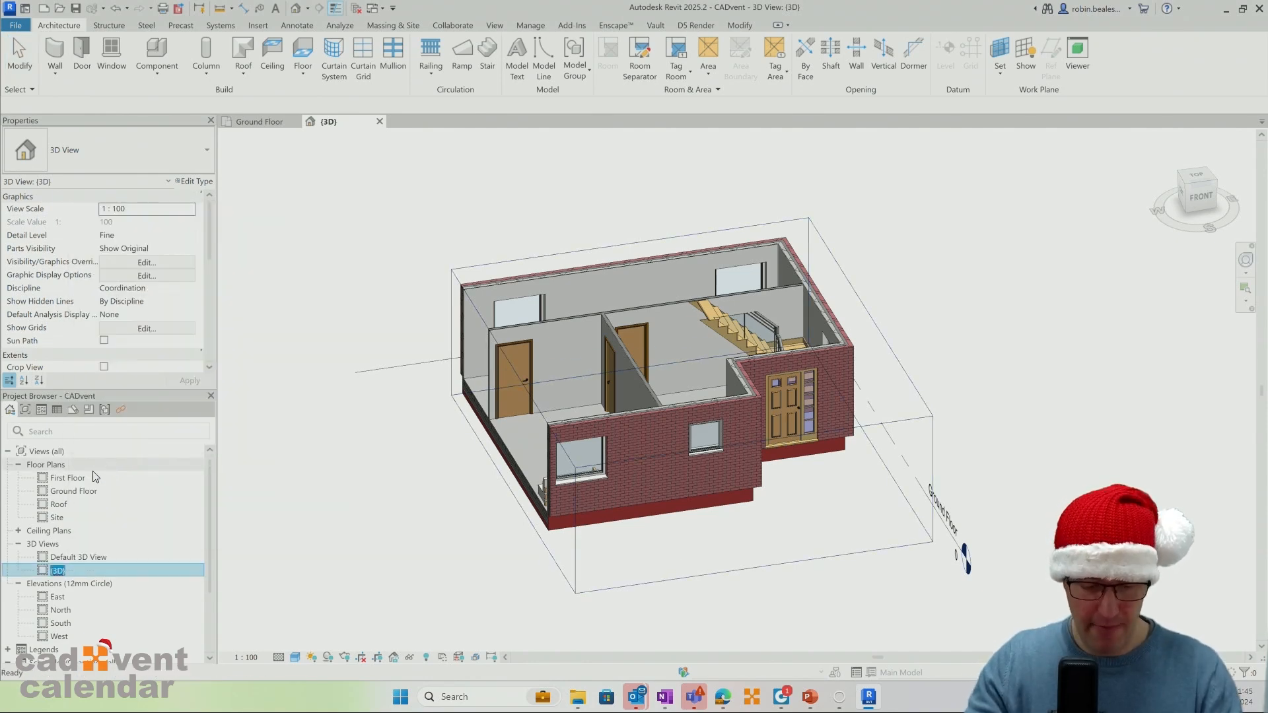
pyautogui.write('3D S')
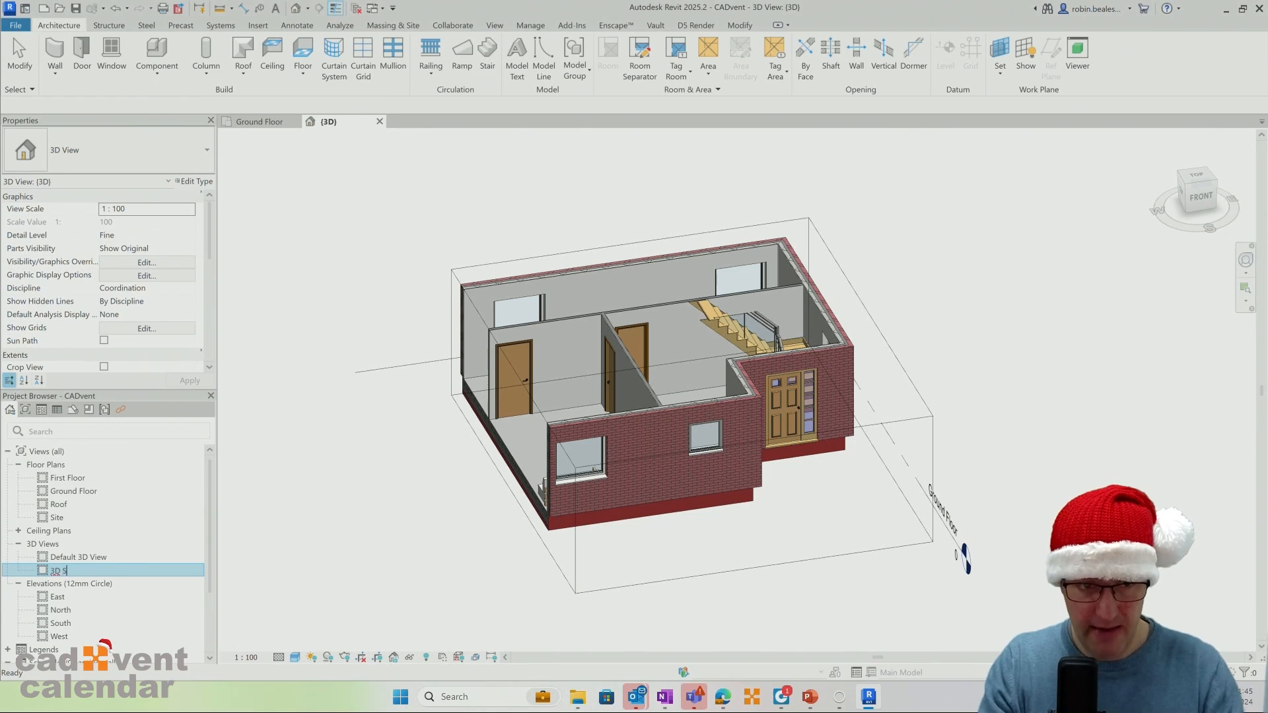
pyautogui.write('ection')
pyautogui.press('Return')
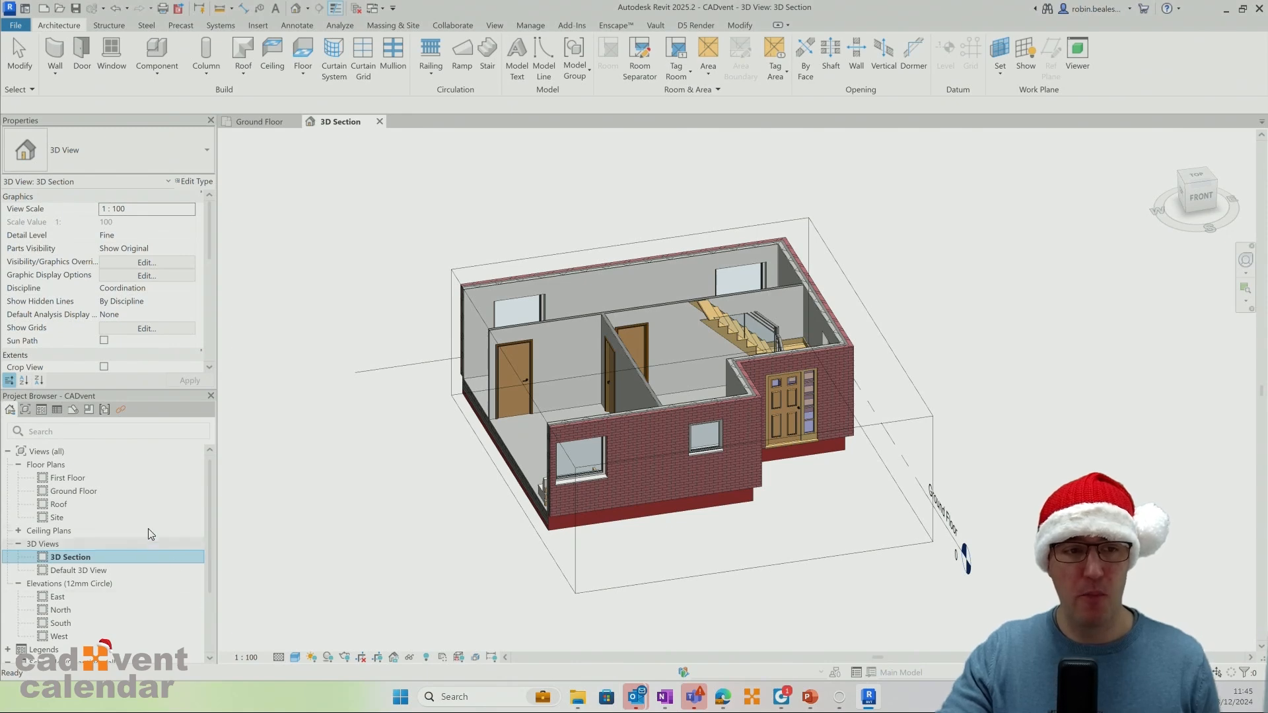
# Open the Ground Floor plan and duplicate it with the plain Duplicate option.
pyautogui.doubleClick(74, 490)
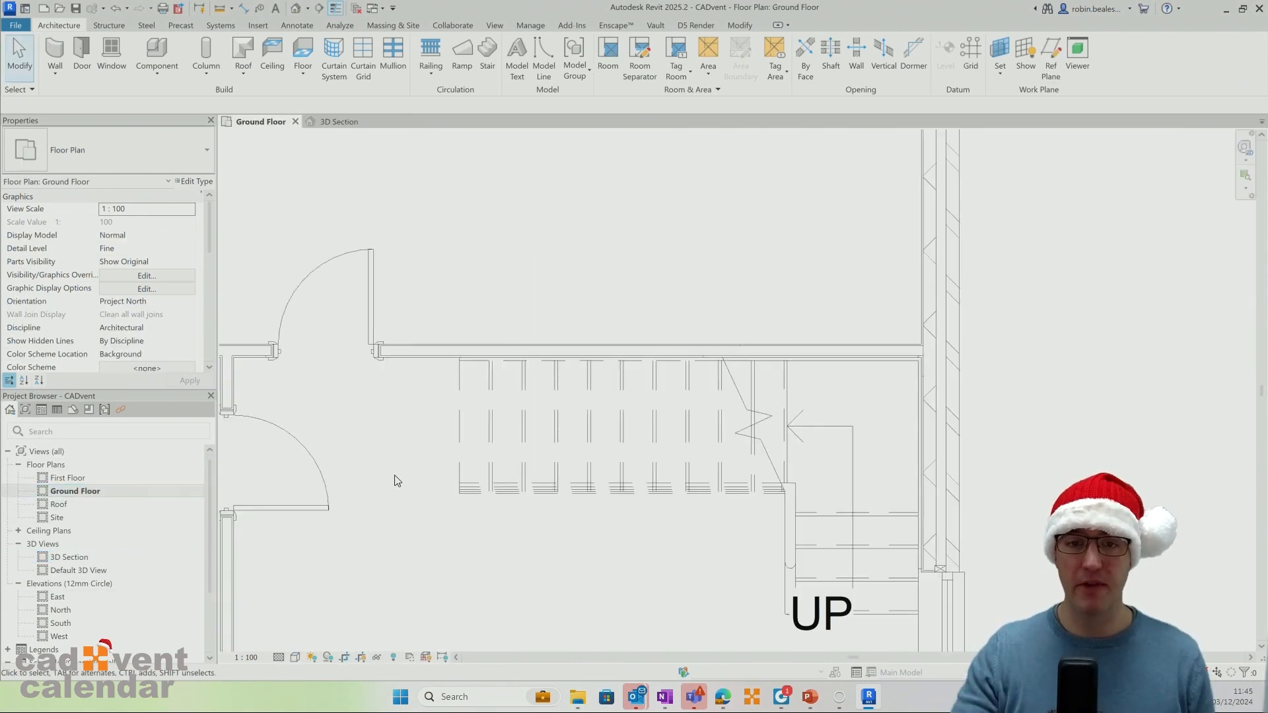
pyautogui.scroll(-6, 559, 403)
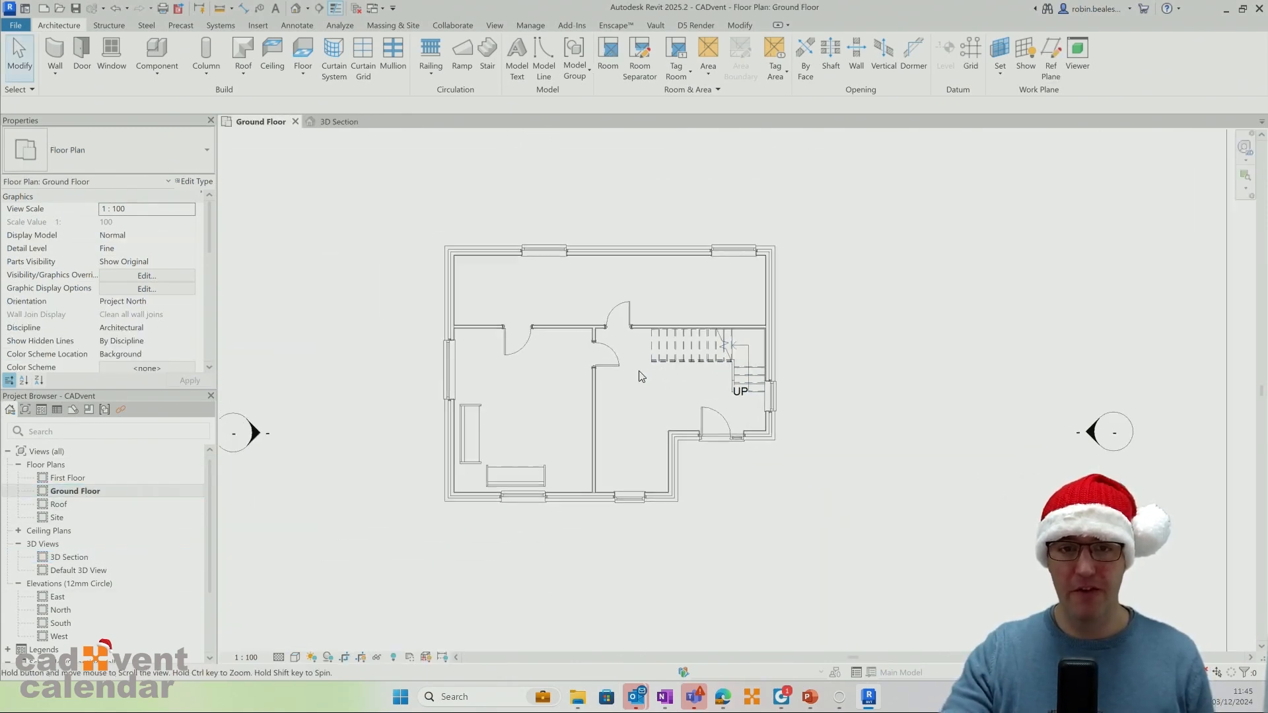
pyautogui.scroll(1, 634, 377)
pyautogui.scroll(1, 631, 383)
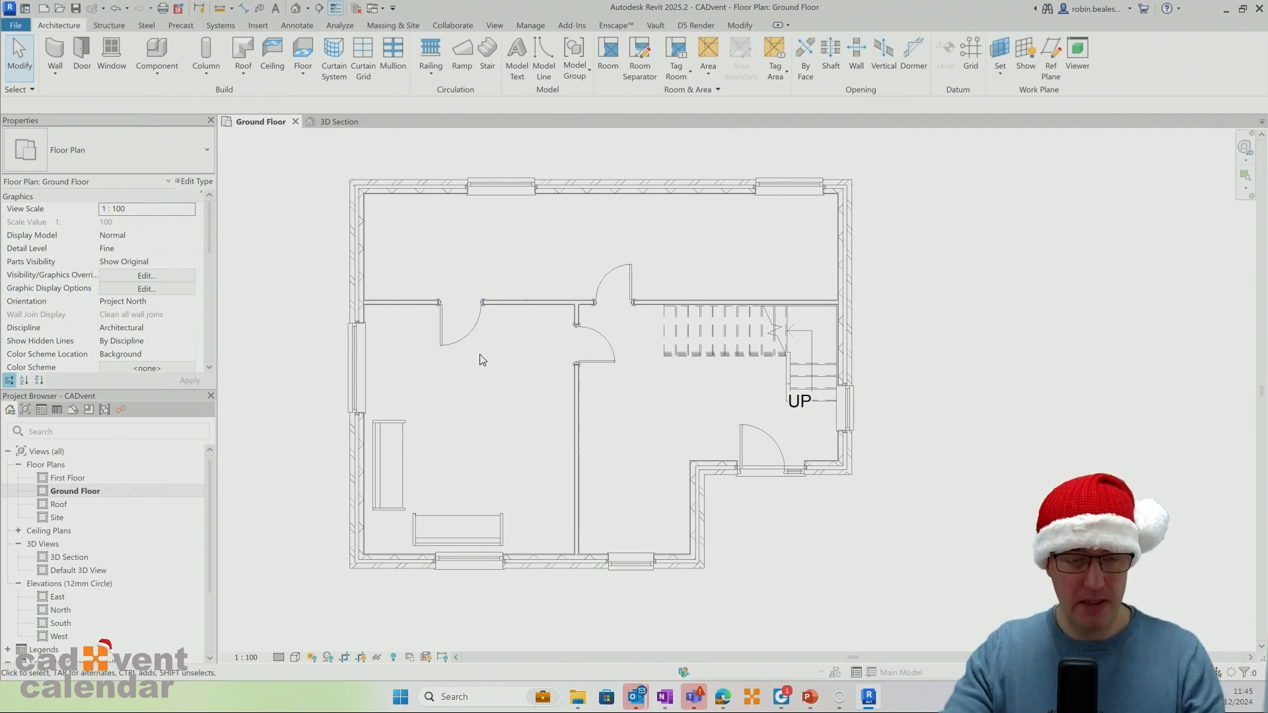
pyautogui.rightClick(76, 493)
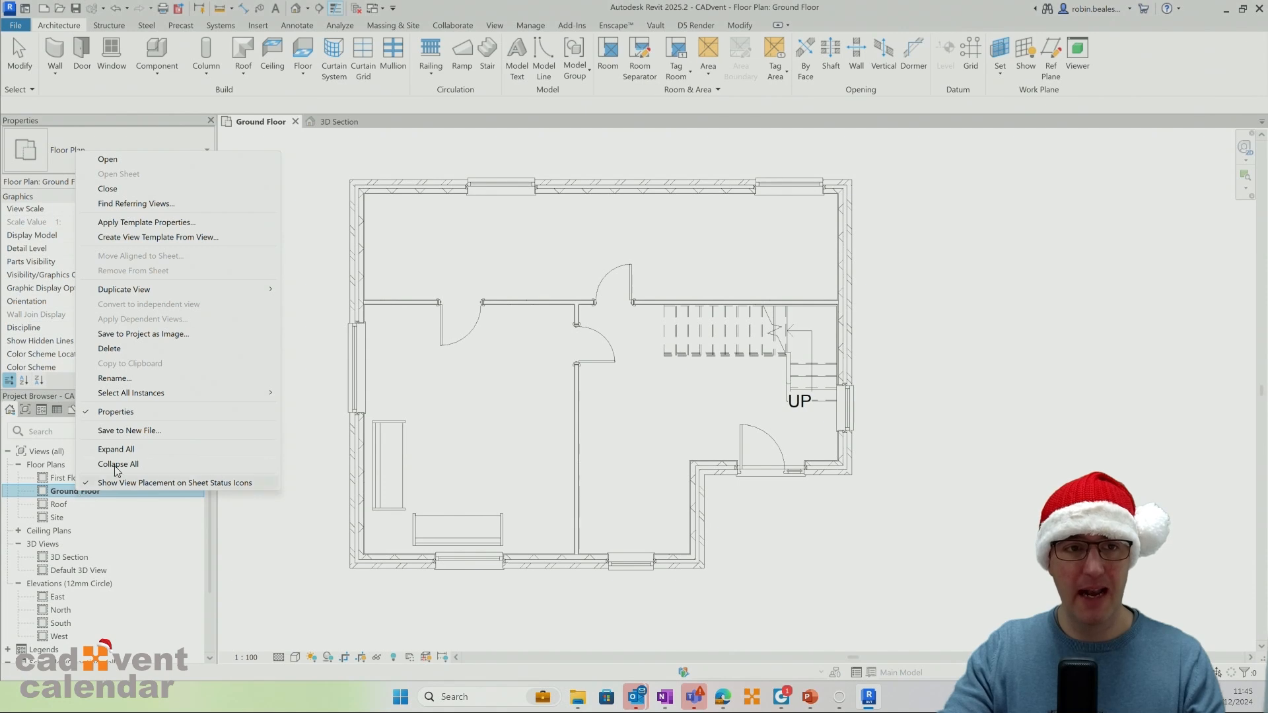
pyautogui.moveTo(222, 300)
pyautogui.click(311, 291)
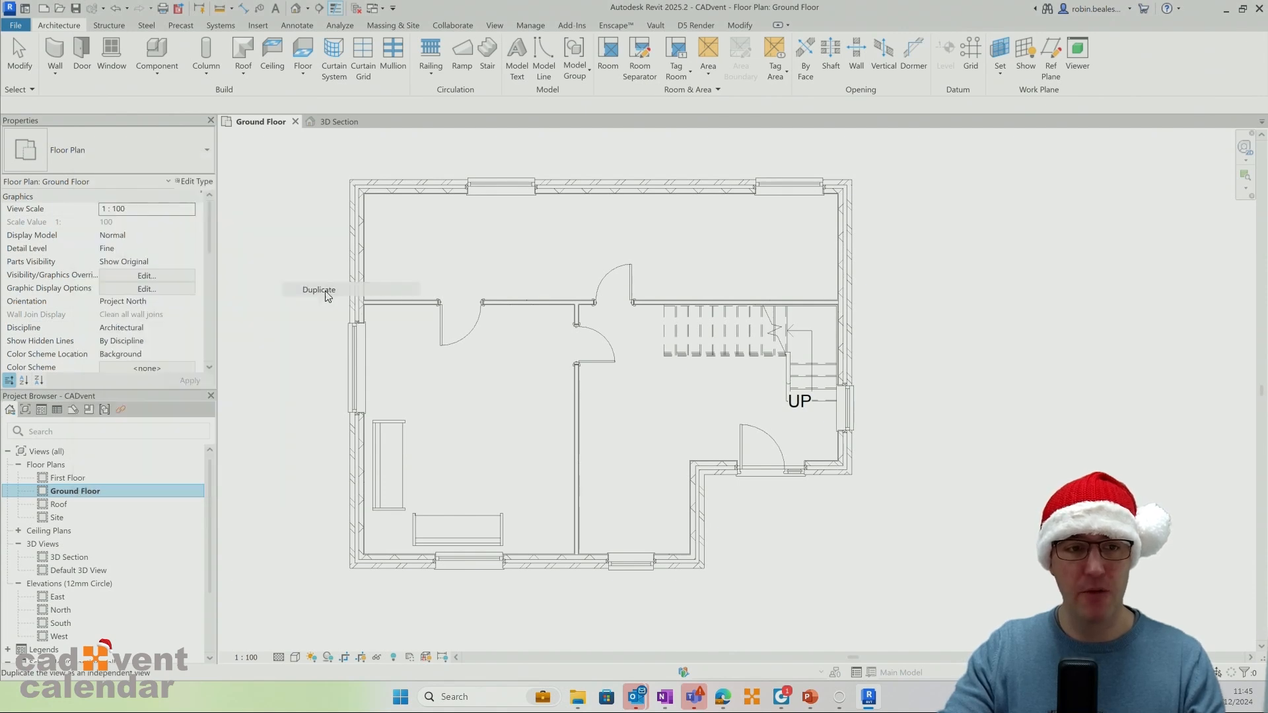
# Rename the duplicated ground floor plan as "Ground Floor Construction".
pyautogui.rightClick(140, 503)
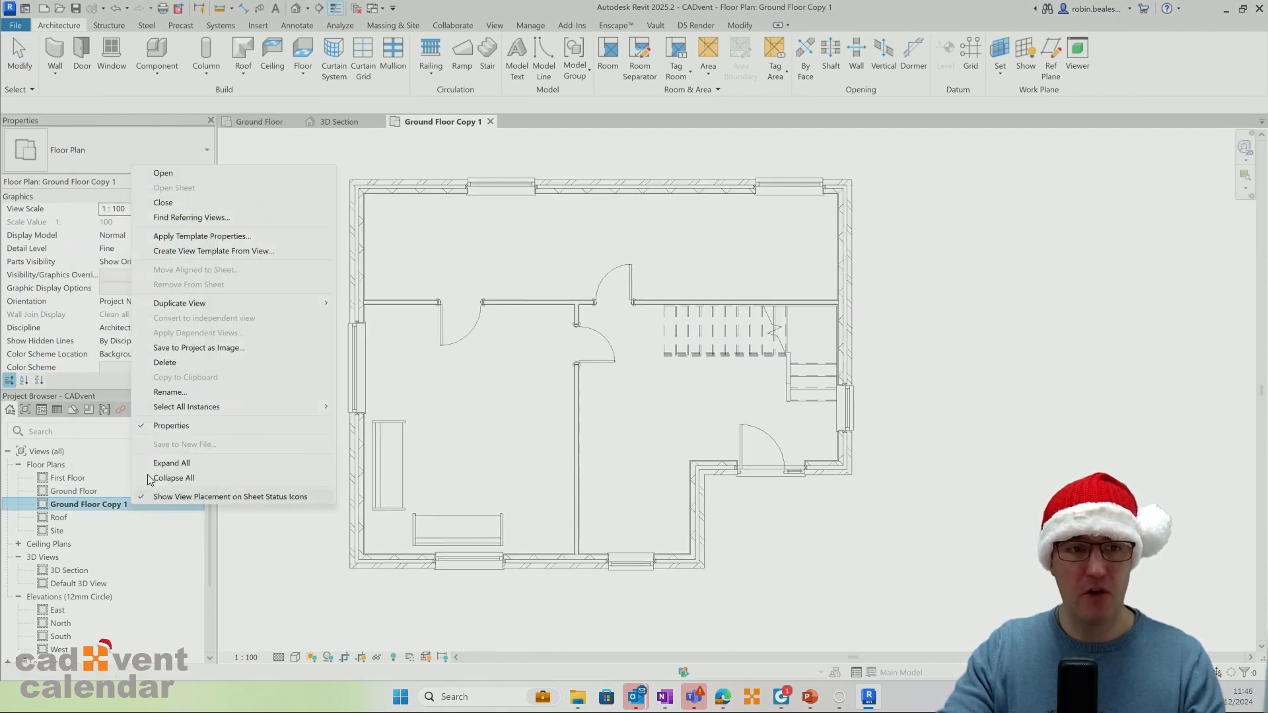
pyautogui.click(183, 394)
pyautogui.press('End')
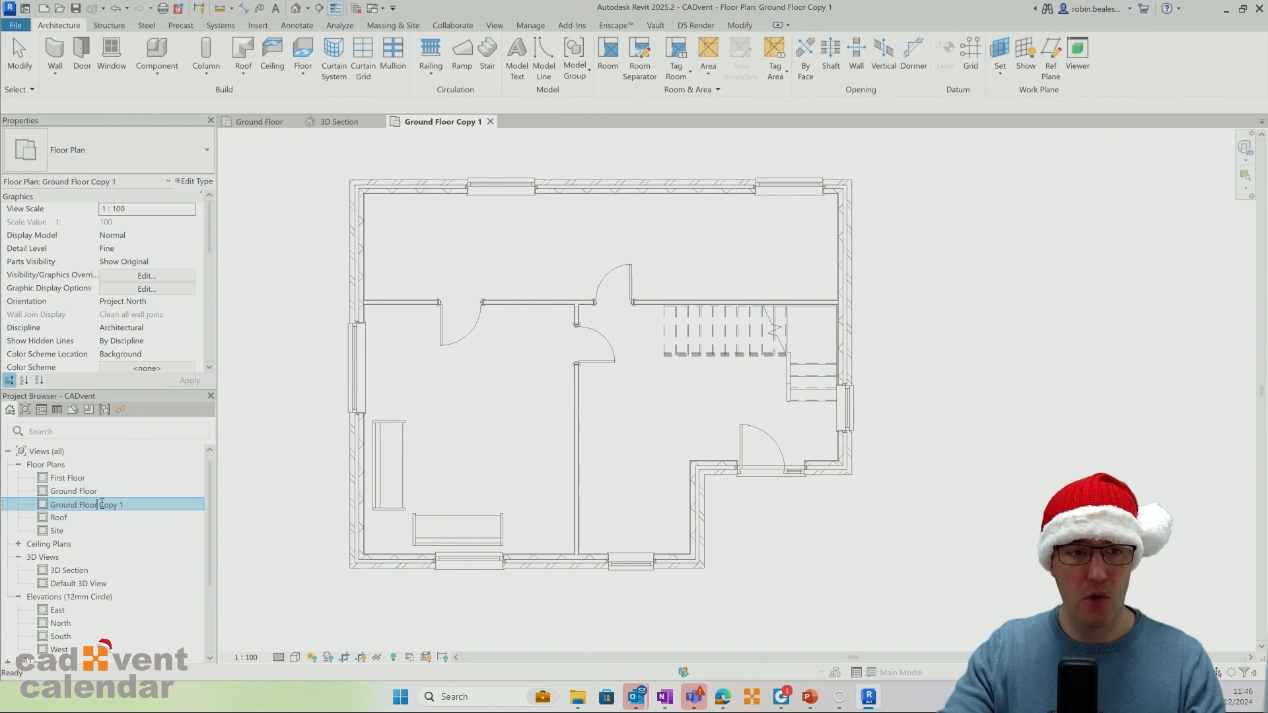
pyautogui.hotkey('ctrl', 'shift', 'Left')
pyautogui.hotkey('ctrl', 'shift', 'Left')
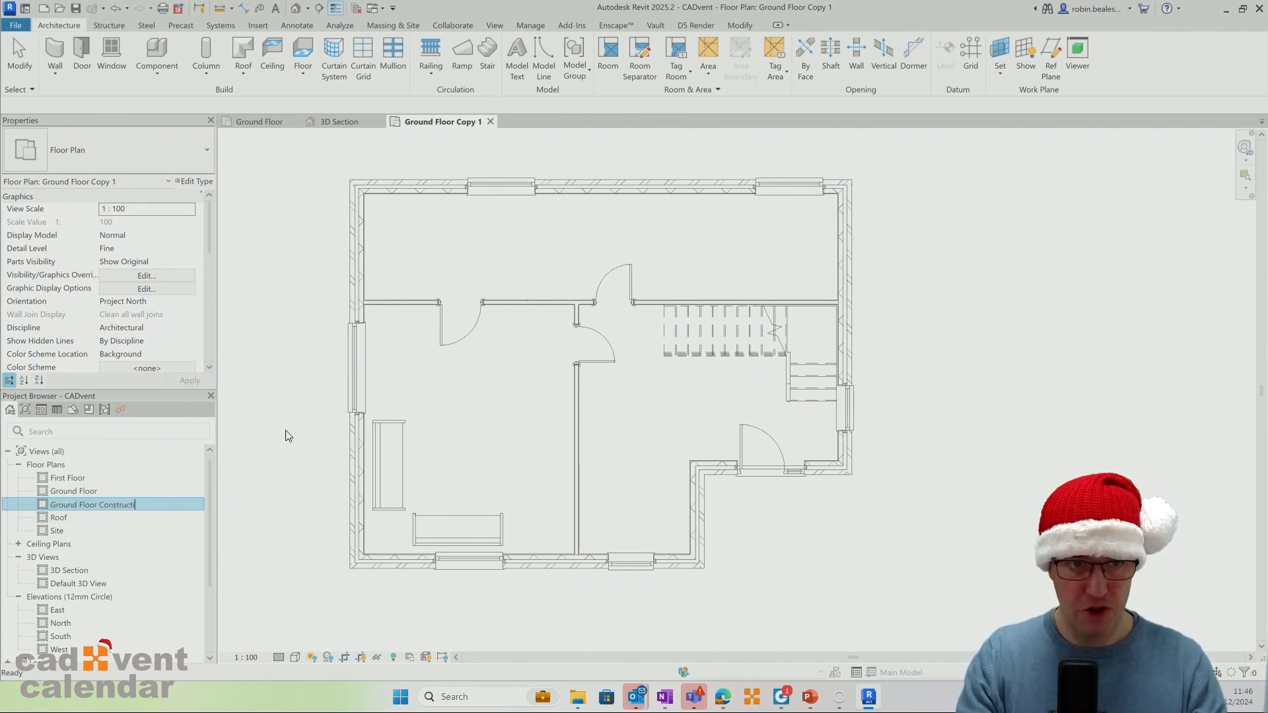
pyautogui.press('Return')
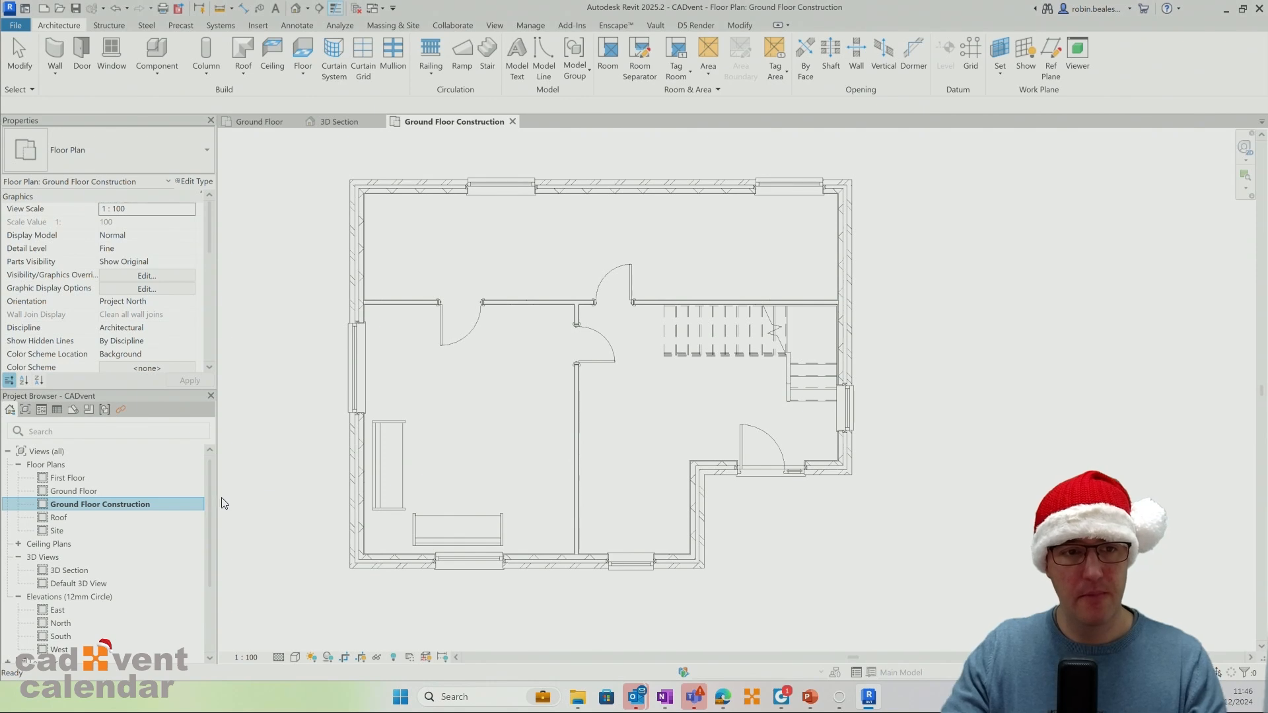
# In the Ground Floor Construction plan, make the temporary dimension between the left exterior wall and the central partition permanent.
pyautogui.doubleClick(104, 491)
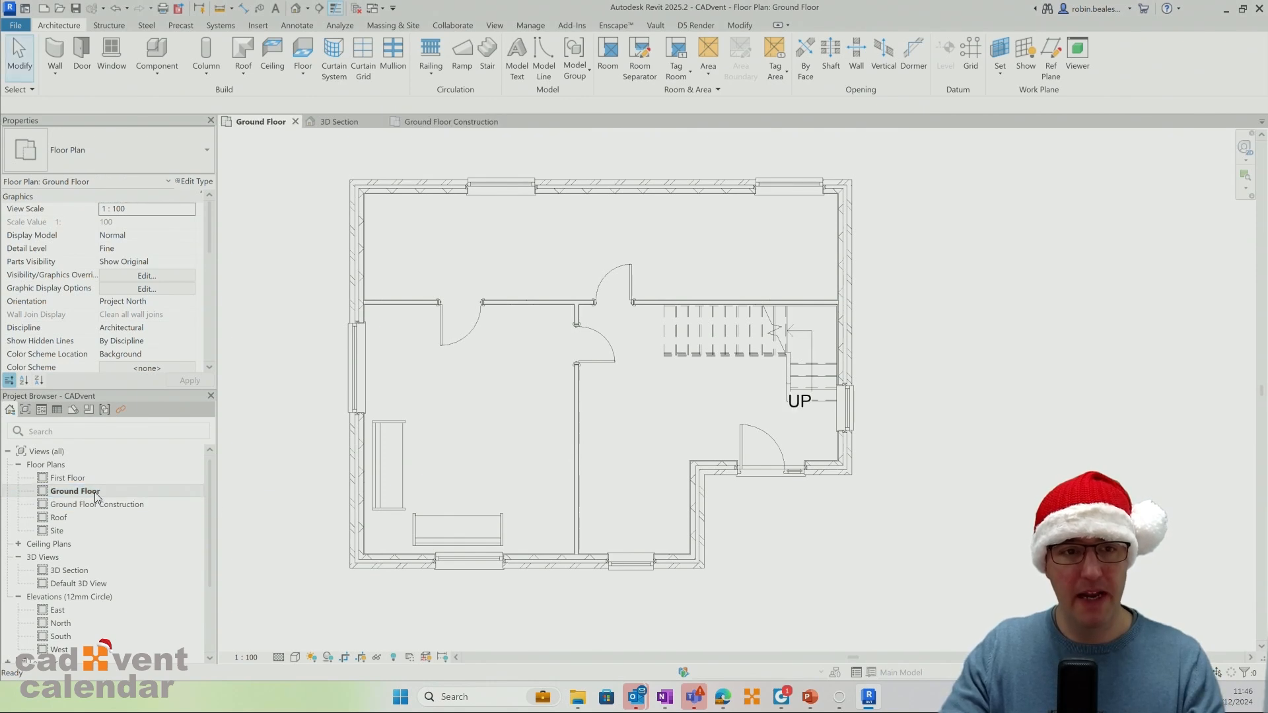
pyautogui.doubleClick(89, 505)
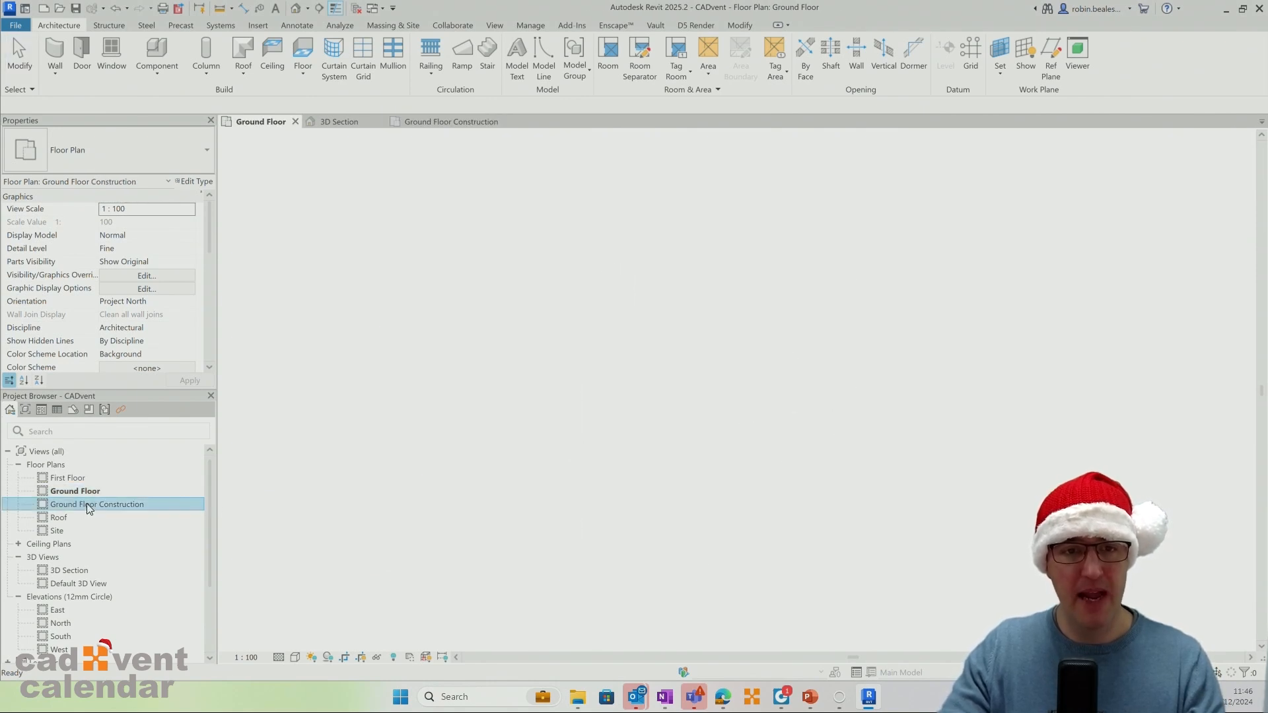
pyautogui.moveTo(519, 428)
pyautogui.mouseDown(button='middle')
pyautogui.moveTo(569, 445)
pyautogui.moveTo(534, 442)
pyautogui.mouseUp(button='middle')
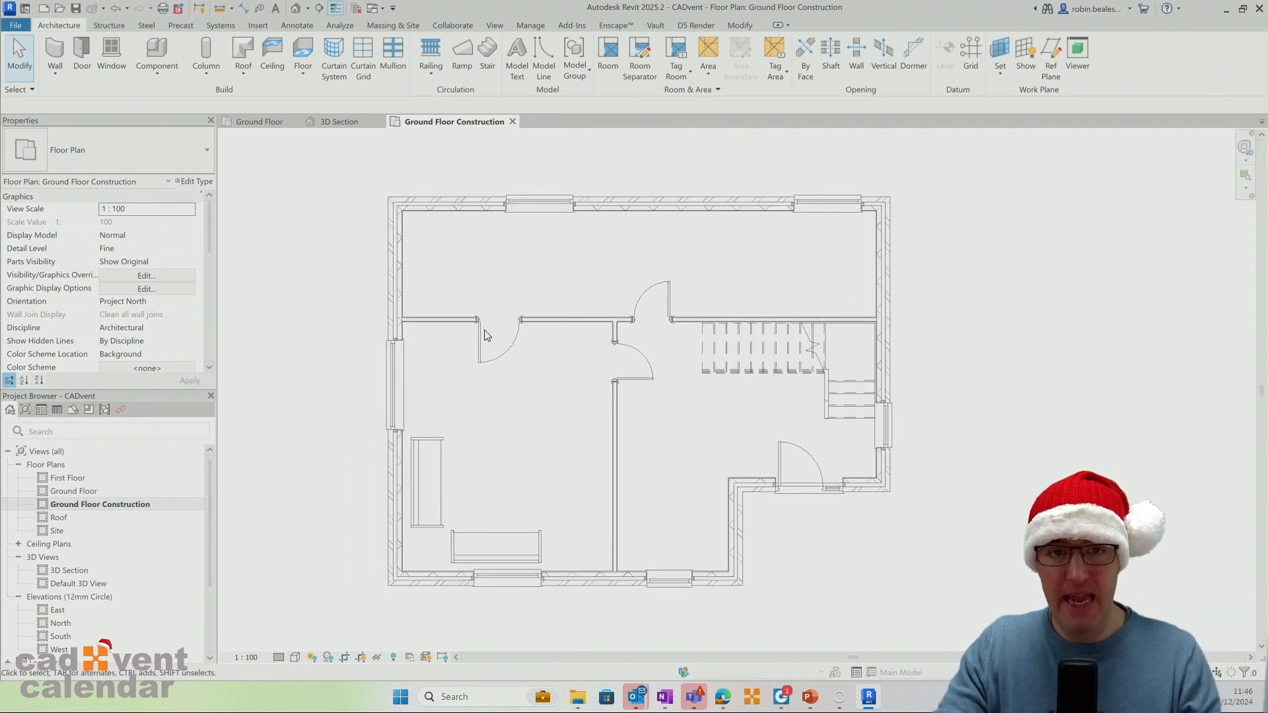
pyautogui.click(399, 239)
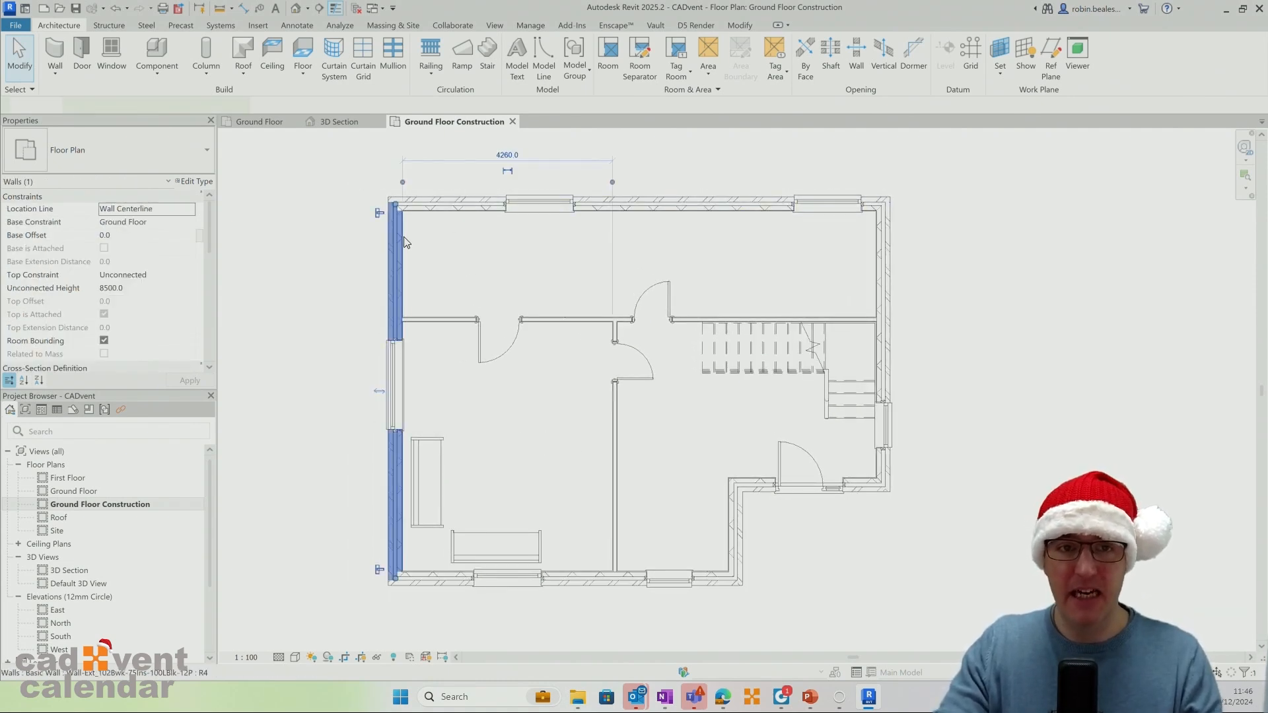
pyautogui.click(508, 173)
pyautogui.click(831, 146)
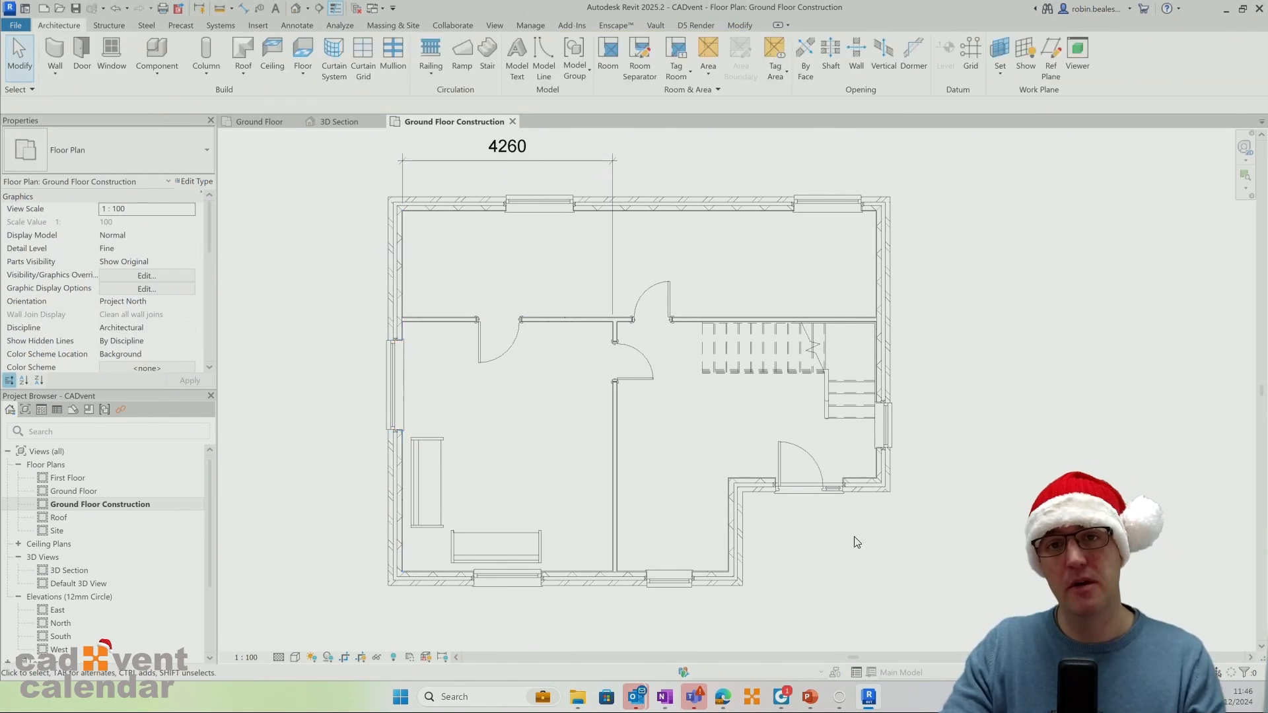
# Move the new dimension's witness lines to the outer faces of the left and right exterior walls to dimension the overall house width.
pyautogui.click(613, 176)
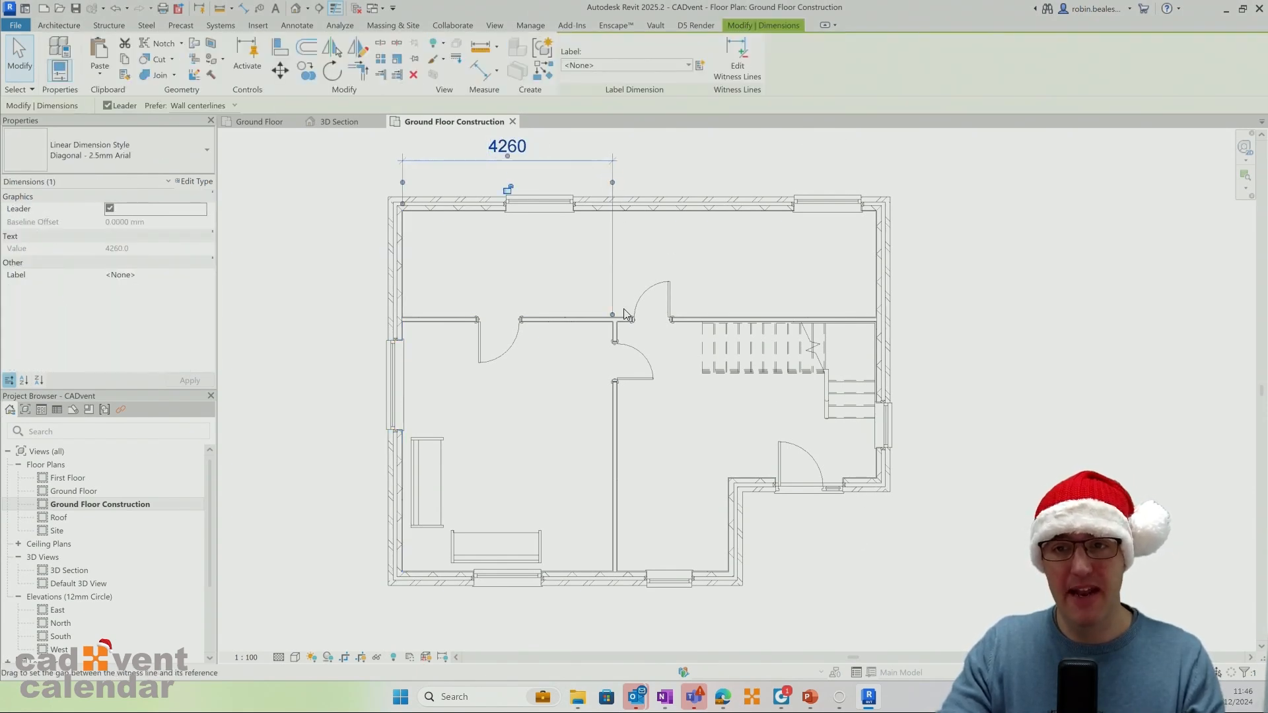
pyautogui.moveTo(613, 314); pyautogui.dragTo(848, 276)
pyautogui.moveTo(613, 183); pyautogui.dragTo(892, 244)
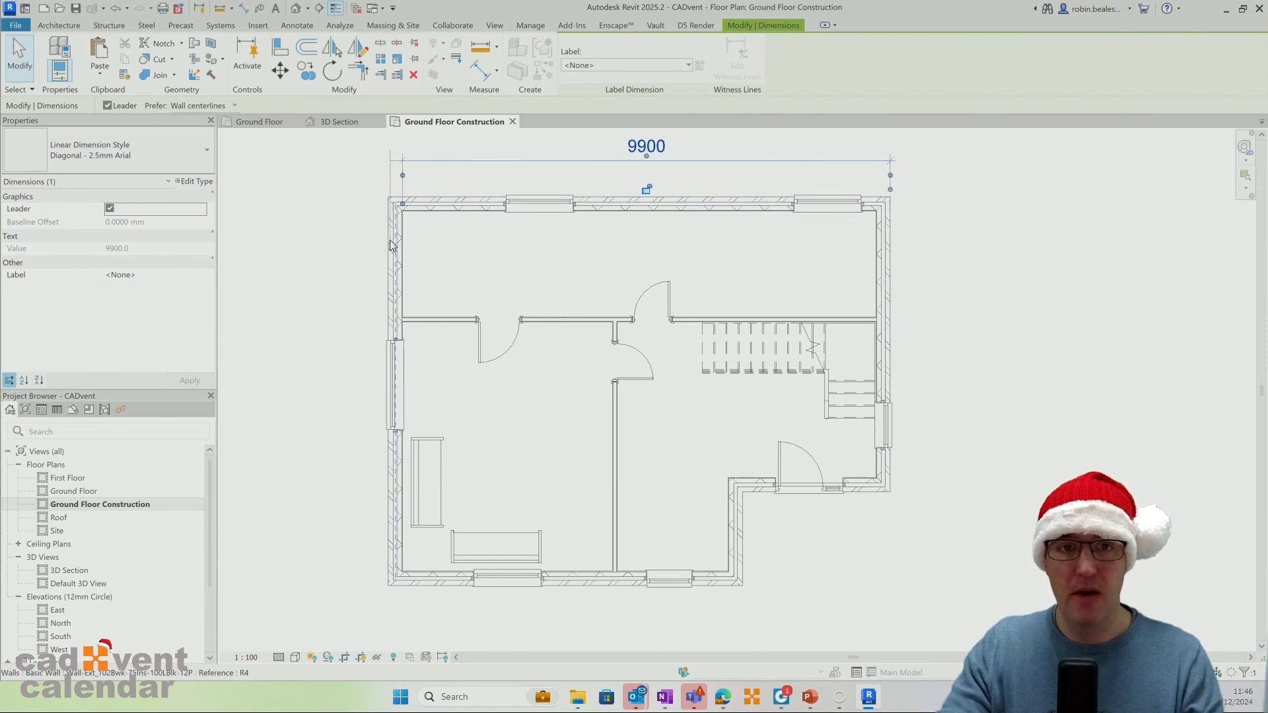
pyautogui.moveTo(392, 246); pyautogui.dragTo(387, 249)
pyautogui.click(324, 243)
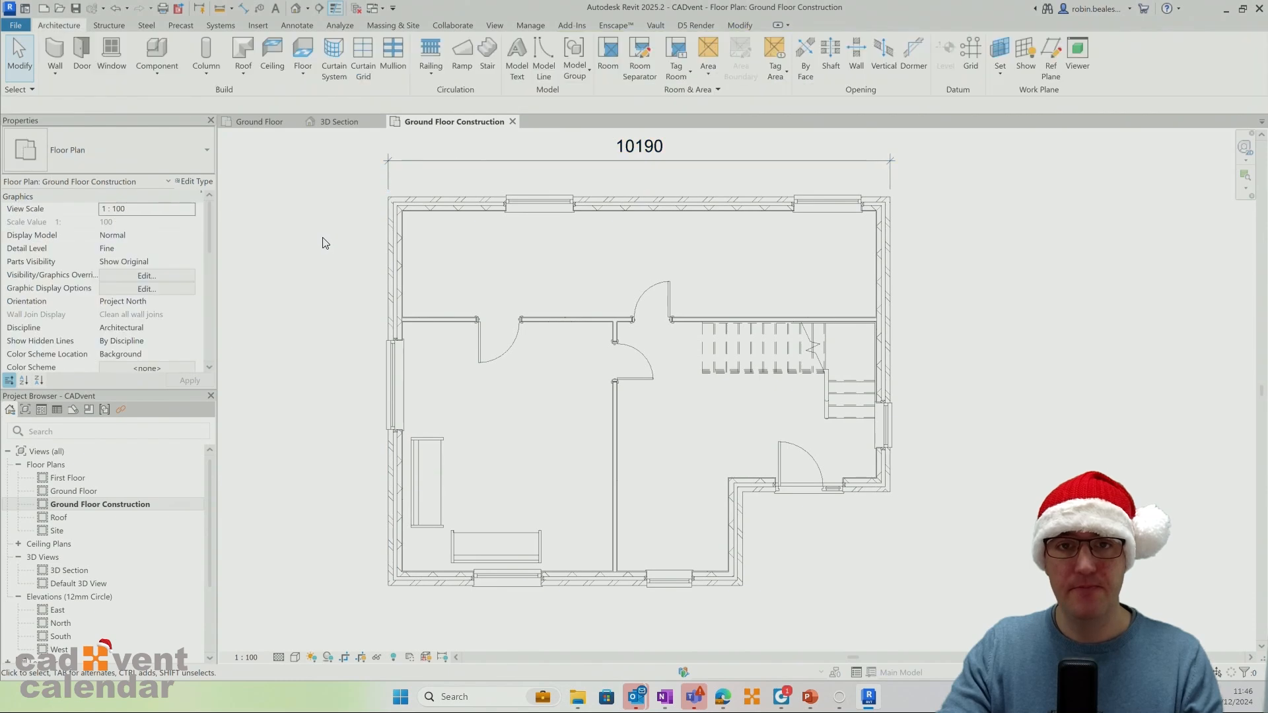
# Add an aligned dimension across the upper room, from the interior partition to the inner face of the upper exterior wall.
pyautogui.press('d')
pyautogui.press('i')
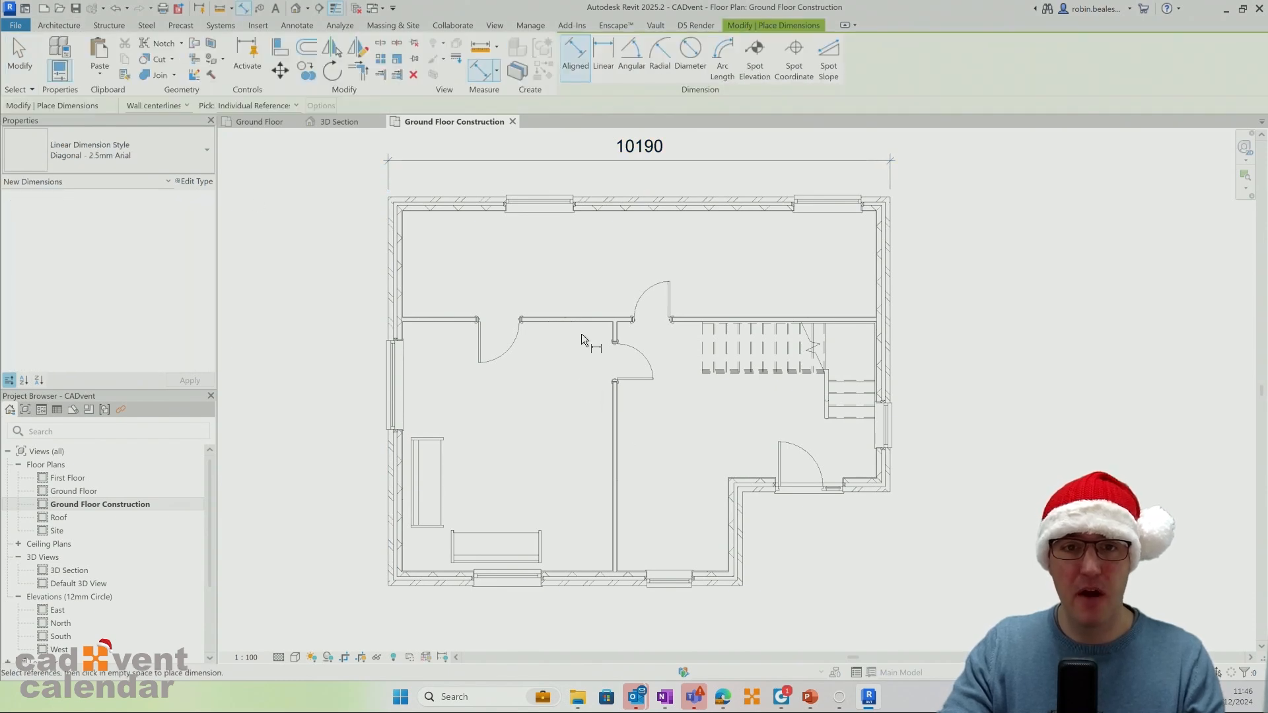
pyautogui.scroll(2, 581, 331)
pyautogui.scroll(2, 572, 375)
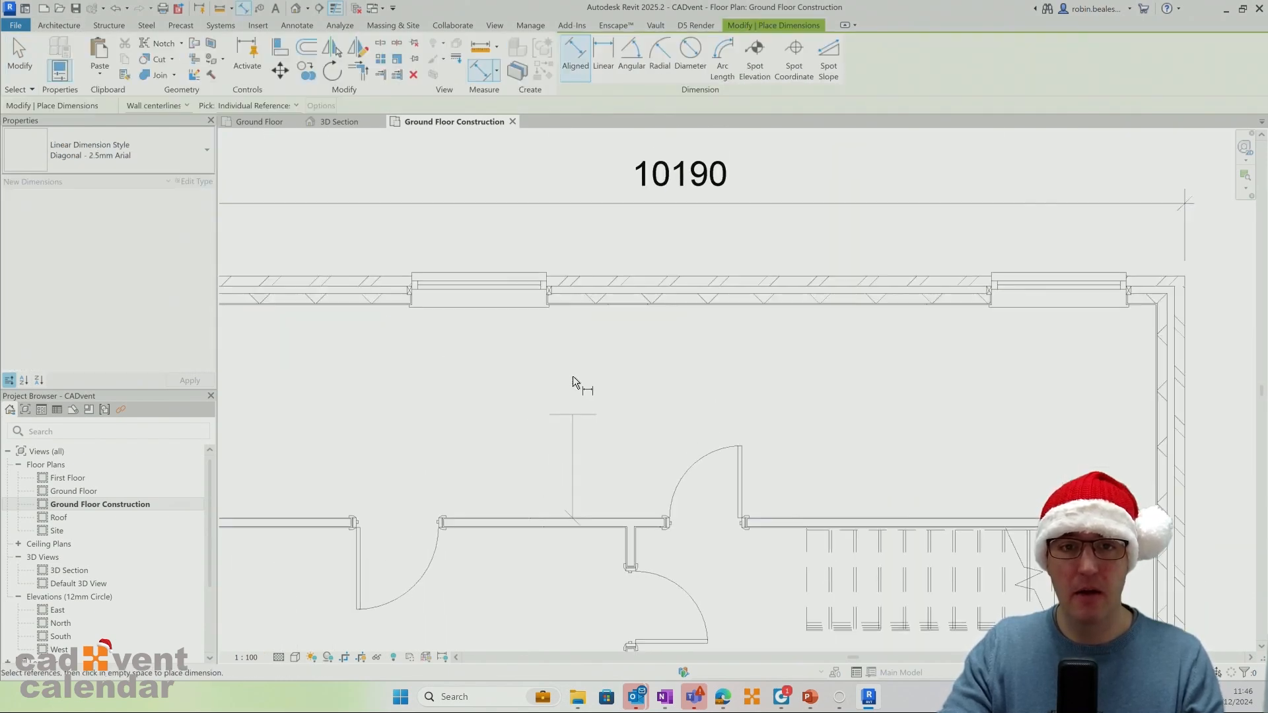
pyautogui.click(569, 307)
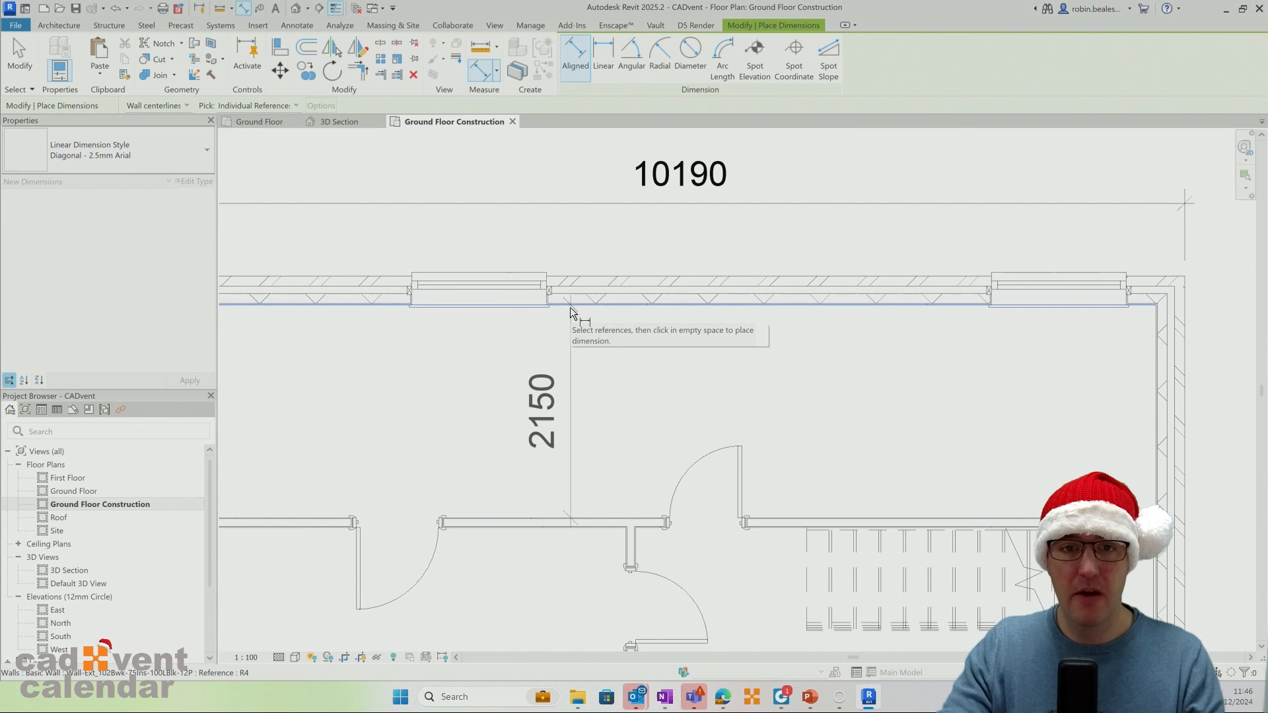
pyautogui.click(570, 369)
# Dimension from the outer face of the left wall to the near edge of the upper wall's left window, placing it above the overall dimension.
pyautogui.moveTo(469, 342); pyautogui.dragTo(558, 368, button='middle')
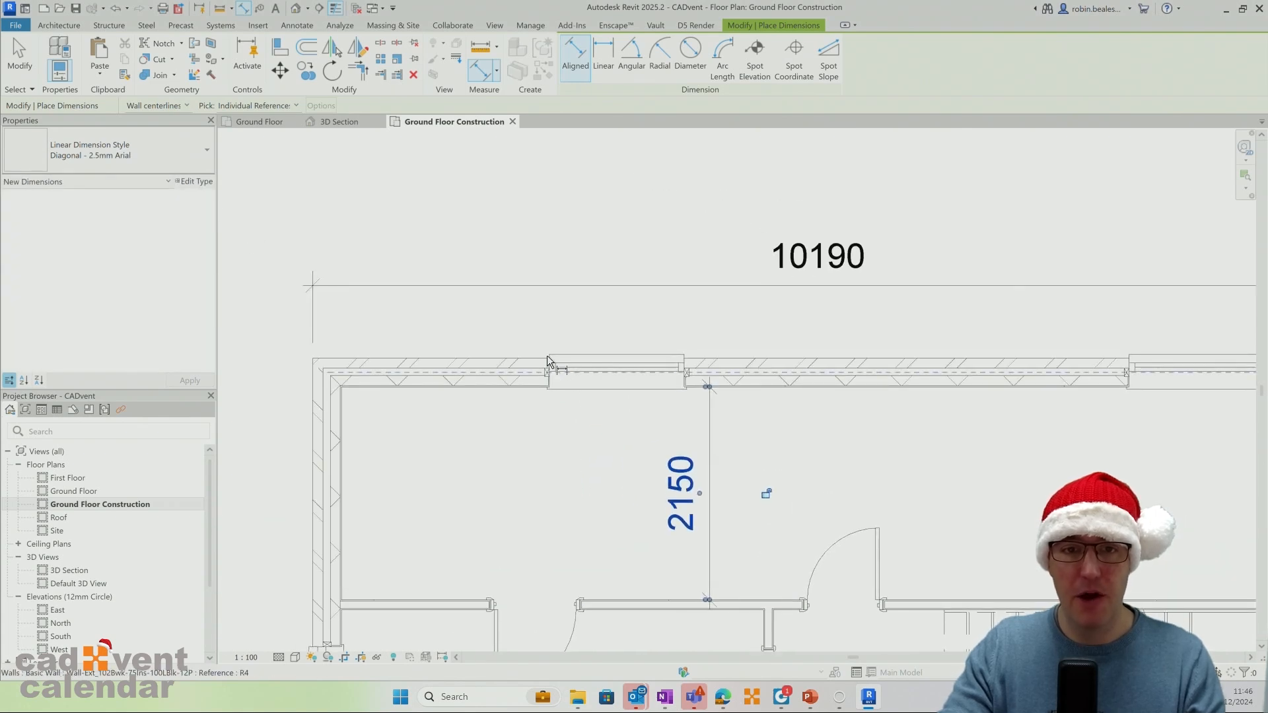
pyautogui.click(551, 363)
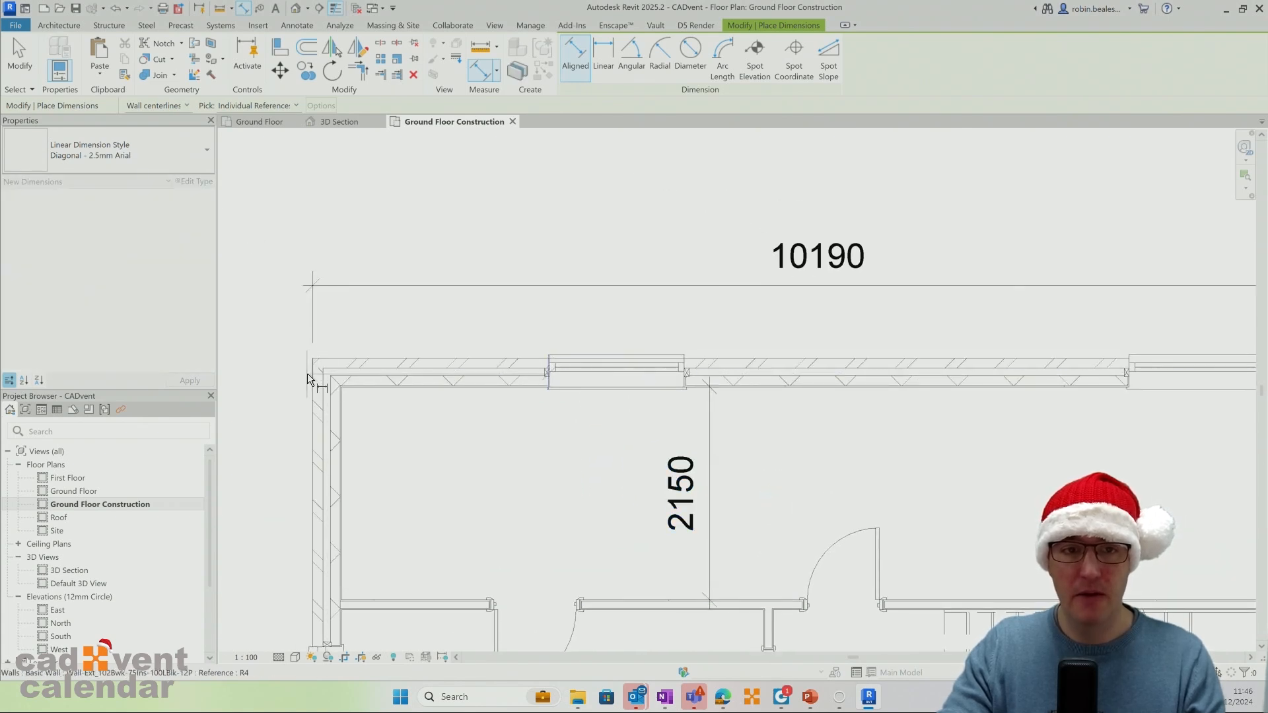
pyautogui.click(311, 373)
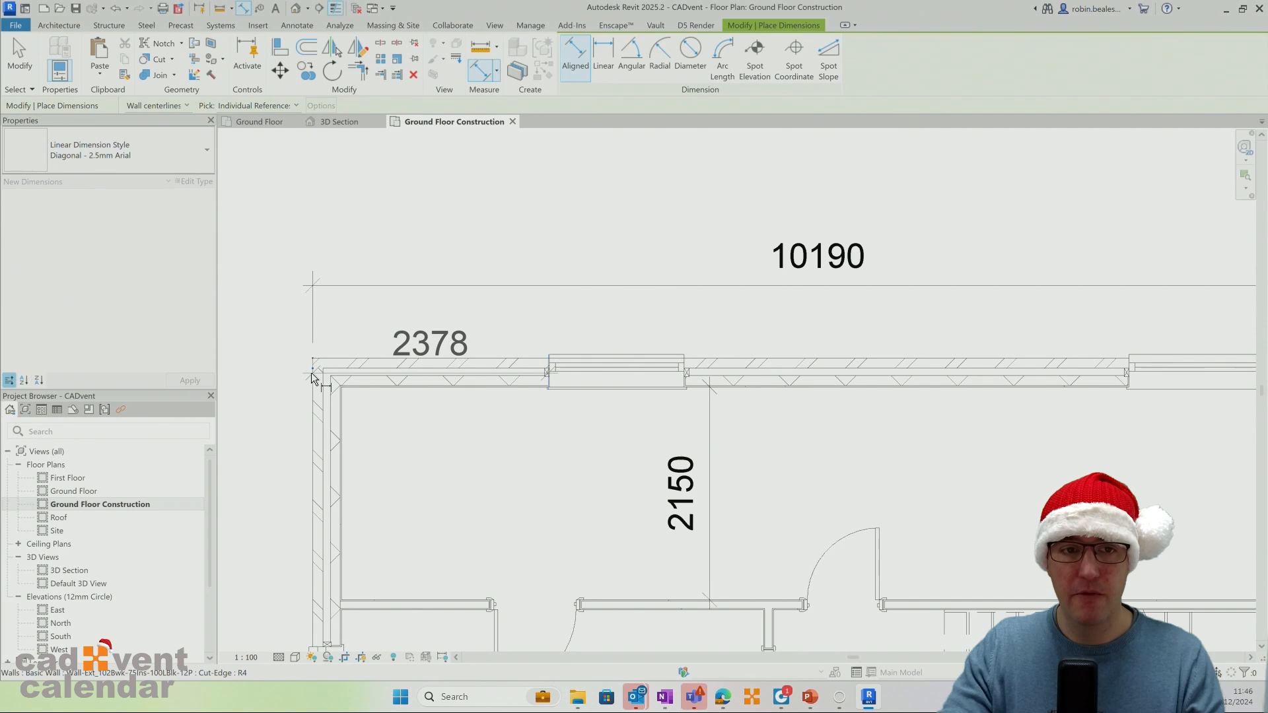
pyautogui.click(391, 217)
pyautogui.press('Escape')
pyautogui.press('Escape')
pyautogui.scroll(-4, 577, 406)
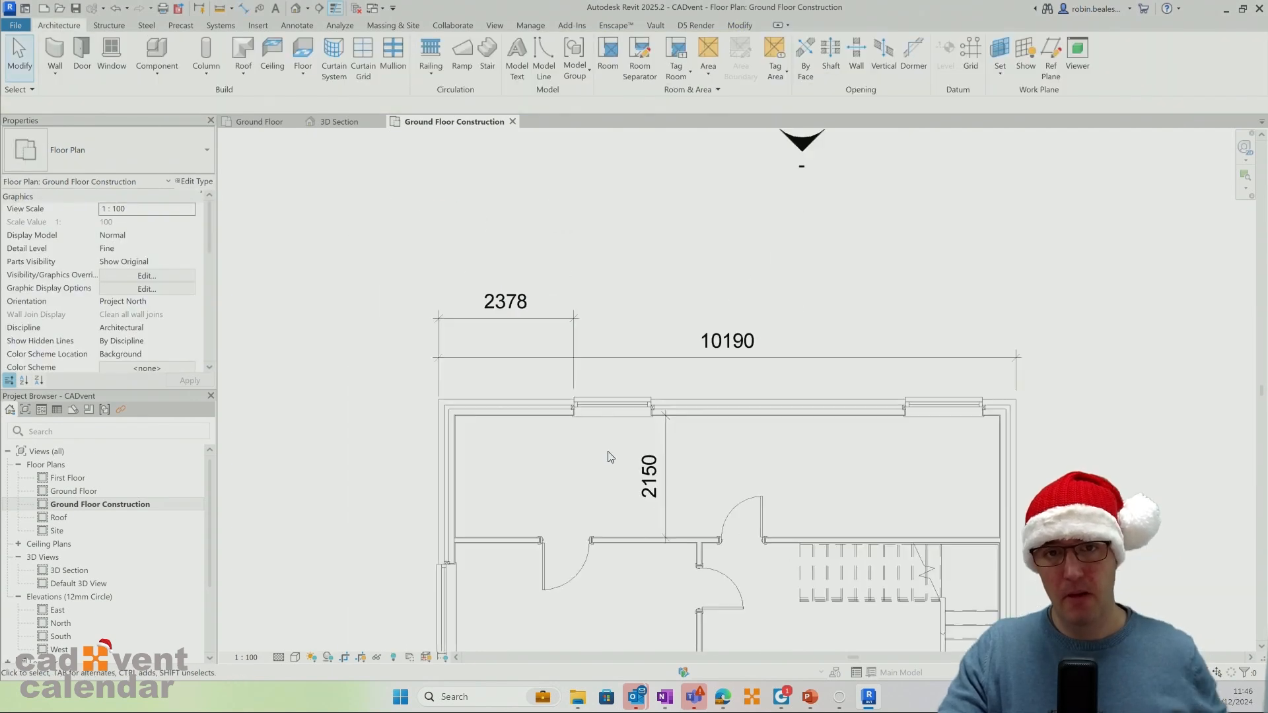
pyautogui.moveTo(542, 368); pyautogui.dragTo(541, 268, button='middle')
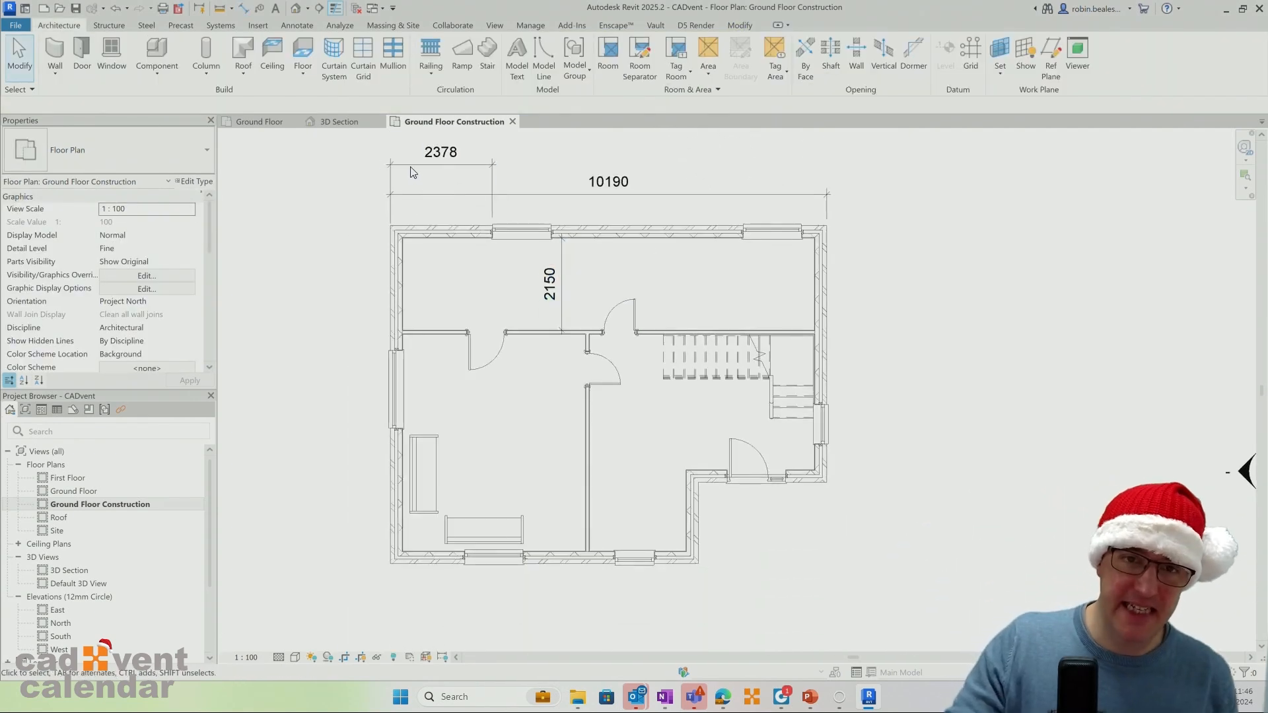
pyautogui.moveTo(371, 156); pyautogui.dragTo(1020, 341)
pyautogui.click(1019, 350)
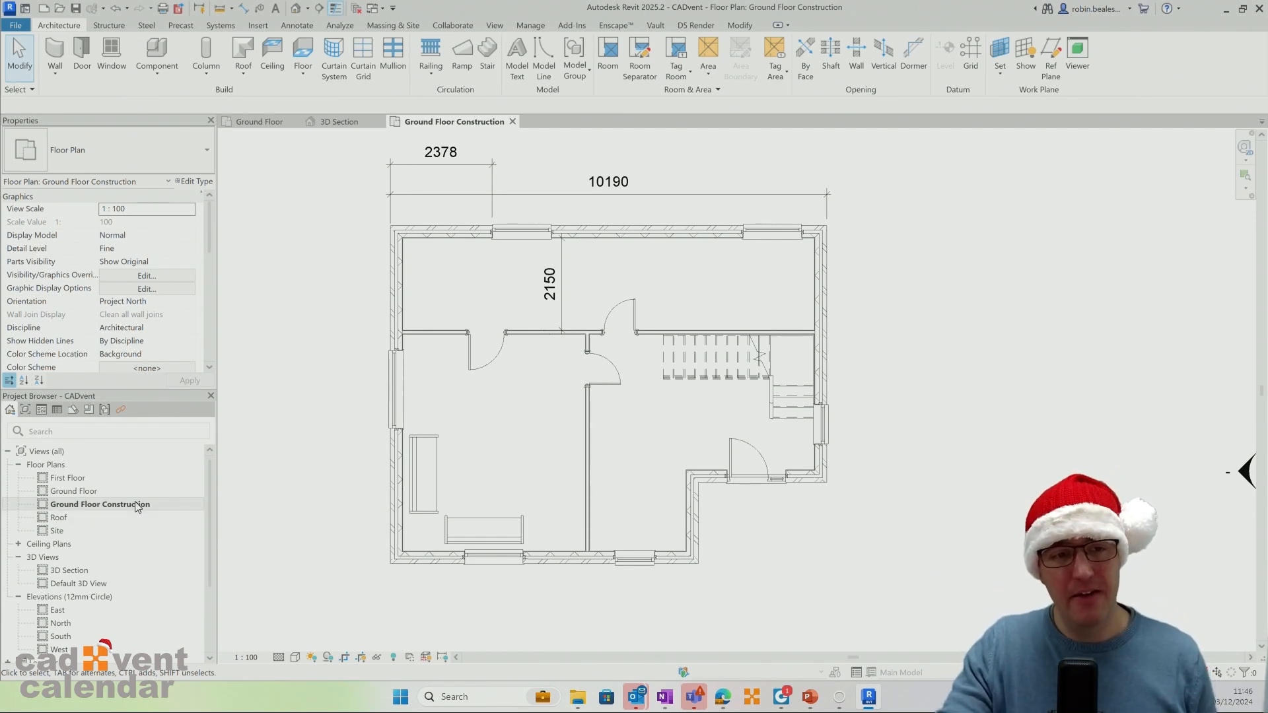
# In the Ground Floor plan, move the upper wall's left window to about 1300 mm from the left wall and reopen Ground Floor Construction.
pyautogui.doubleClick(80, 492)
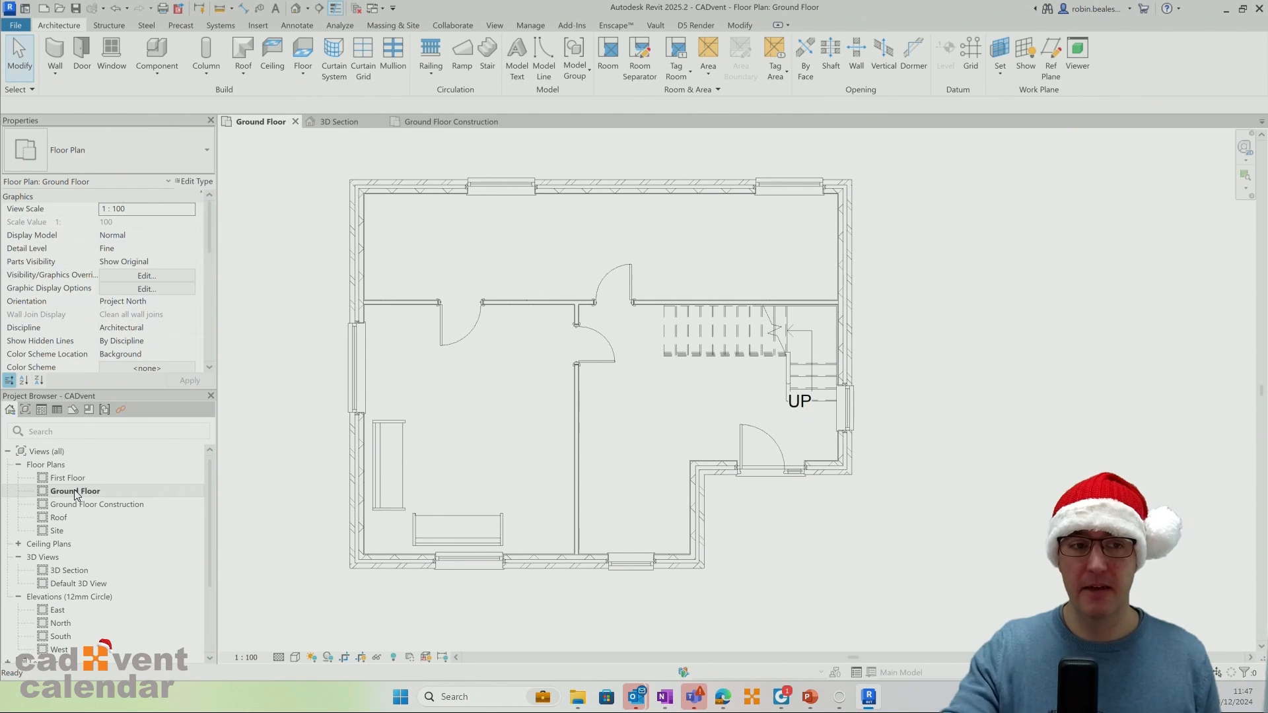
pyautogui.click(498, 188)
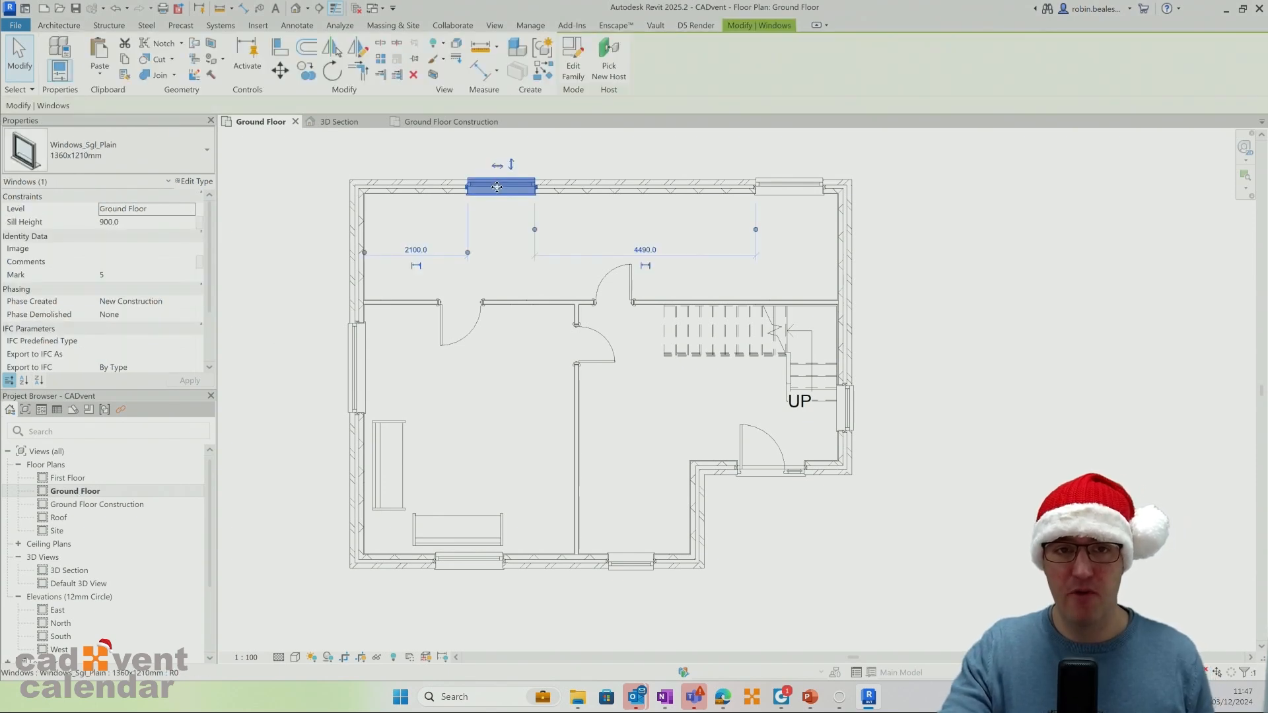
pyautogui.moveTo(478, 188); pyautogui.dragTo(438, 189)
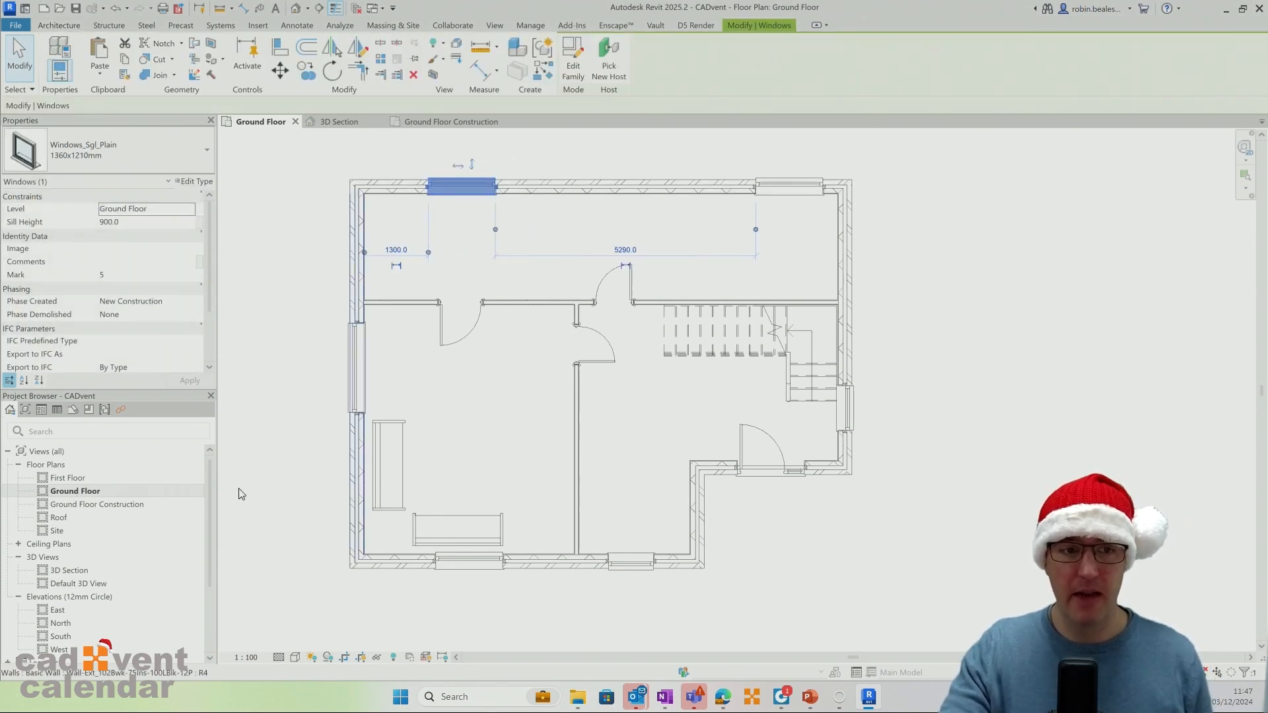
pyautogui.doubleClick(122, 506)
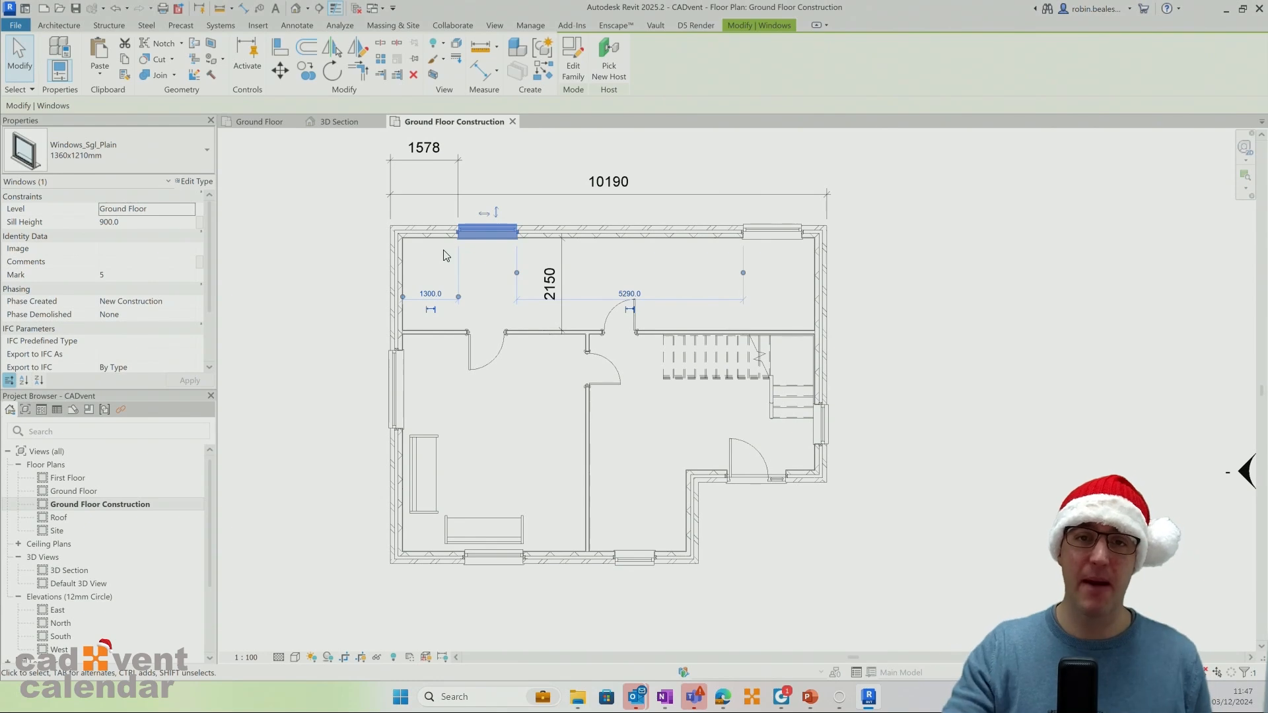
pyautogui.click(930, 241)
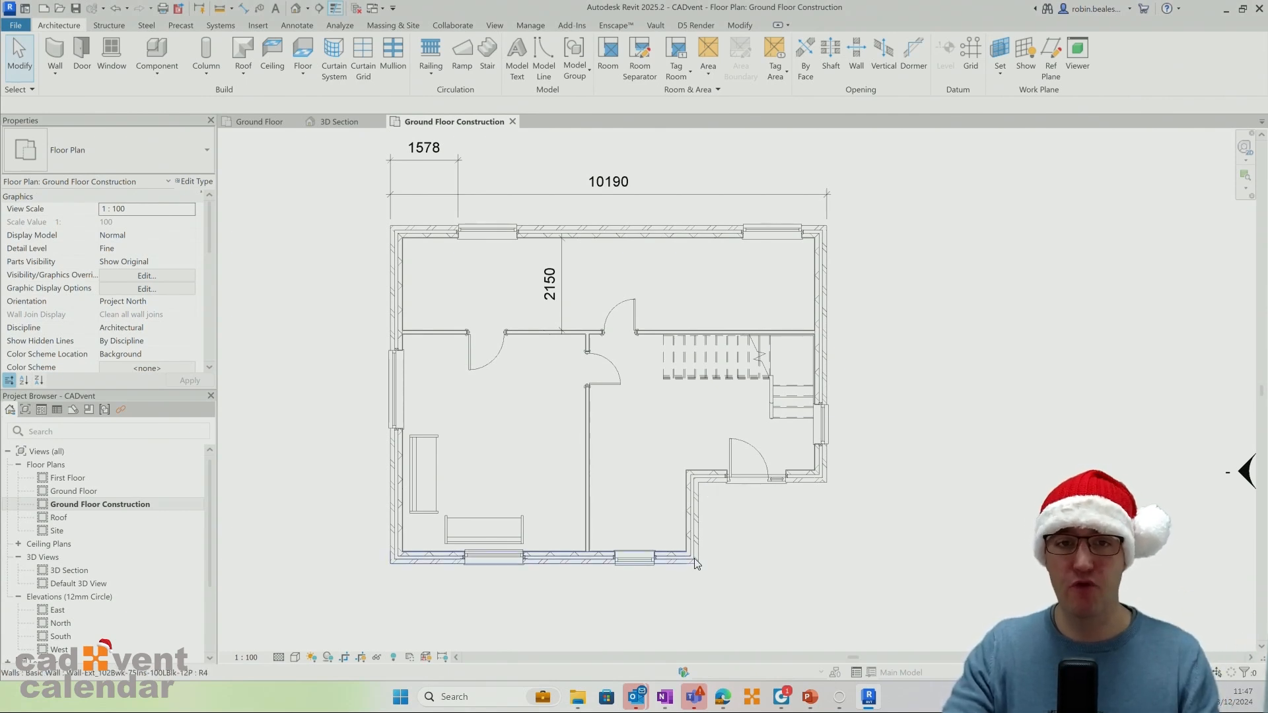
pyautogui.moveTo(568, 484); pyautogui.dragTo(603, 518, button='middle')
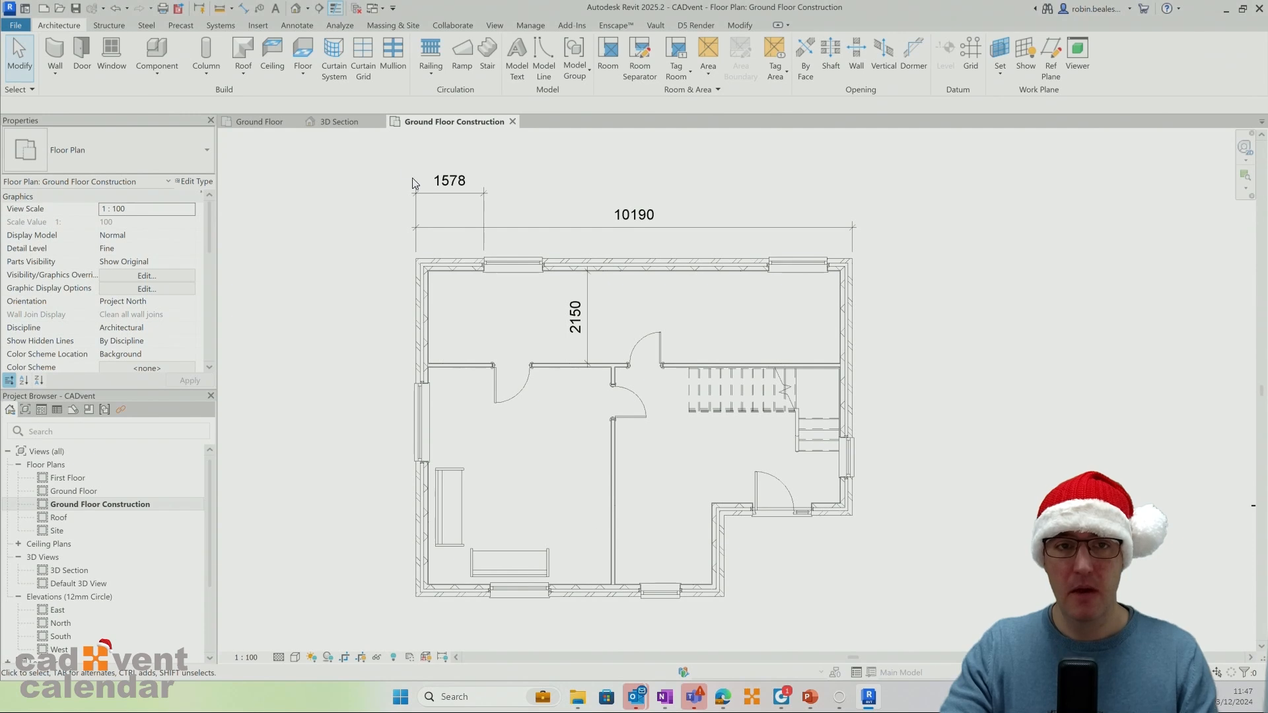
pyautogui.moveTo(389, 156); pyautogui.dragTo(983, 378)
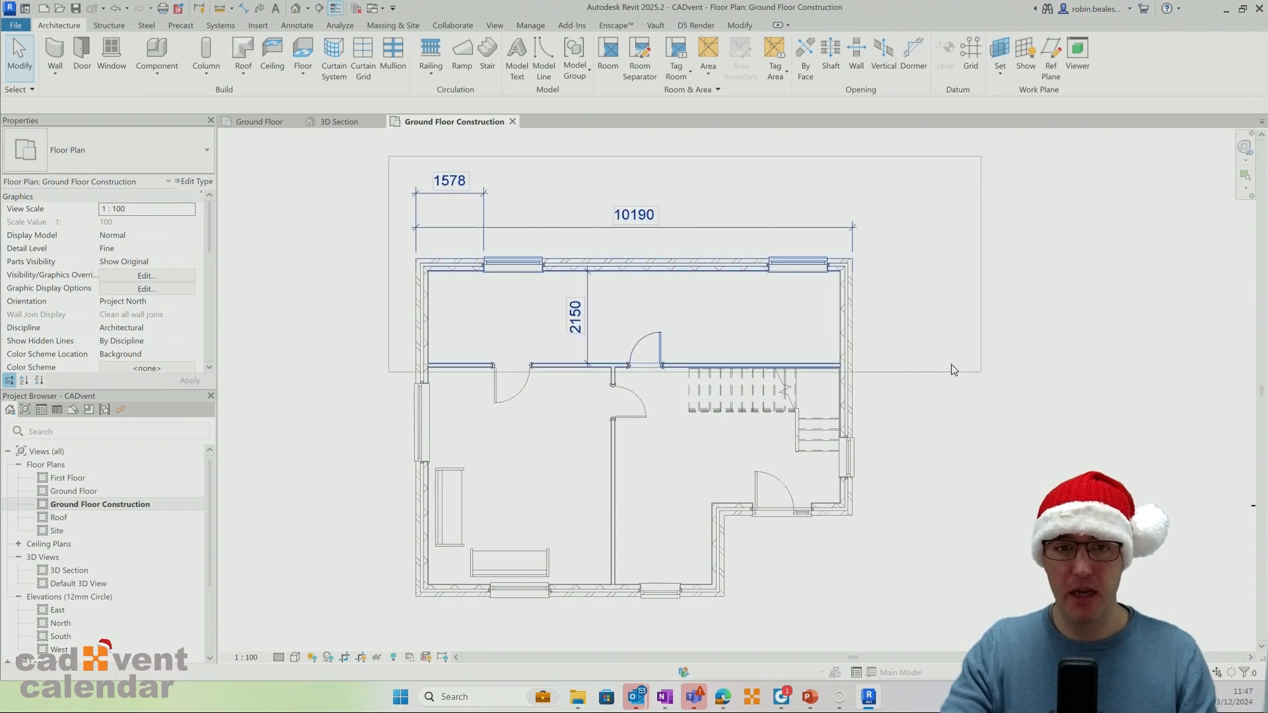
pyautogui.press('Escape')
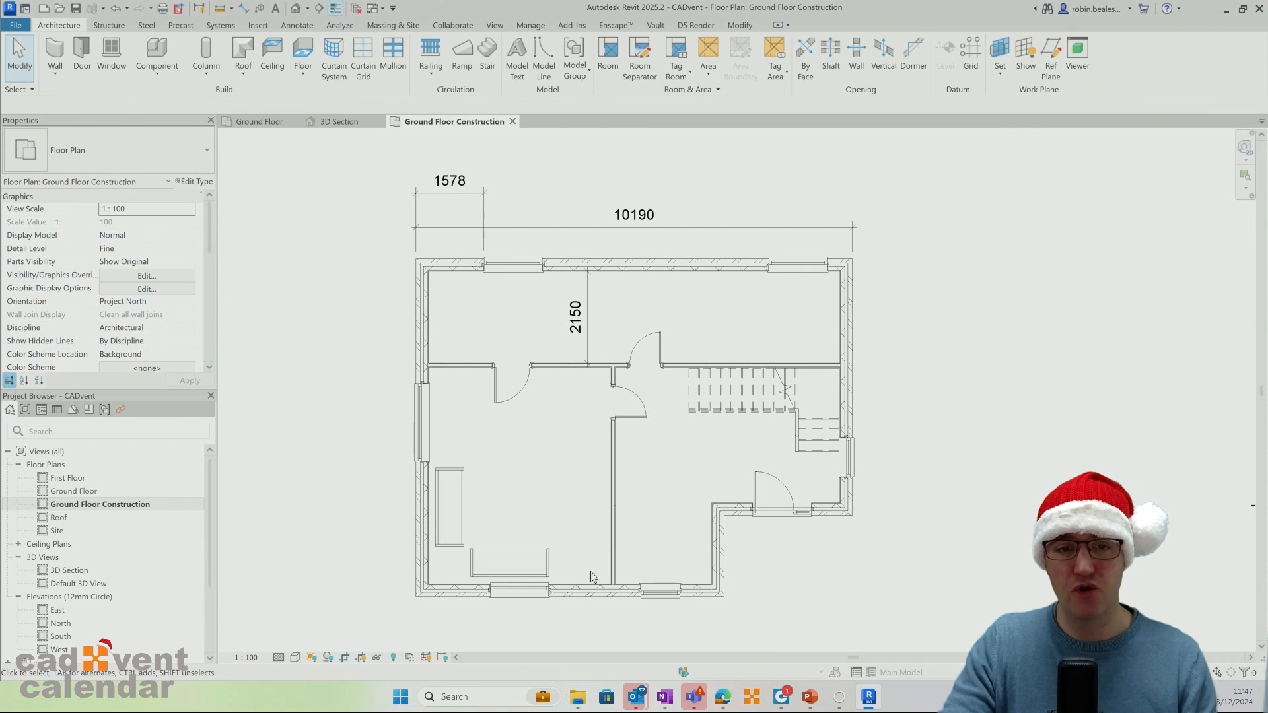
# Select all instances of the sofa in the entire project and hide their category in the Ground Floor Construction view.
pyautogui.click(462, 506)
pyautogui.rightClick(463, 497)
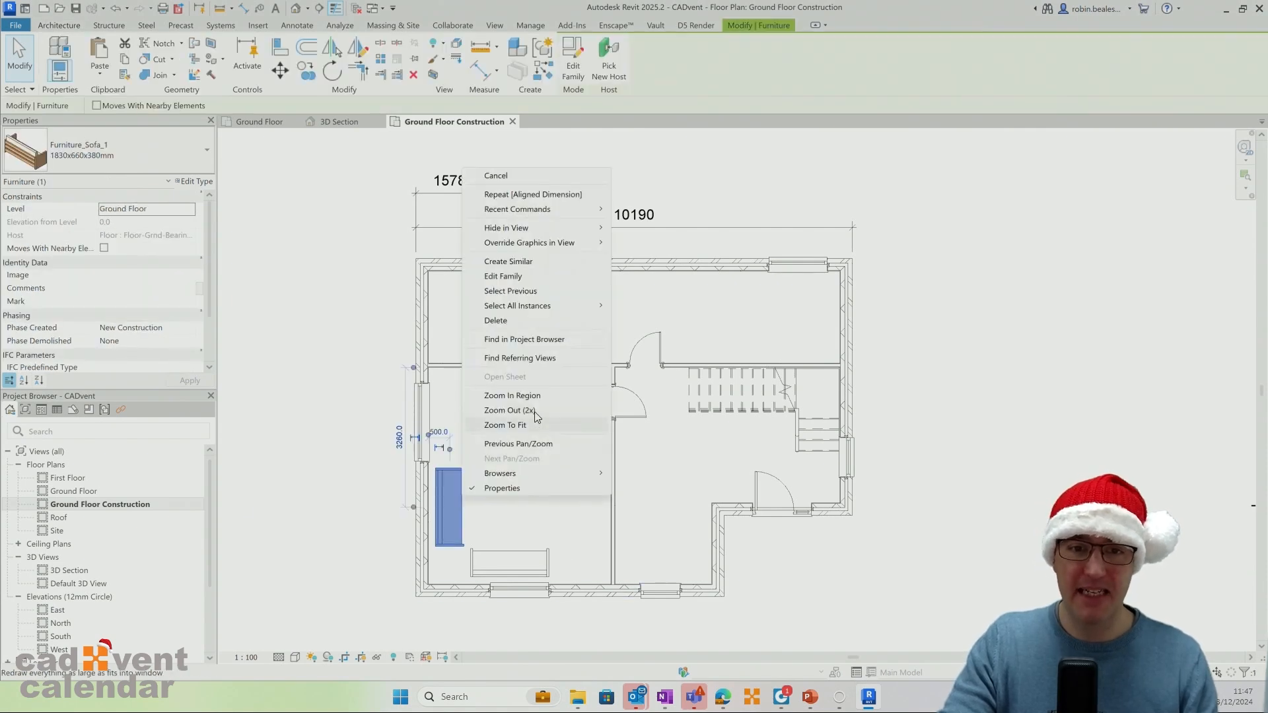
pyautogui.moveTo(541, 308)
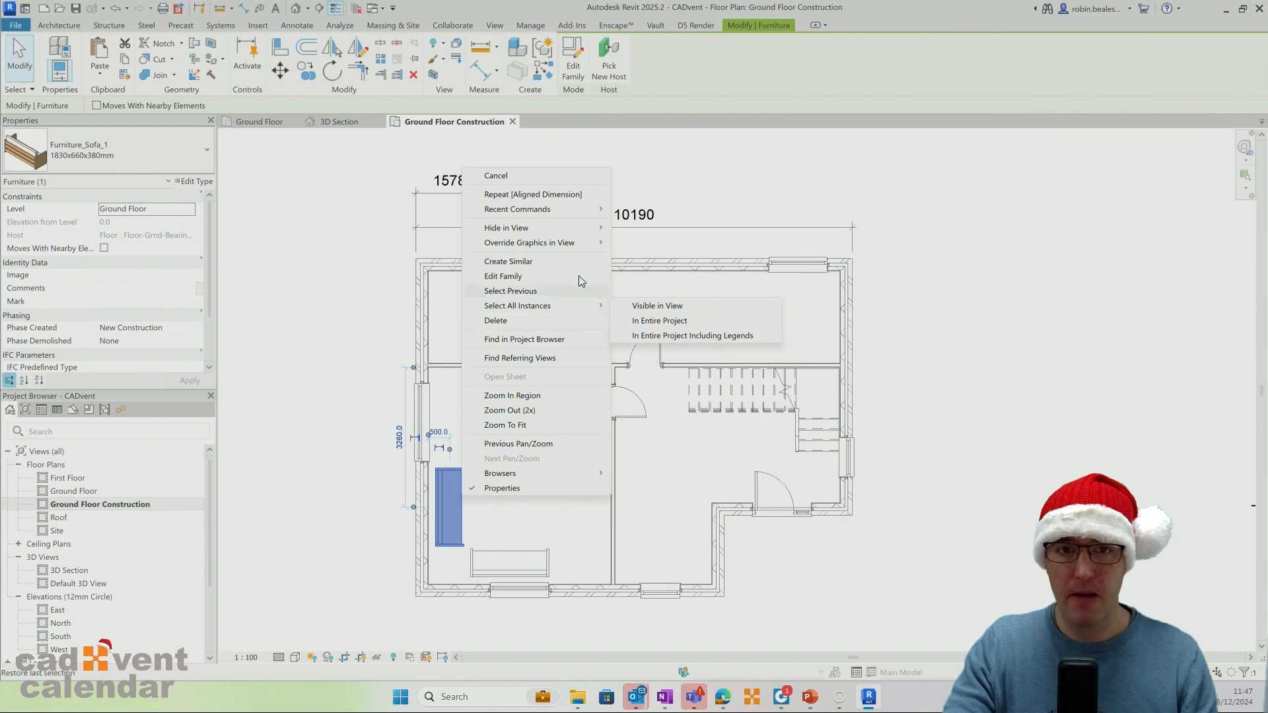
pyautogui.moveTo(560, 245)
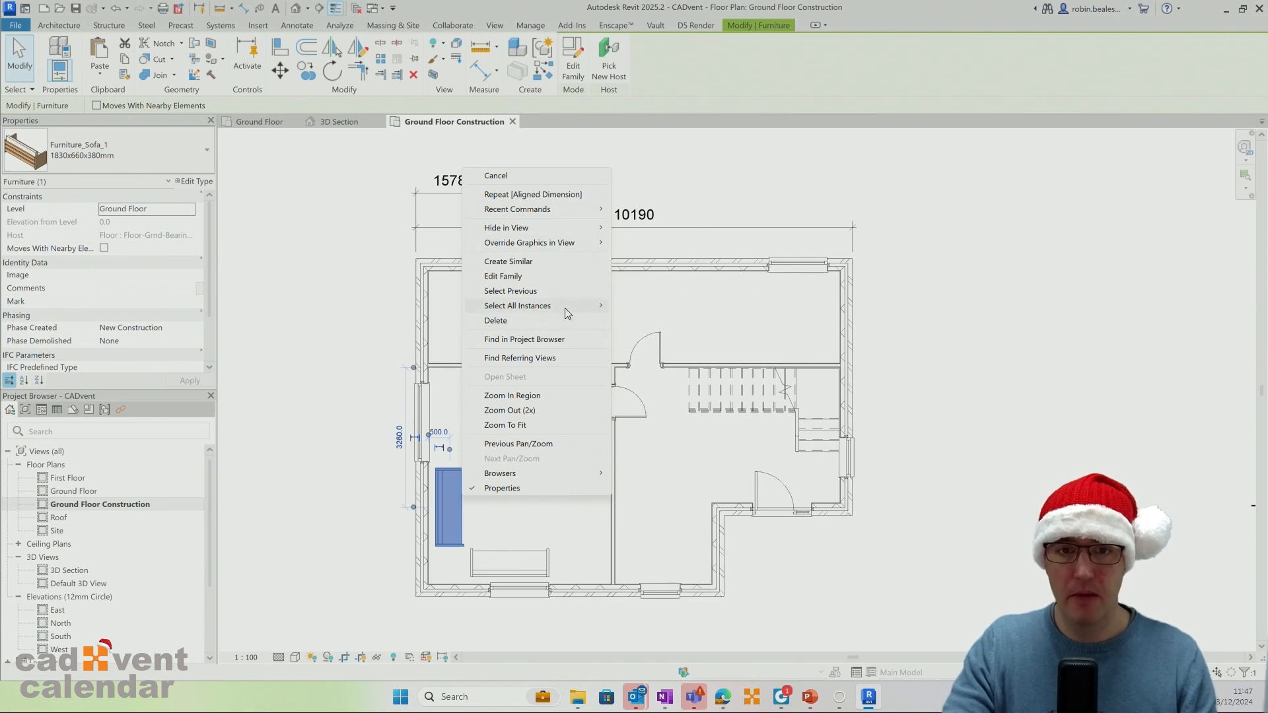
pyautogui.click(654, 321)
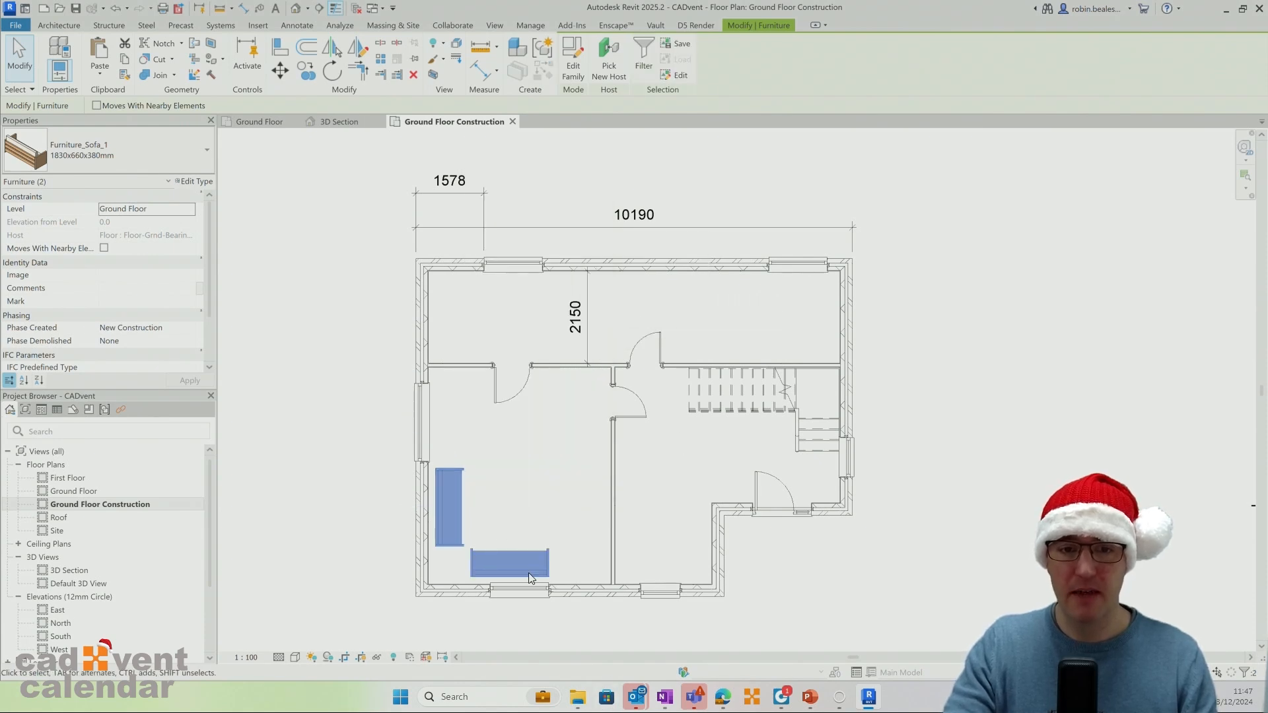
pyautogui.rightClick(462, 484)
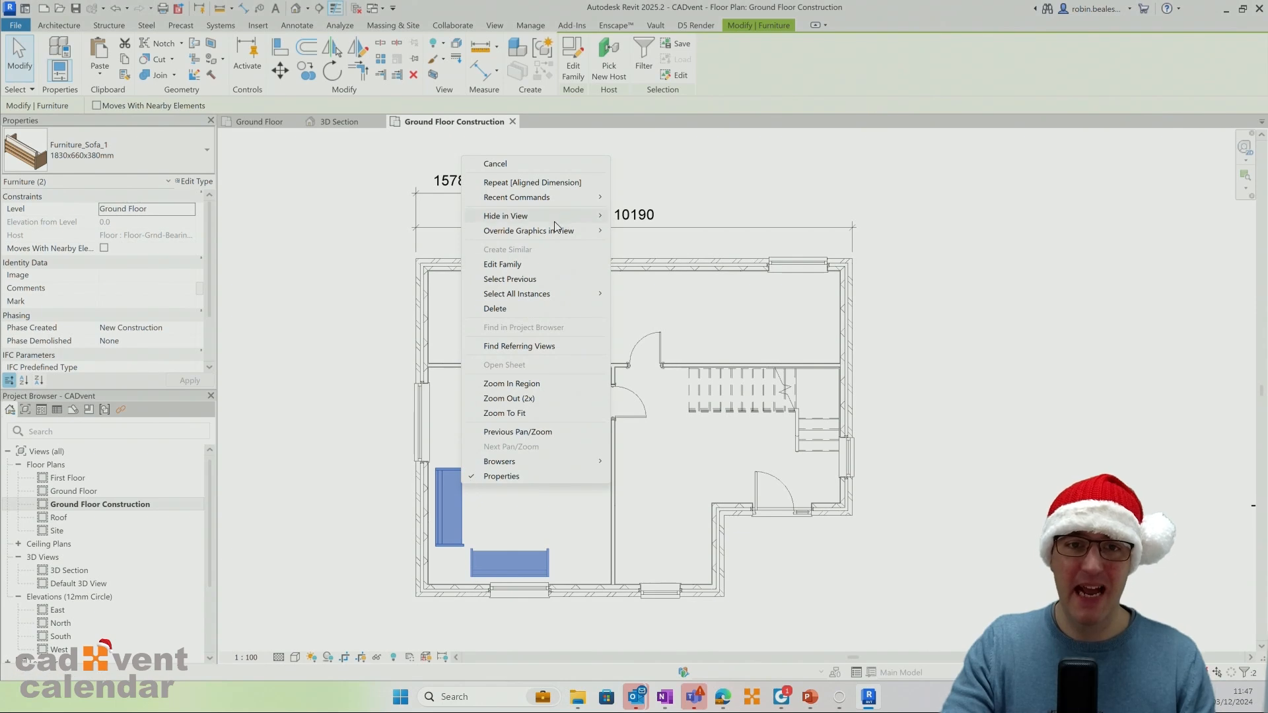
pyautogui.moveTo(556, 215)
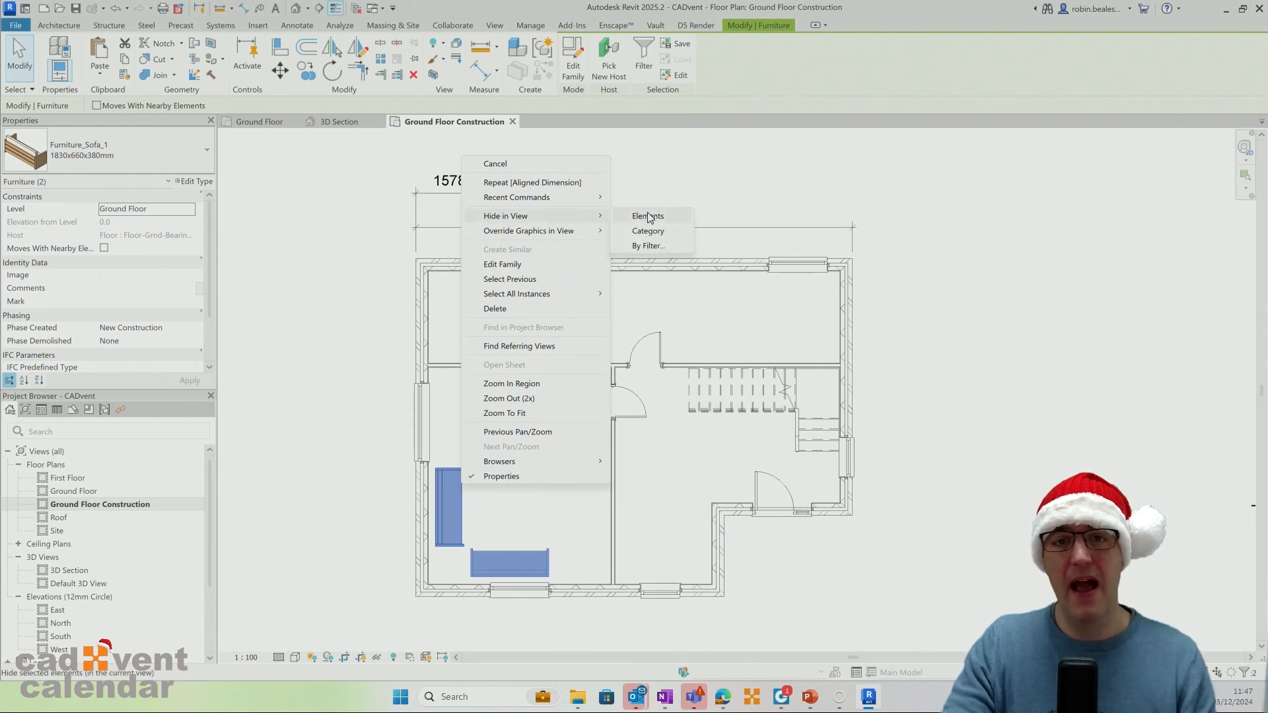
pyautogui.click(651, 232)
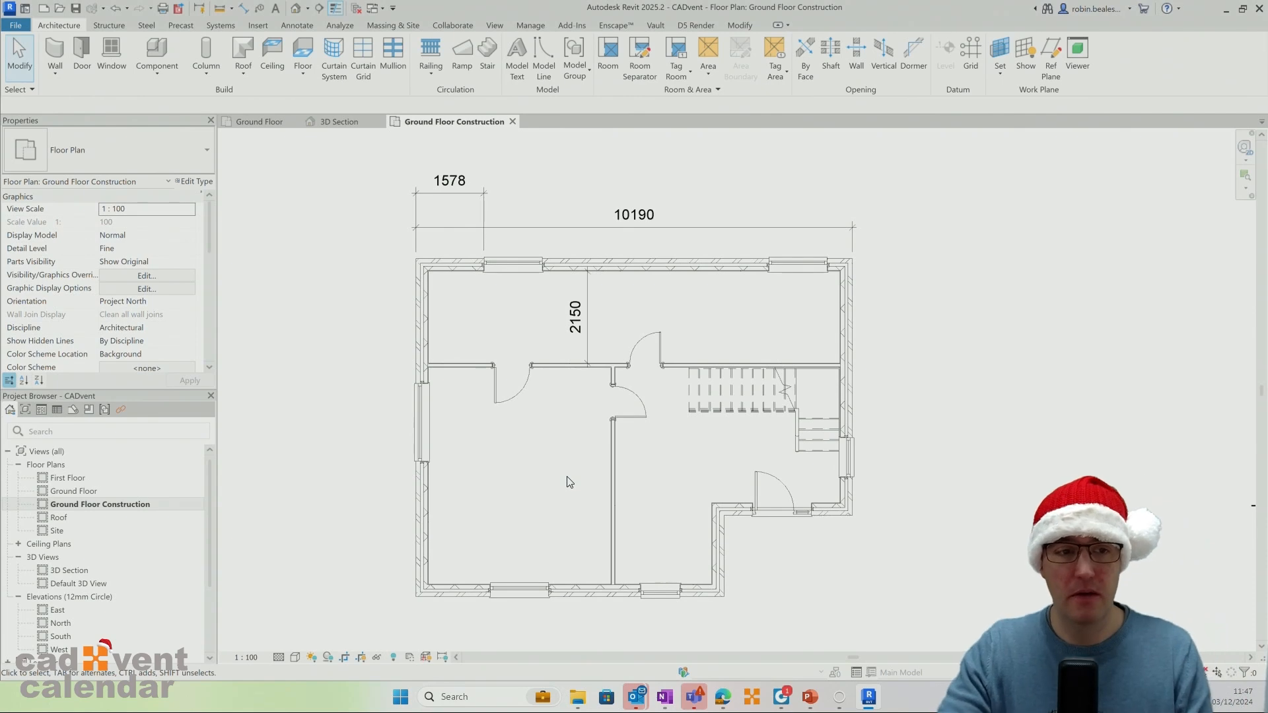
# Open the Ground Floor plan, close the 3D Section view, tile the two remaining plans side by side and zoom them to fit.
pyautogui.doubleClick(78, 490)
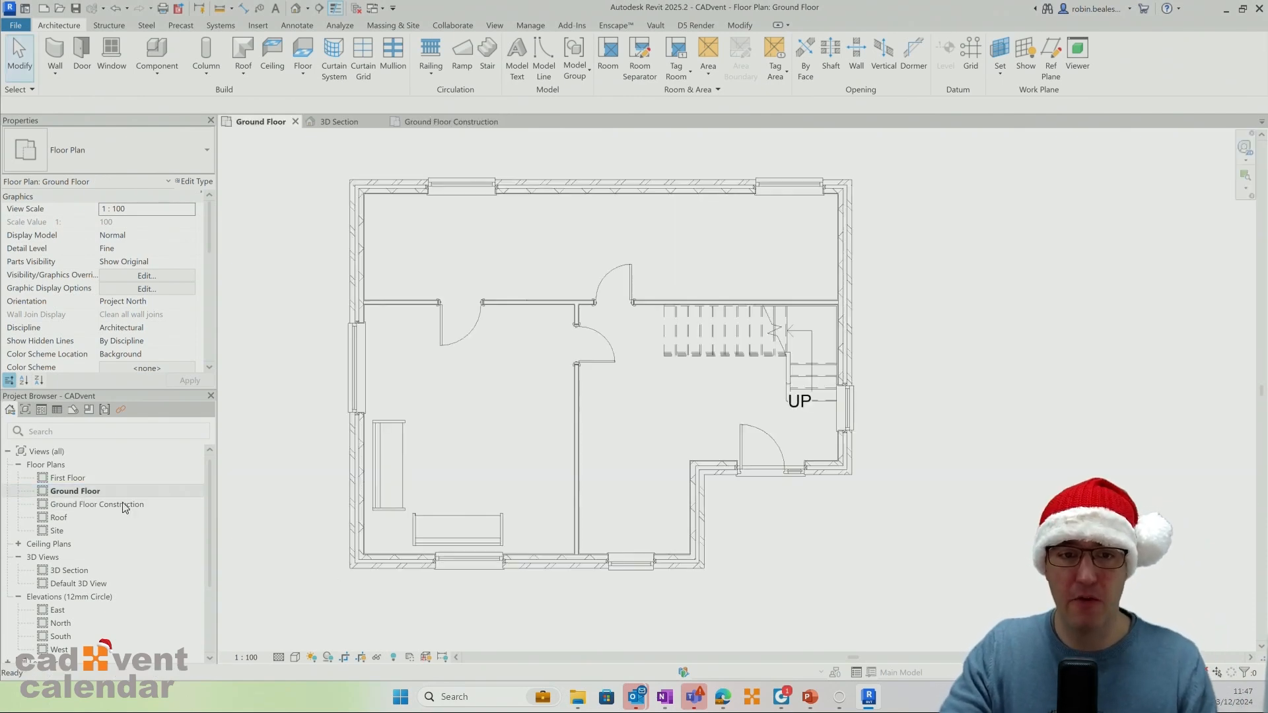
pyautogui.click(378, 123)
pyautogui.press('w')
pyautogui.press('t')
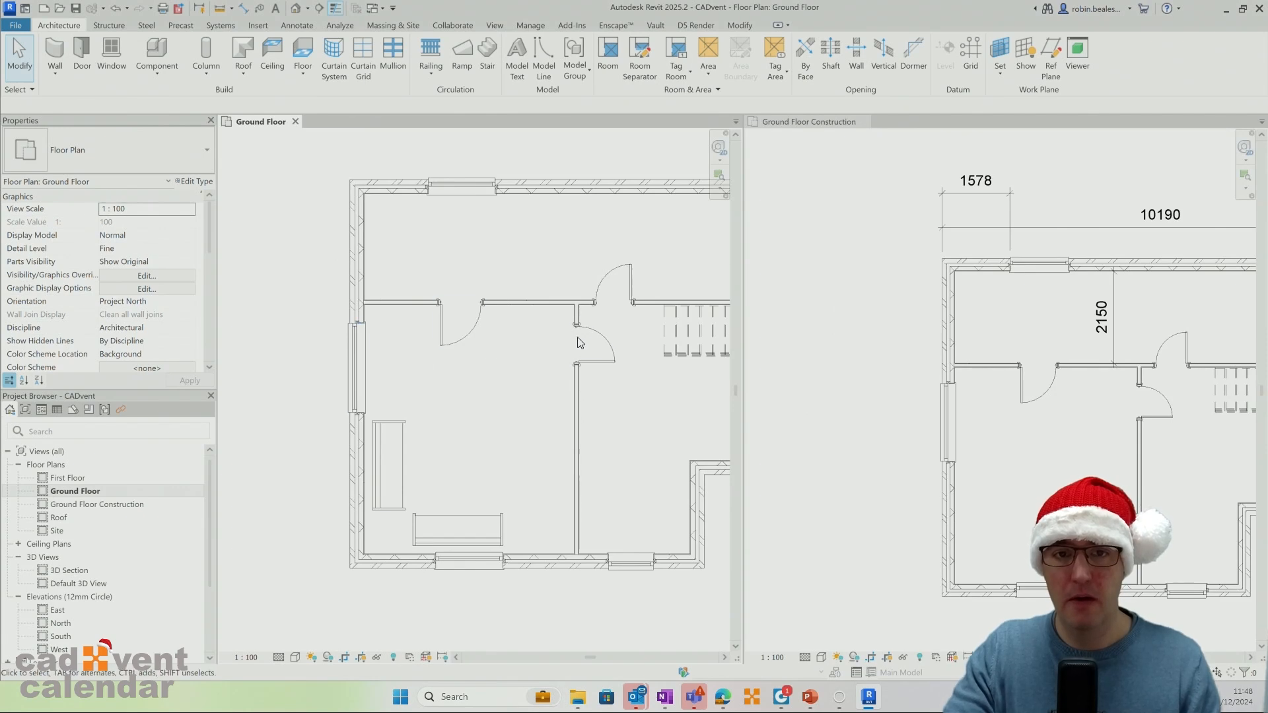
pyautogui.press('z')
pyautogui.press('f')
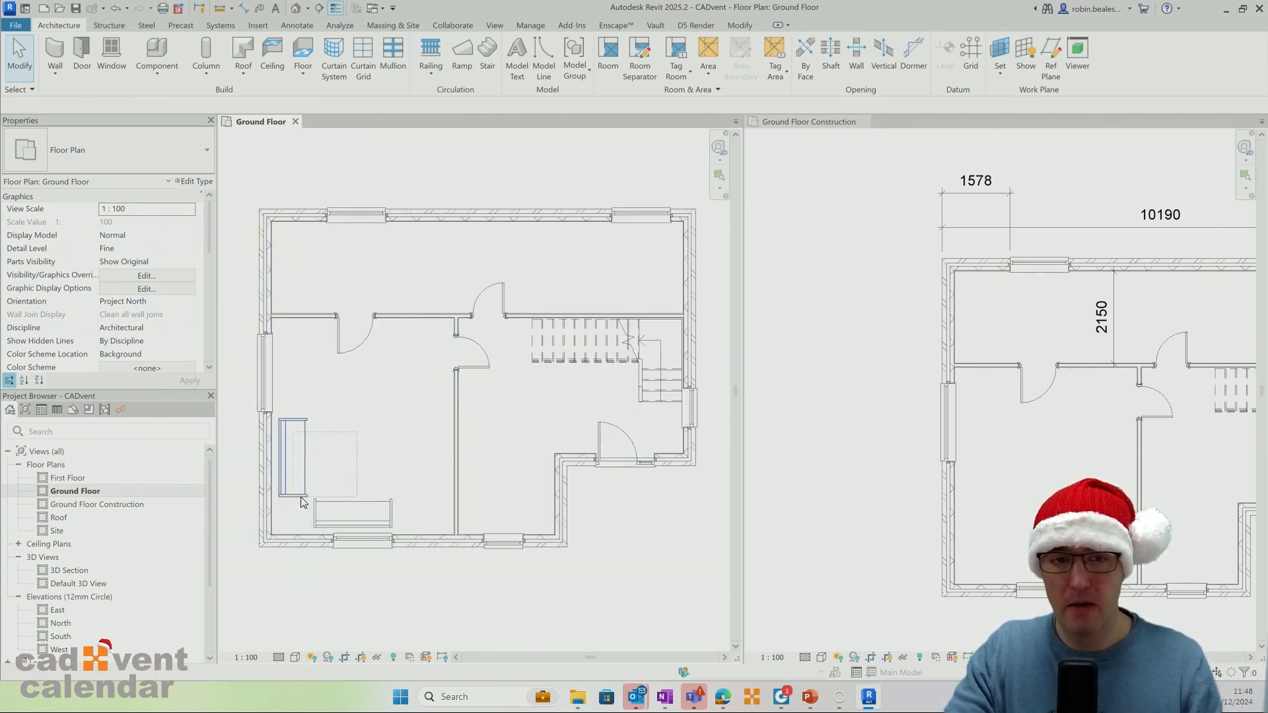
# In Ground Floor Construction, reveal the hidden elements, select both sofas, unhide their category and leave the reveal mode.
pyautogui.click(1036, 394)
pyautogui.press('z')
pyautogui.press('f')
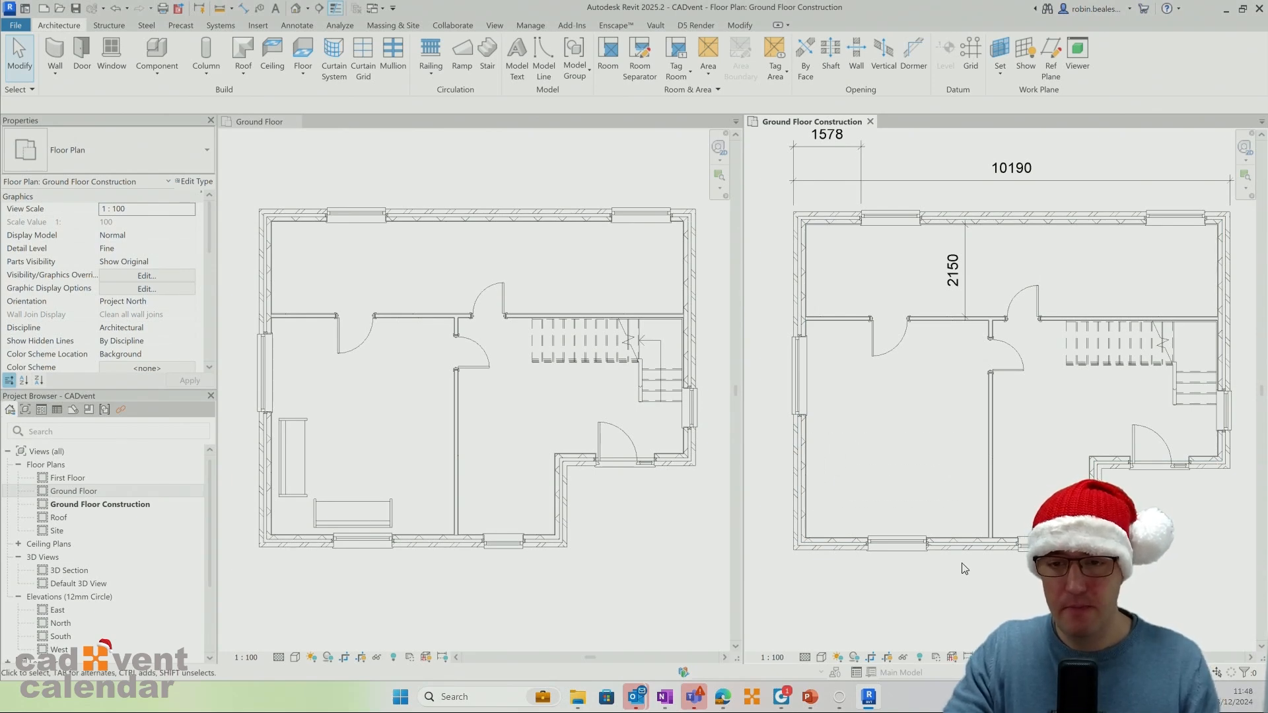
pyautogui.click(920, 658)
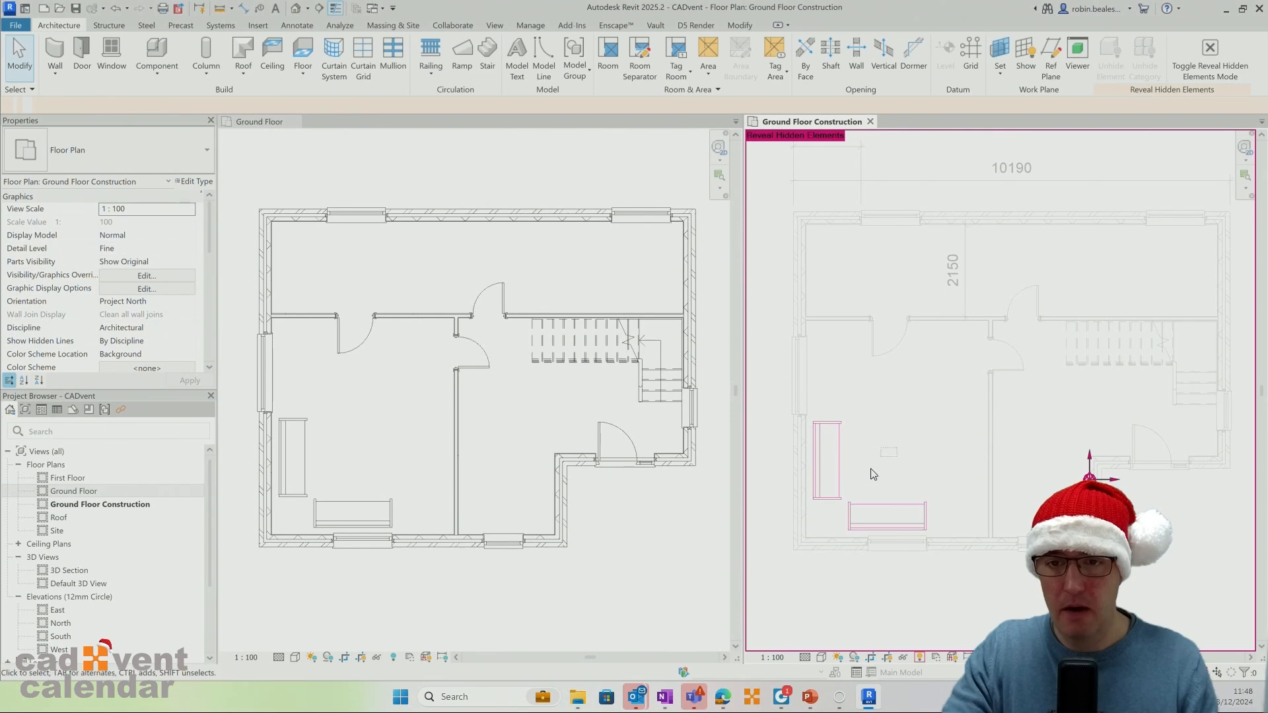
pyautogui.moveTo(869, 475); pyautogui.dragTo(829, 521)
pyautogui.rightClick(858, 506)
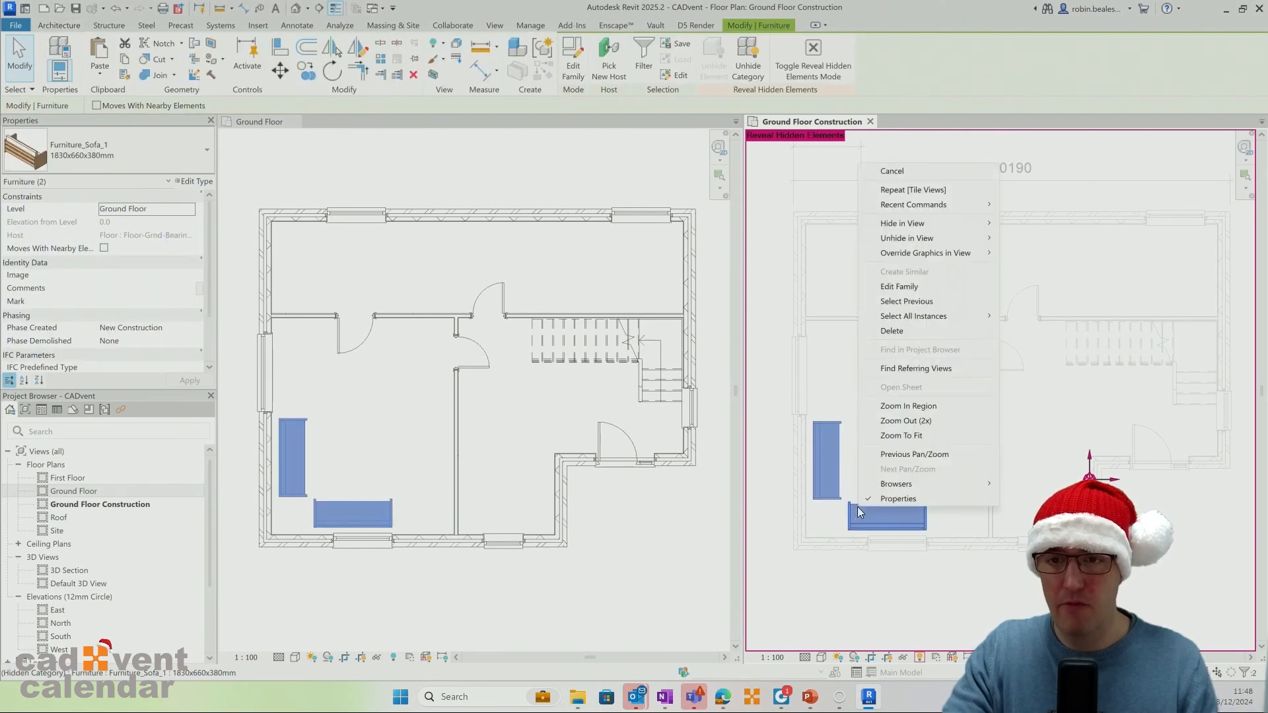
pyautogui.moveTo(905, 238)
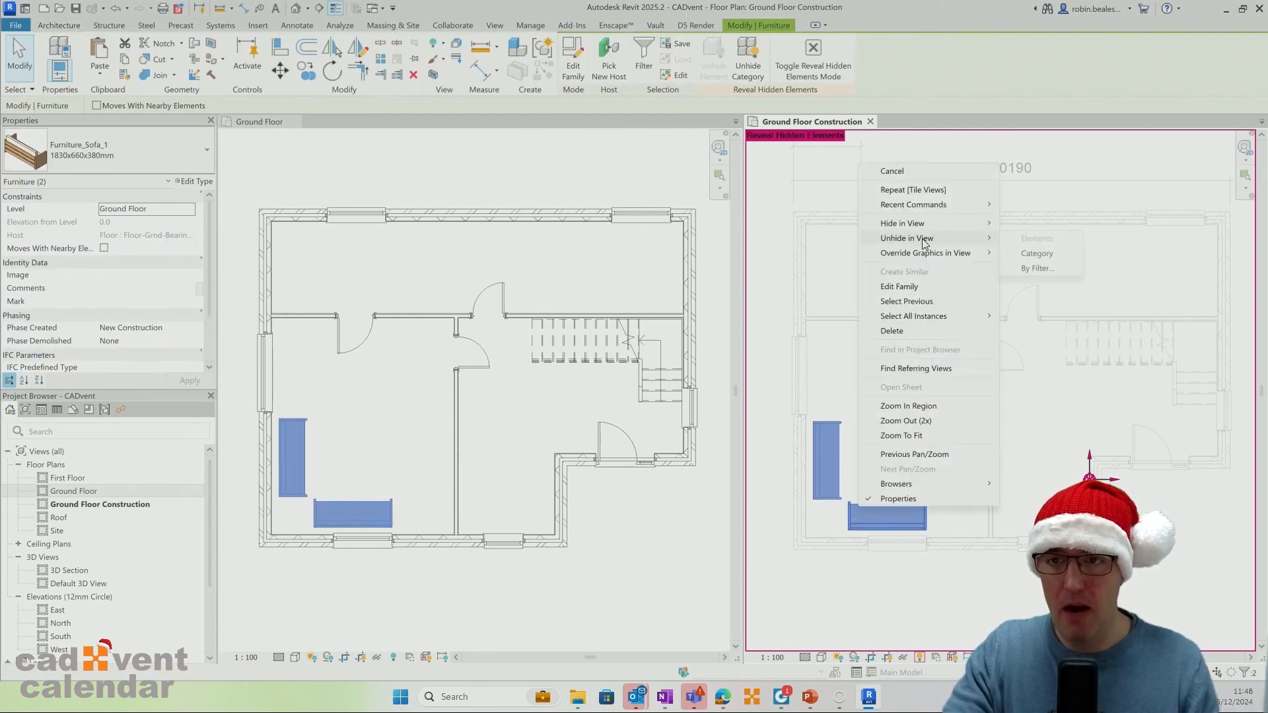
pyautogui.click(1036, 248)
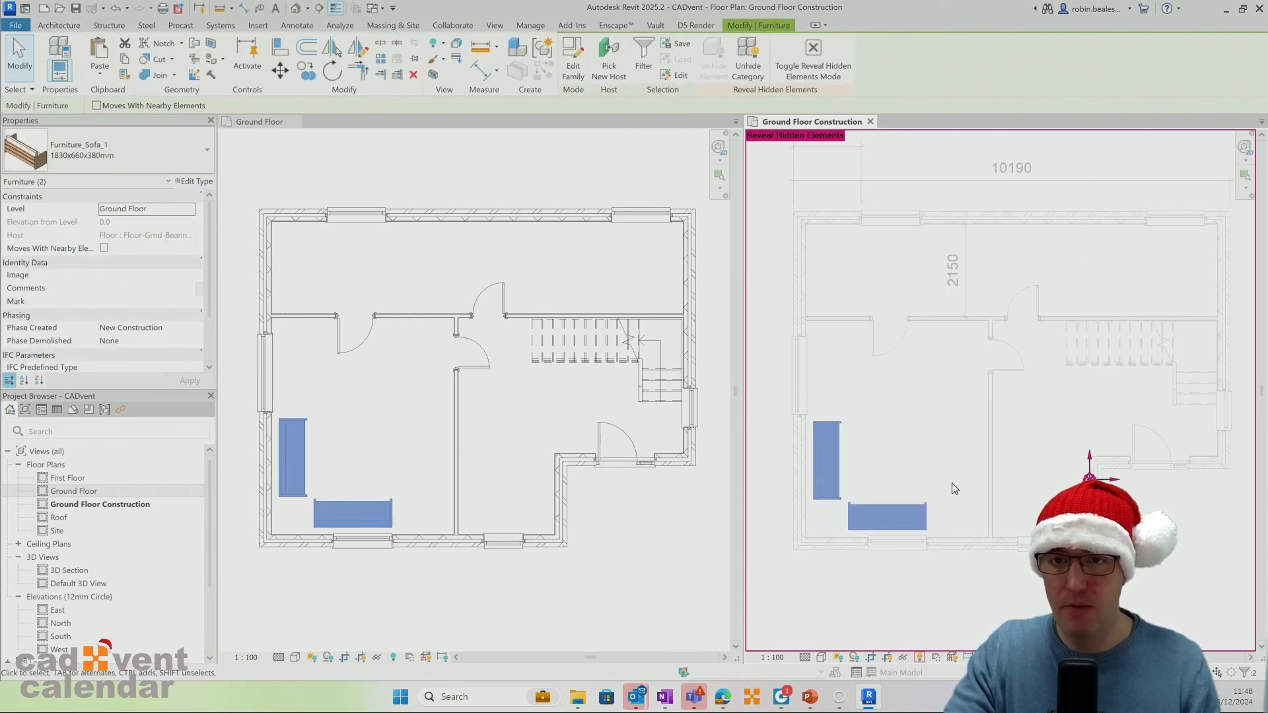
pyautogui.click(921, 659)
pyautogui.hotkey('ctrl', 'Left')
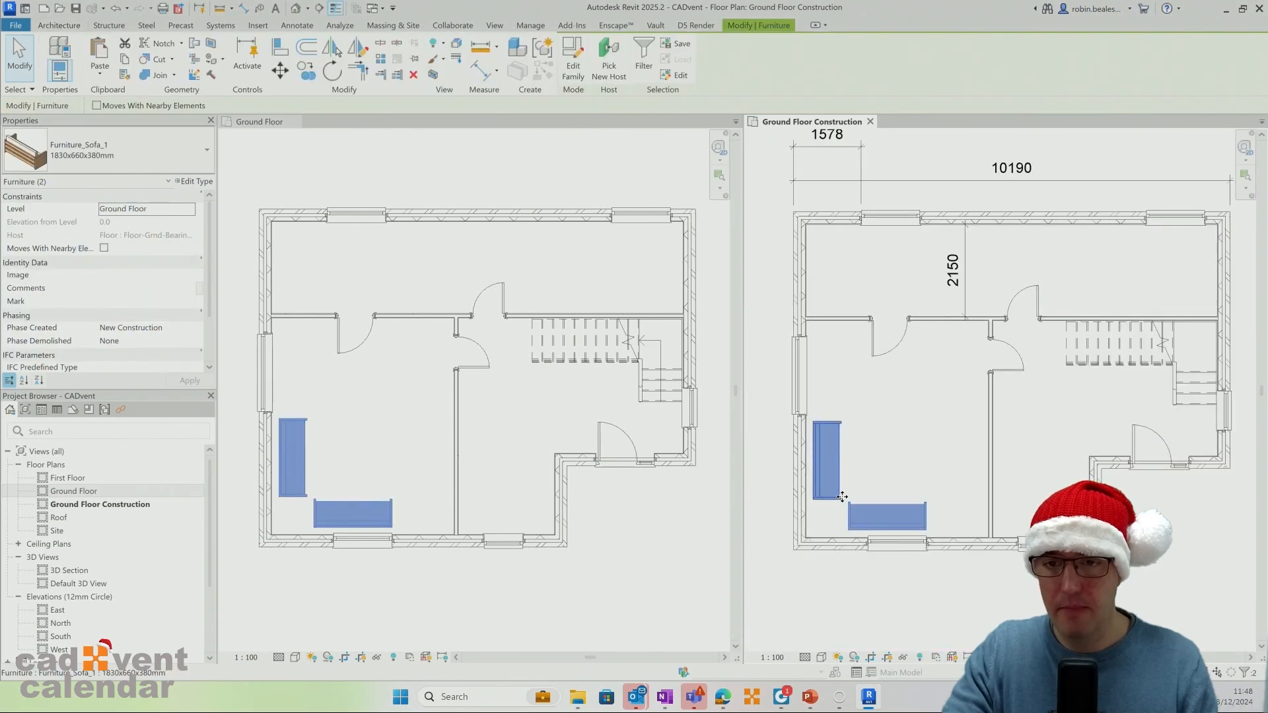
# Hide only the two selected sofas as individual elements in the Ground Floor Construction view.
pyautogui.rightClick(842, 497)
pyautogui.moveTo(918, 231)
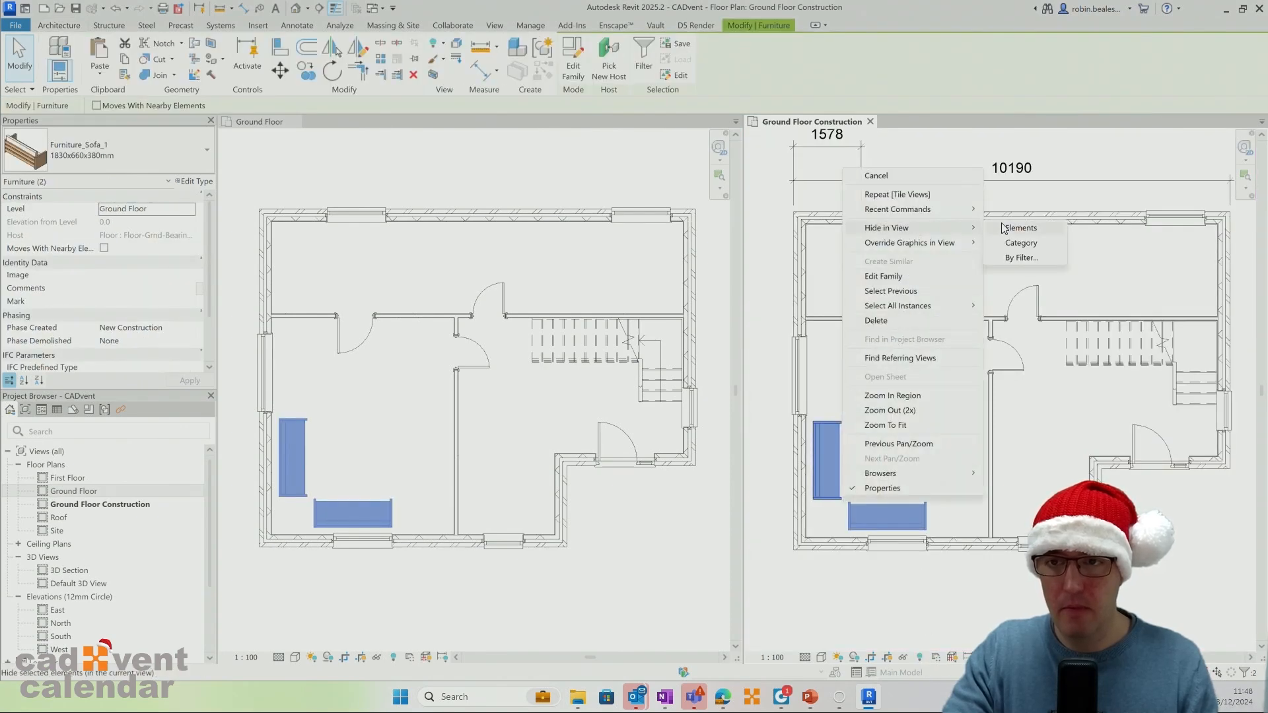
pyautogui.click(1002, 228)
pyautogui.moveTo(894, 481)
pyautogui.mouseDown(button='middle')
pyautogui.moveTo(870, 498)
pyautogui.moveTo(902, 504)
pyautogui.mouseUp(button='middle')
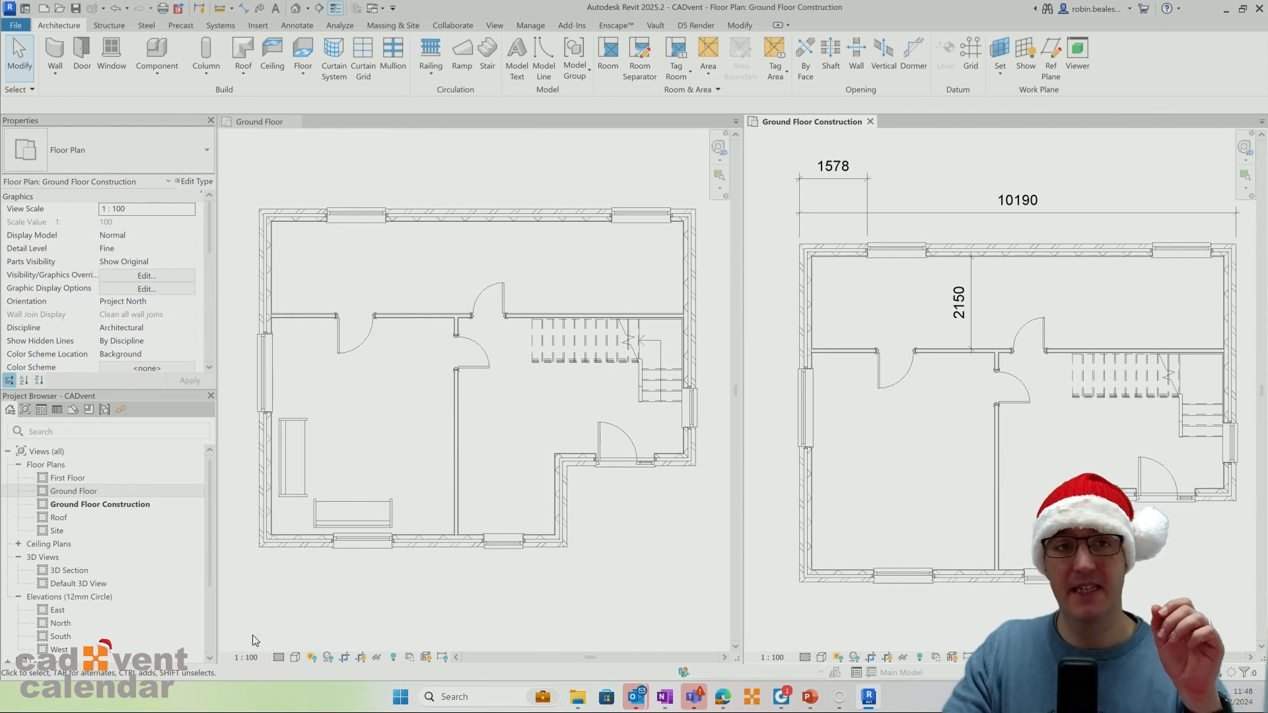
# Turn off thin line display and set the Ground Floor Construction view scale to 1:50.
pyautogui.click(336, 8)
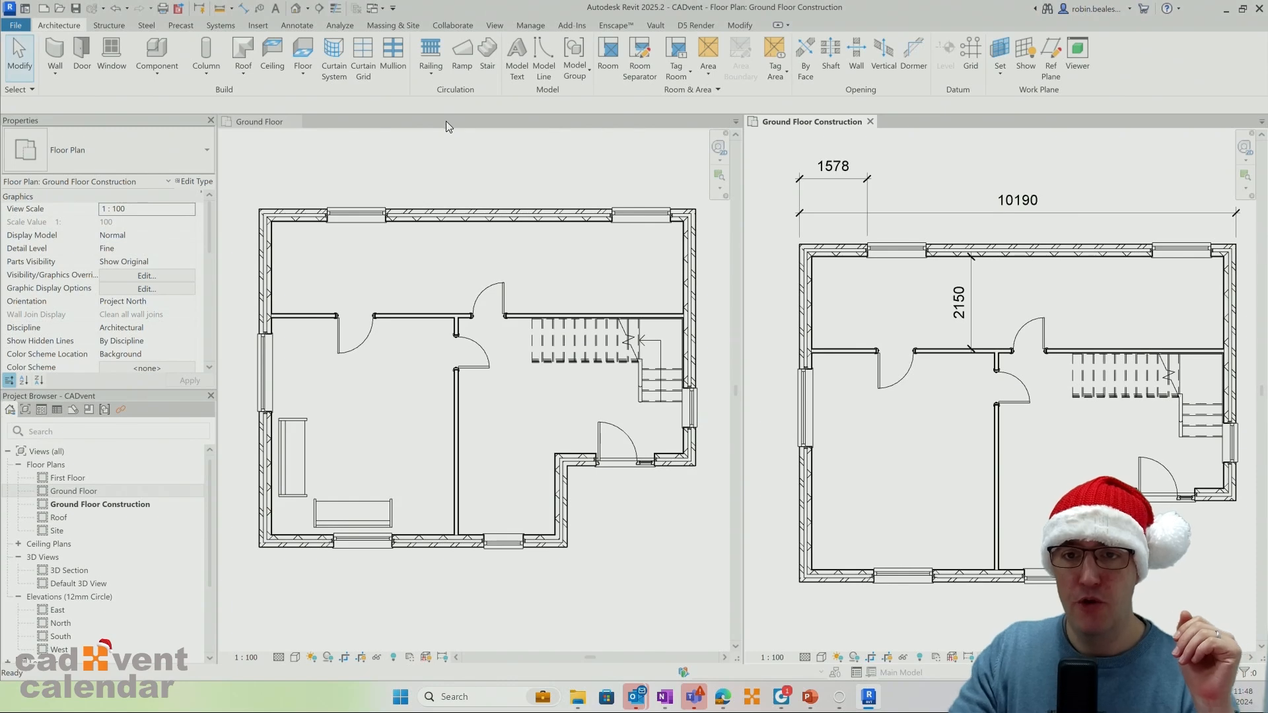
pyautogui.click(403, 156)
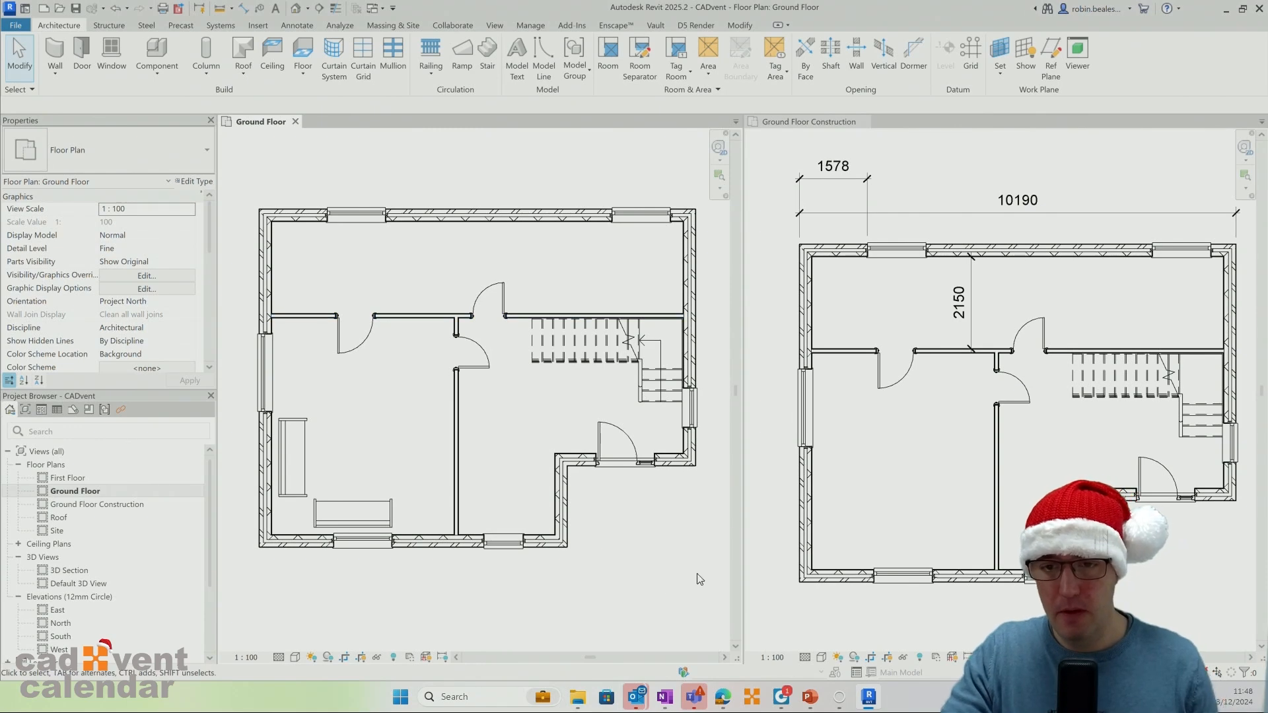
pyautogui.click(772, 658)
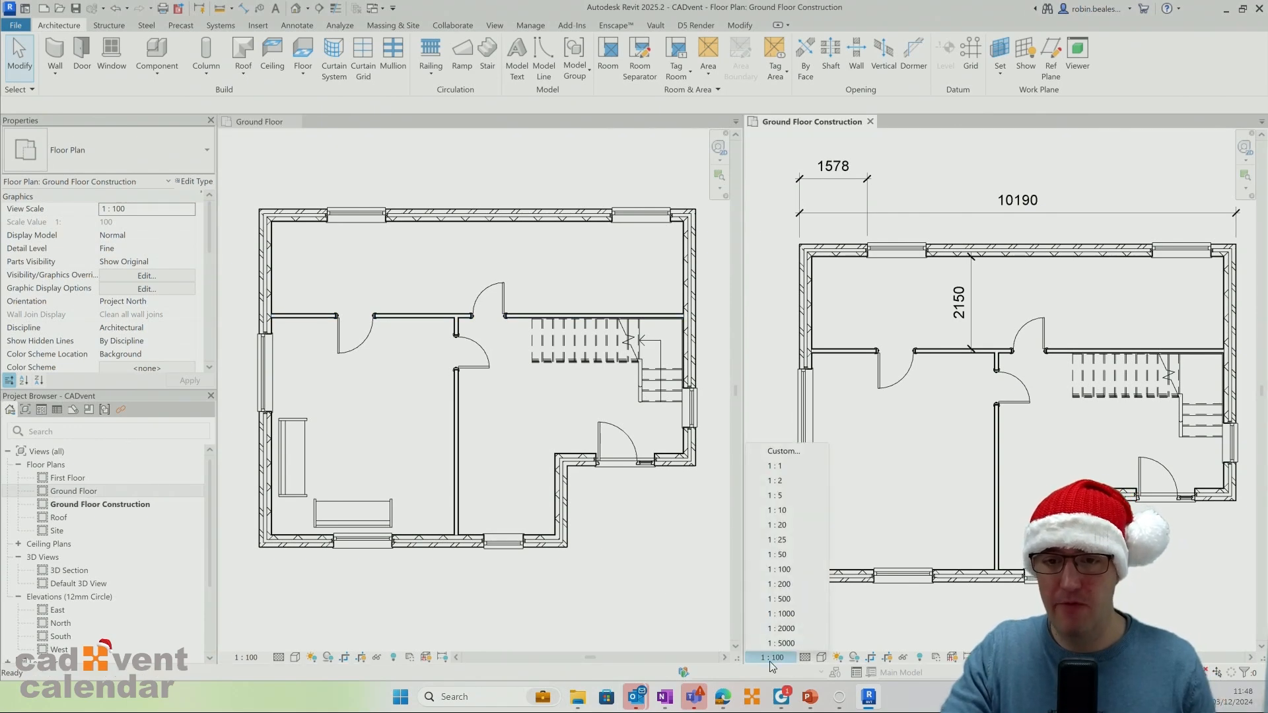
pyautogui.click(777, 556)
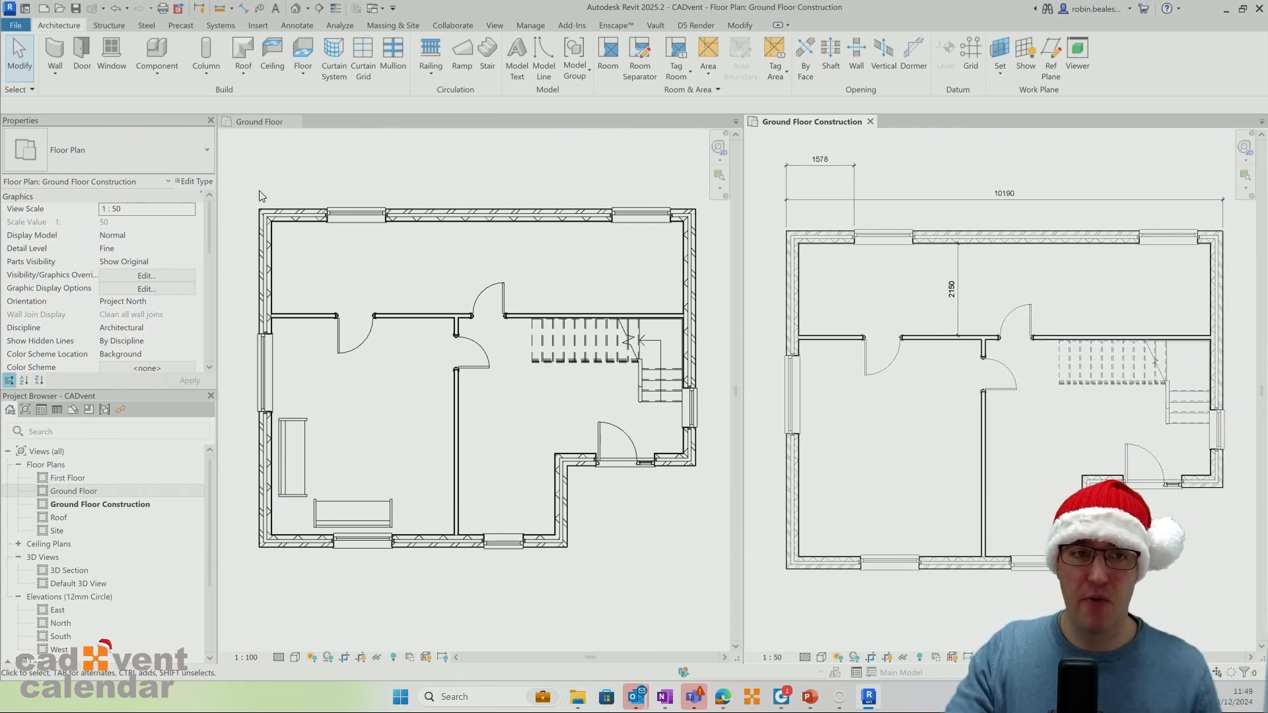
# In the Ground Floor plan, draw a vertical building section through the middle of the upper wall, ending inside the upper room.
pyautogui.click(607, 535)
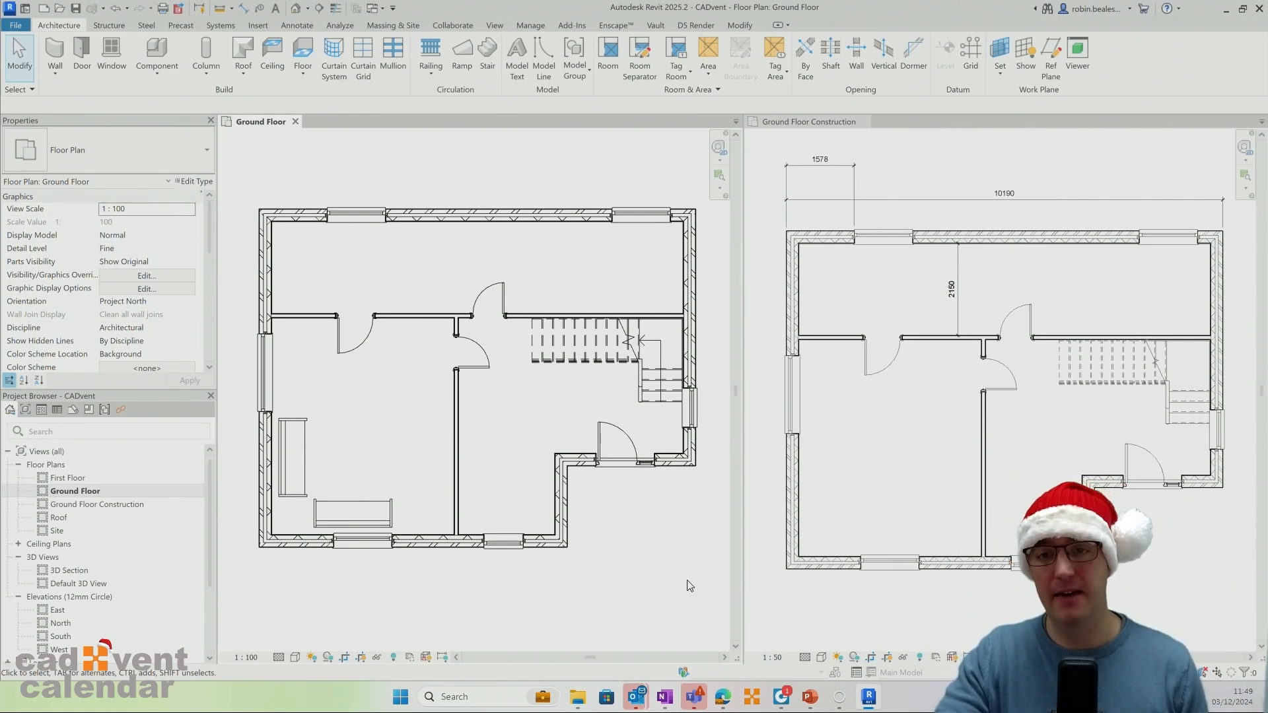
pyautogui.moveTo(662, 563); pyautogui.dragTo(657, 583, button='middle')
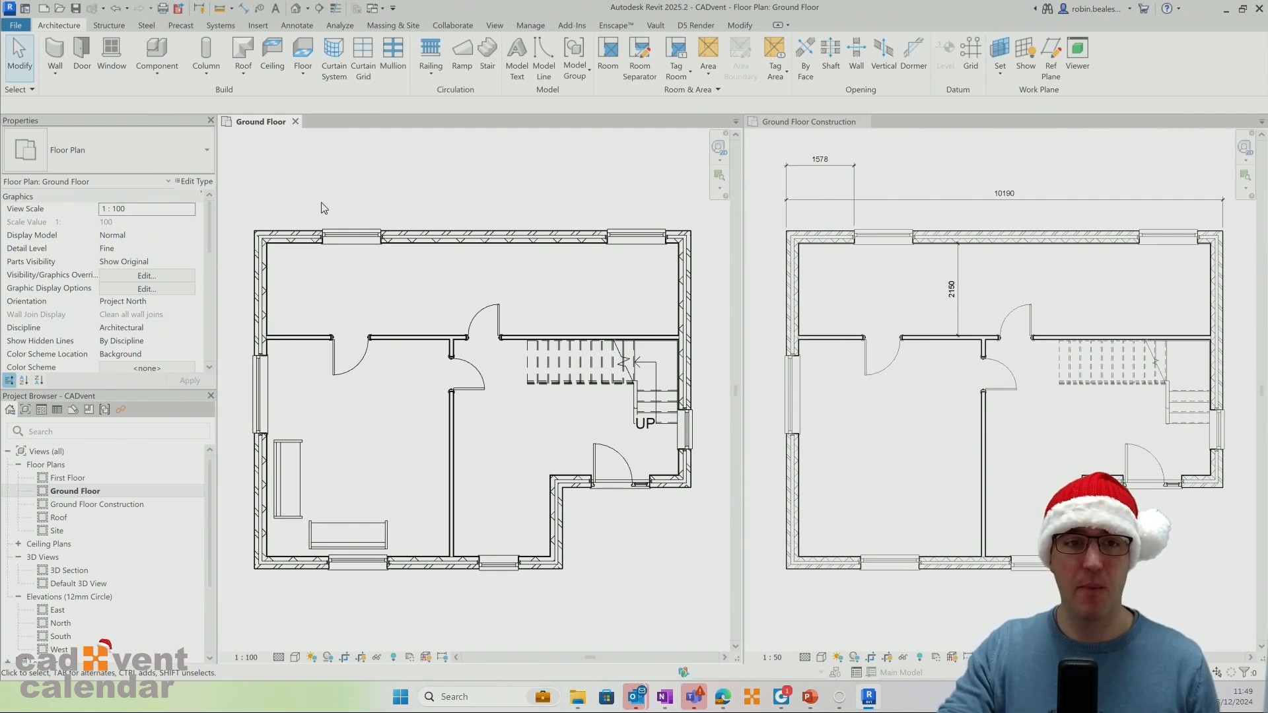
pyautogui.moveTo(306, 196)
pyautogui.mouseDown()
pyautogui.moveTo(394, 293)
pyautogui.moveTo(406, 268)
pyautogui.moveTo(430, 300)
pyautogui.moveTo(311, 208)
pyautogui.mouseUp()
pyautogui.moveTo(529, 184); pyautogui.dragTo(538, 288)
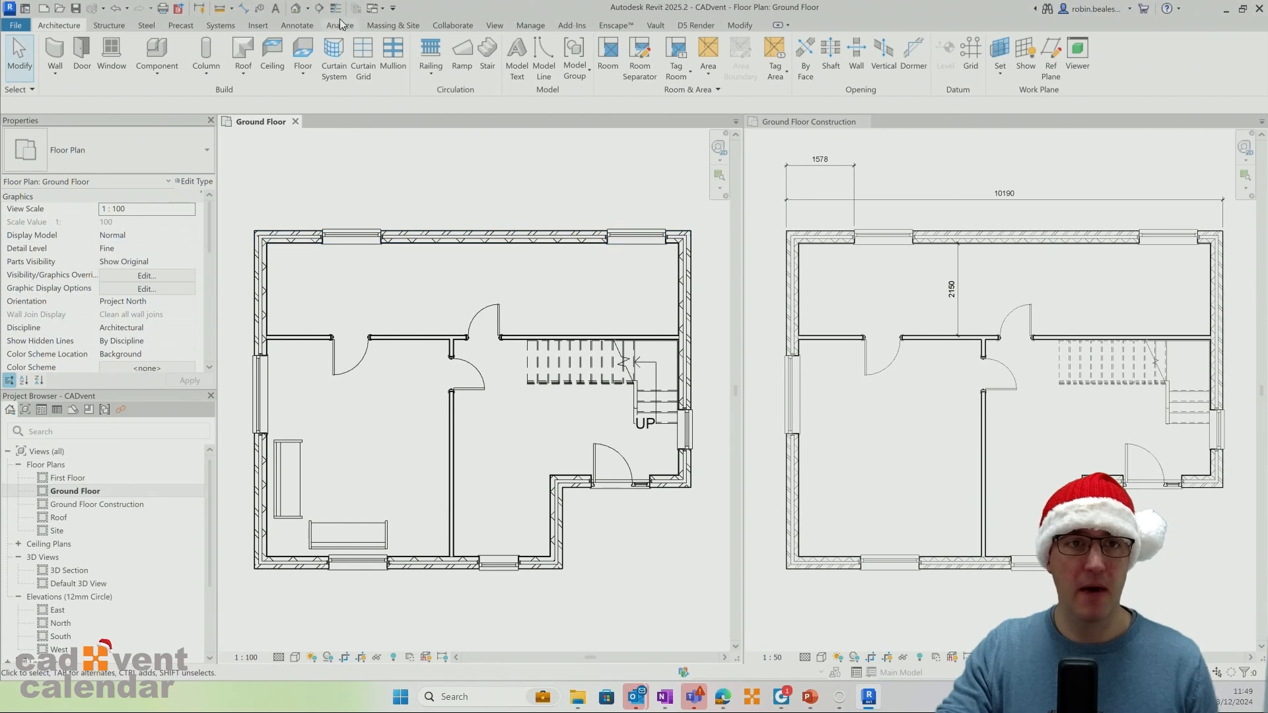
pyautogui.click(320, 10)
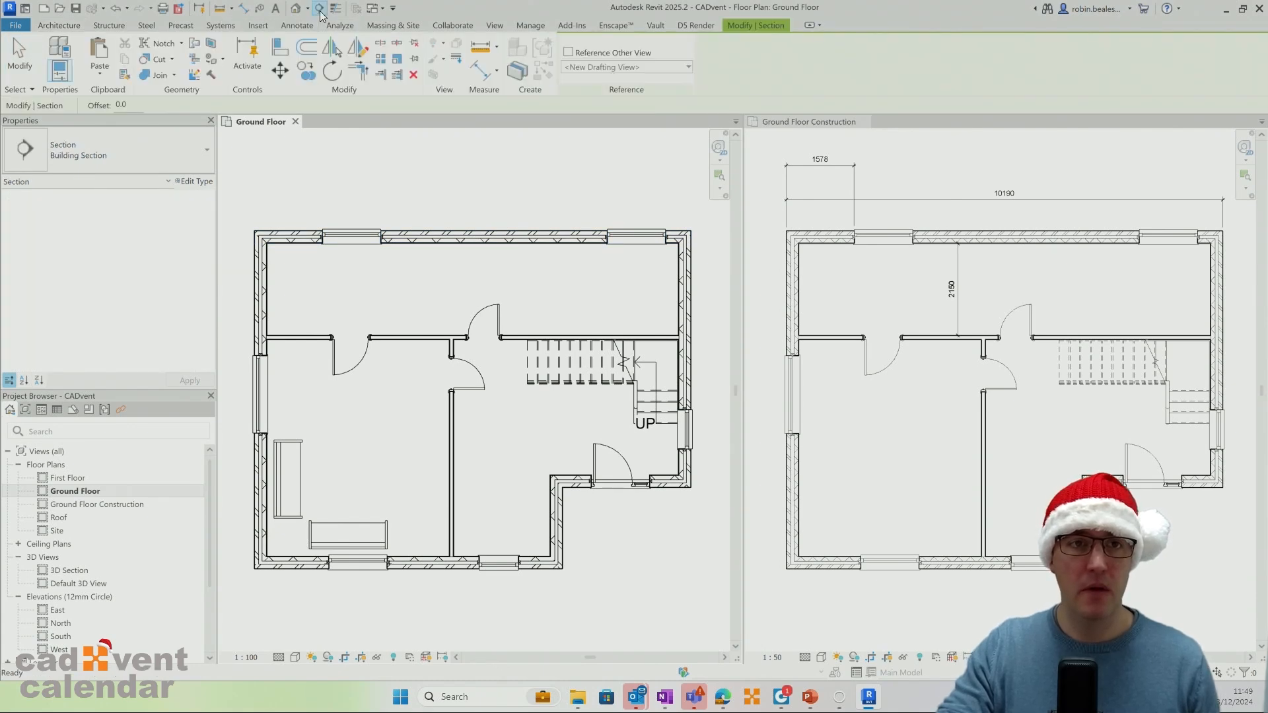
pyautogui.click(465, 198)
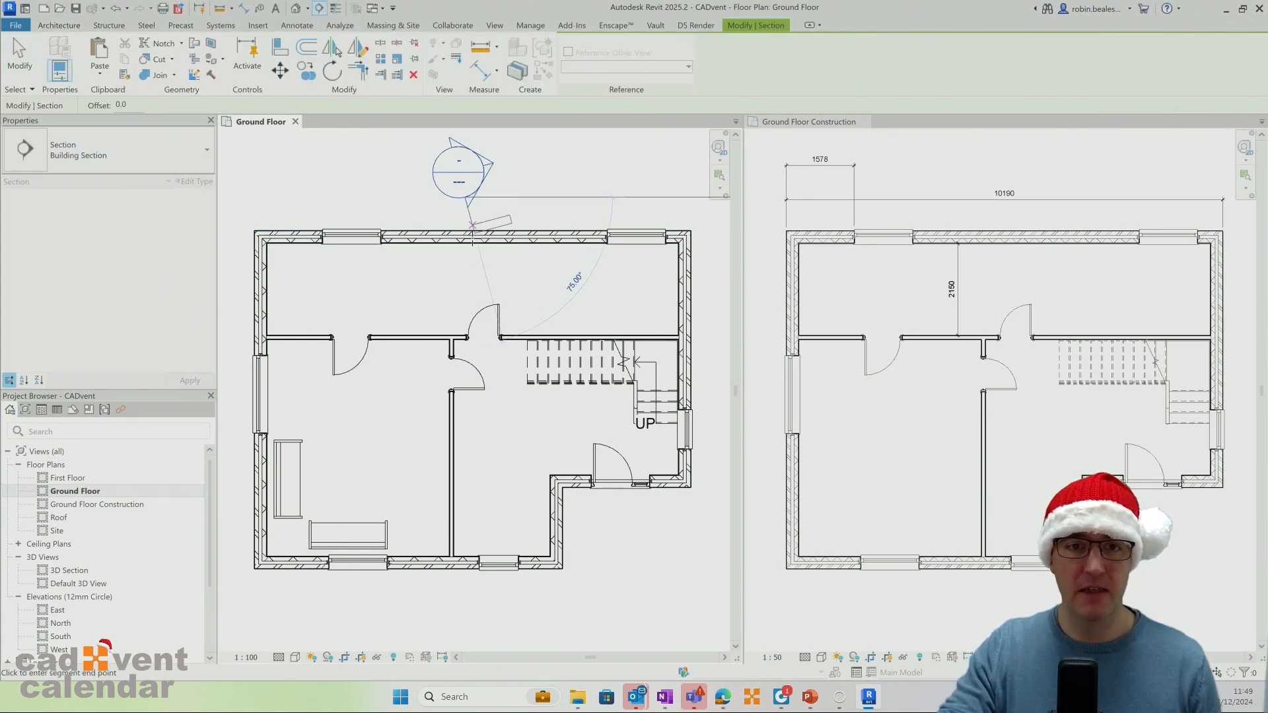
pyautogui.click(466, 278)
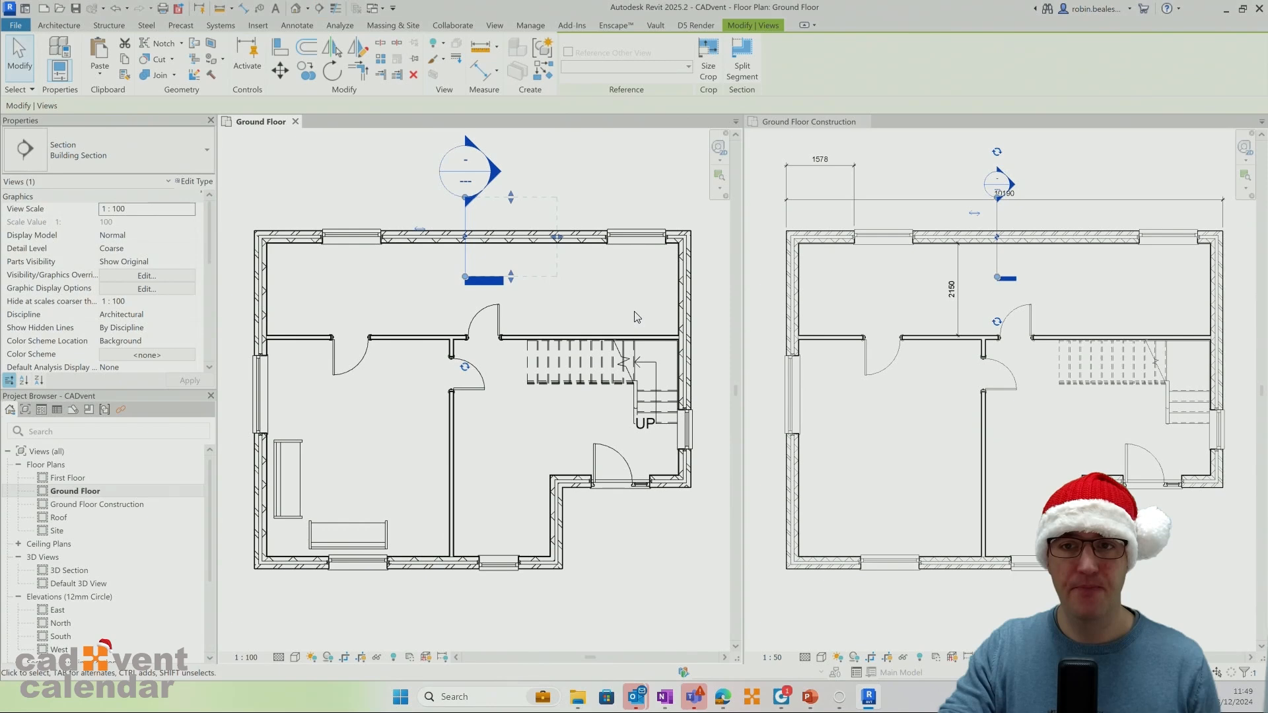
pyautogui.rightClick(573, 156)
pyautogui.click(621, 168)
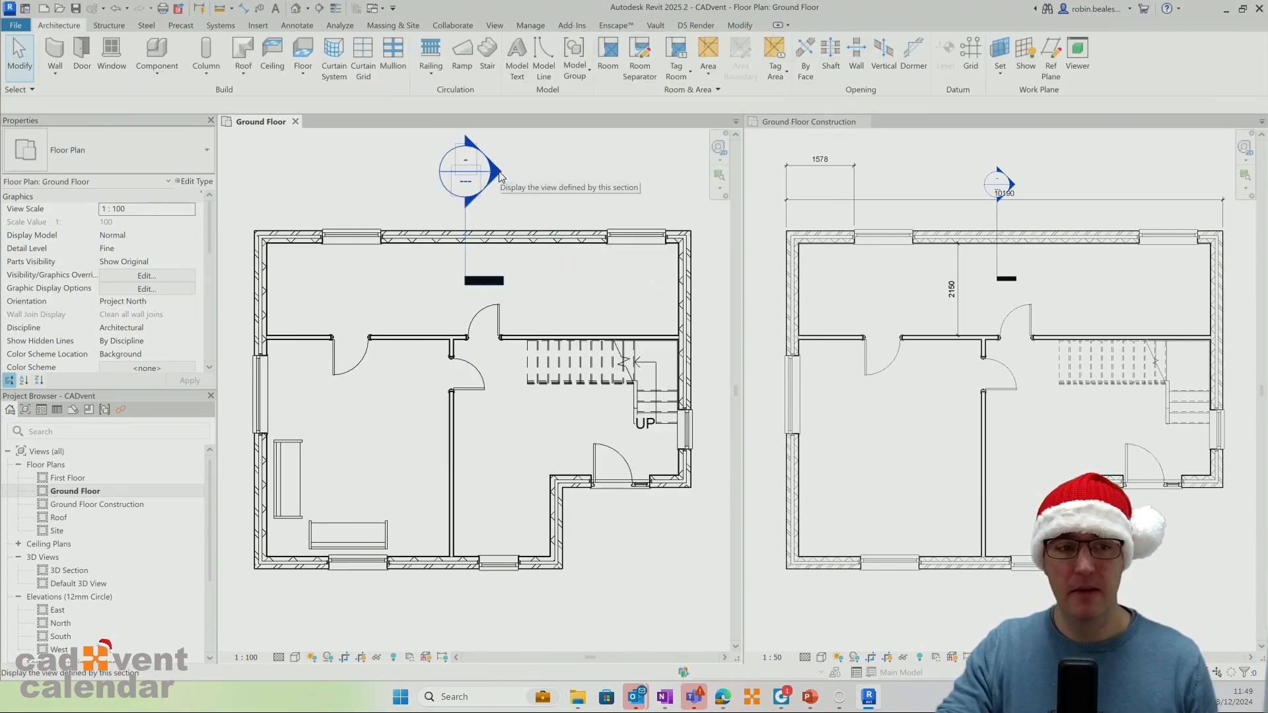
# Locate Section 1 among the building sections, then close Ground Floor Construction and open the section from its marker.
pyautogui.scroll(-3, 39, 569)
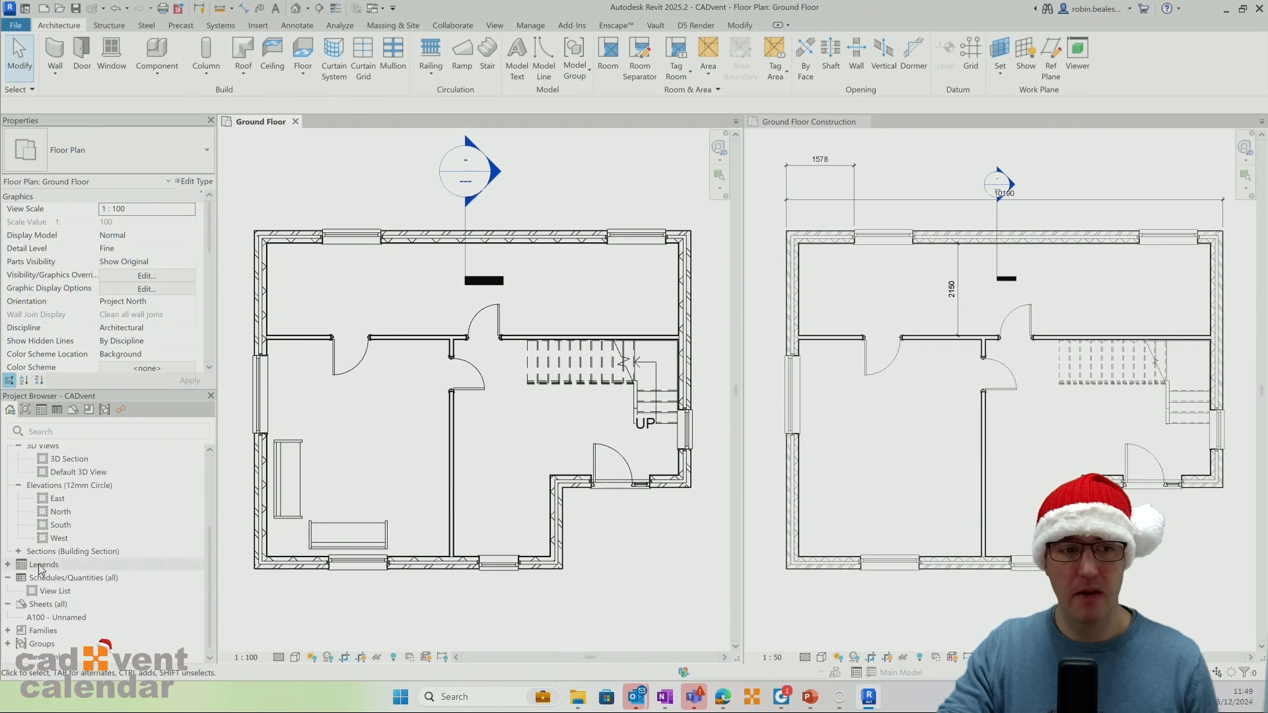
pyautogui.click(17, 551)
pyautogui.click(64, 564)
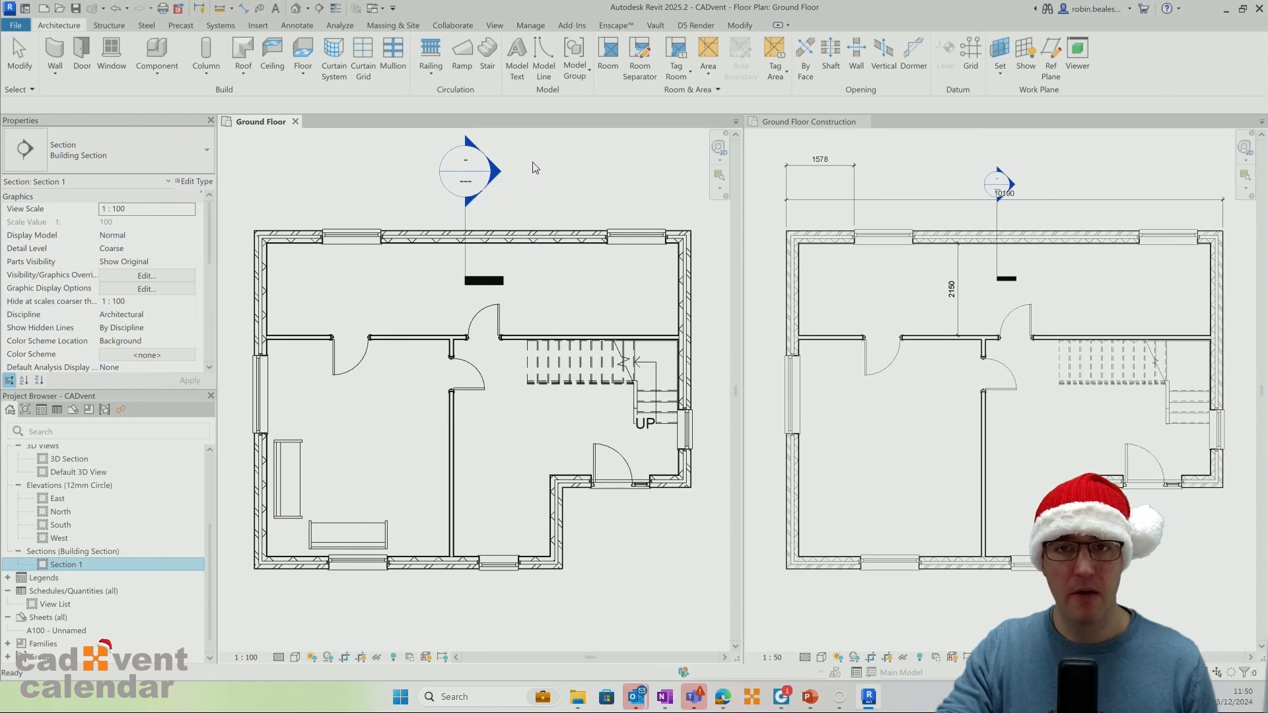
pyautogui.click(864, 132)
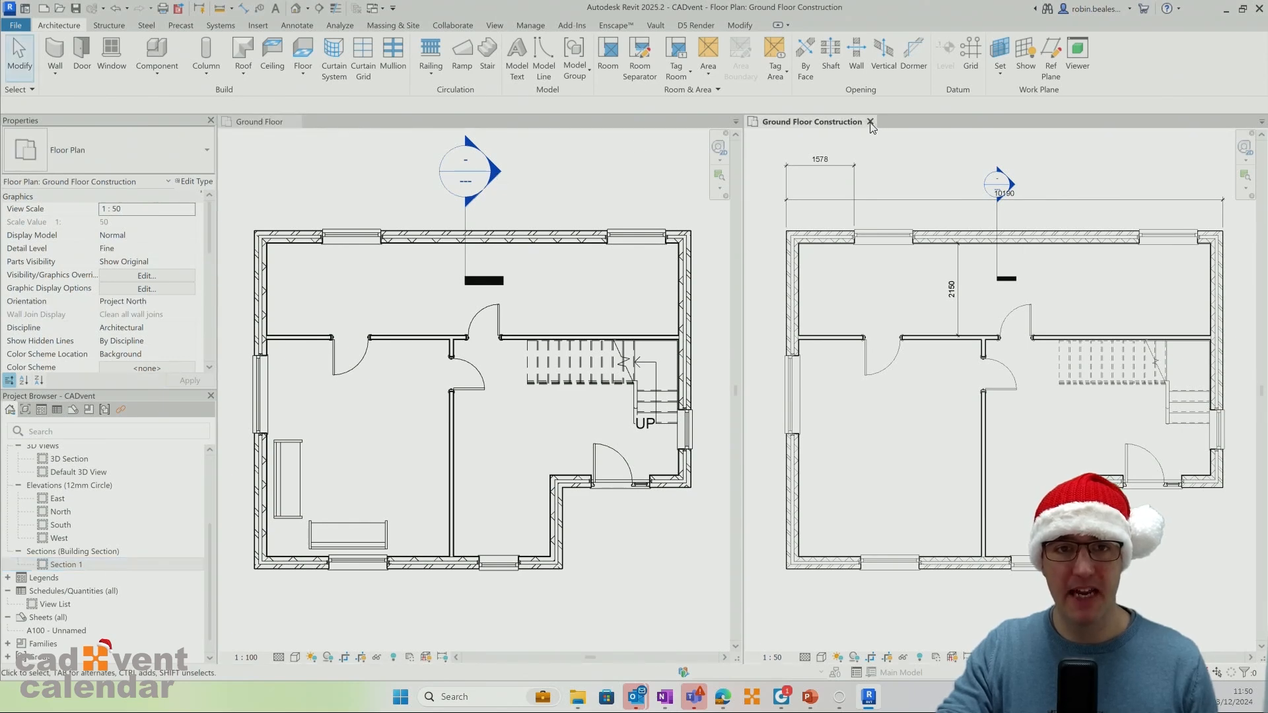
pyautogui.click(871, 123)
pyautogui.doubleClick(495, 173)
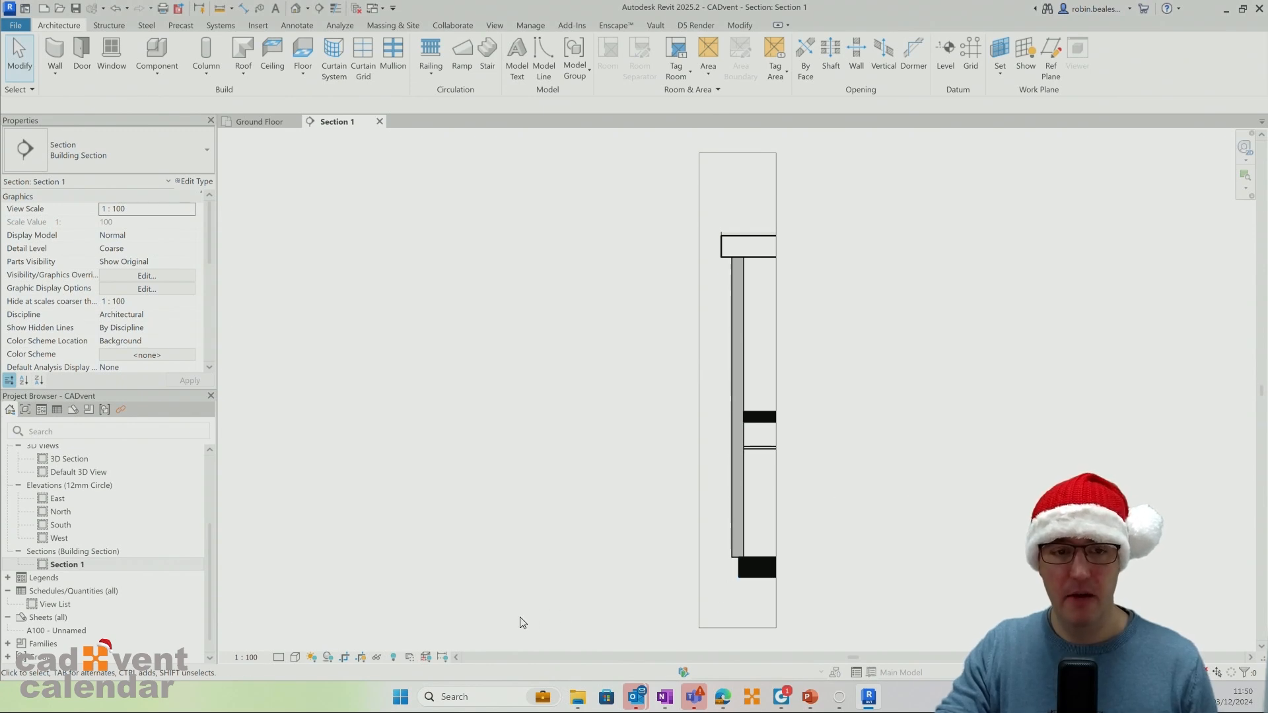
# Set Section 1 to Fine detail level and 1:50 scale, and give it a visual style that shows material colours.
pyautogui.click(279, 657)
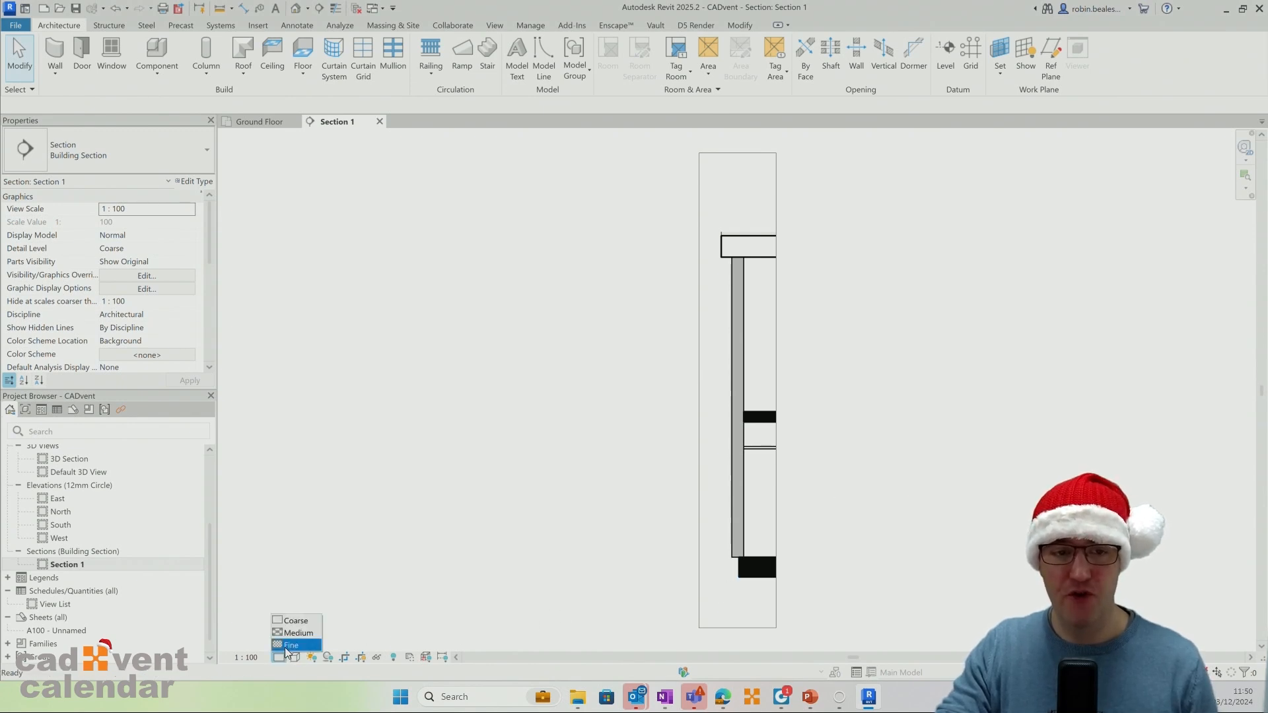
pyautogui.click(288, 645)
pyautogui.click(249, 658)
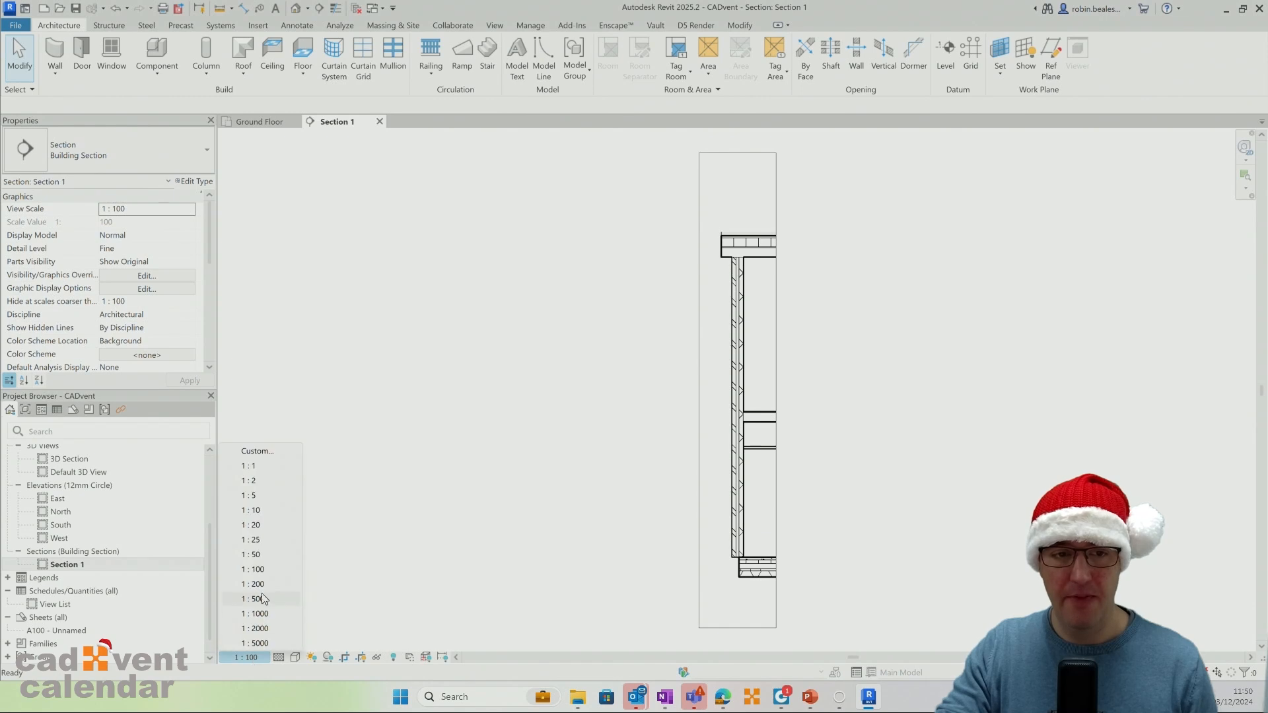
pyautogui.click(255, 555)
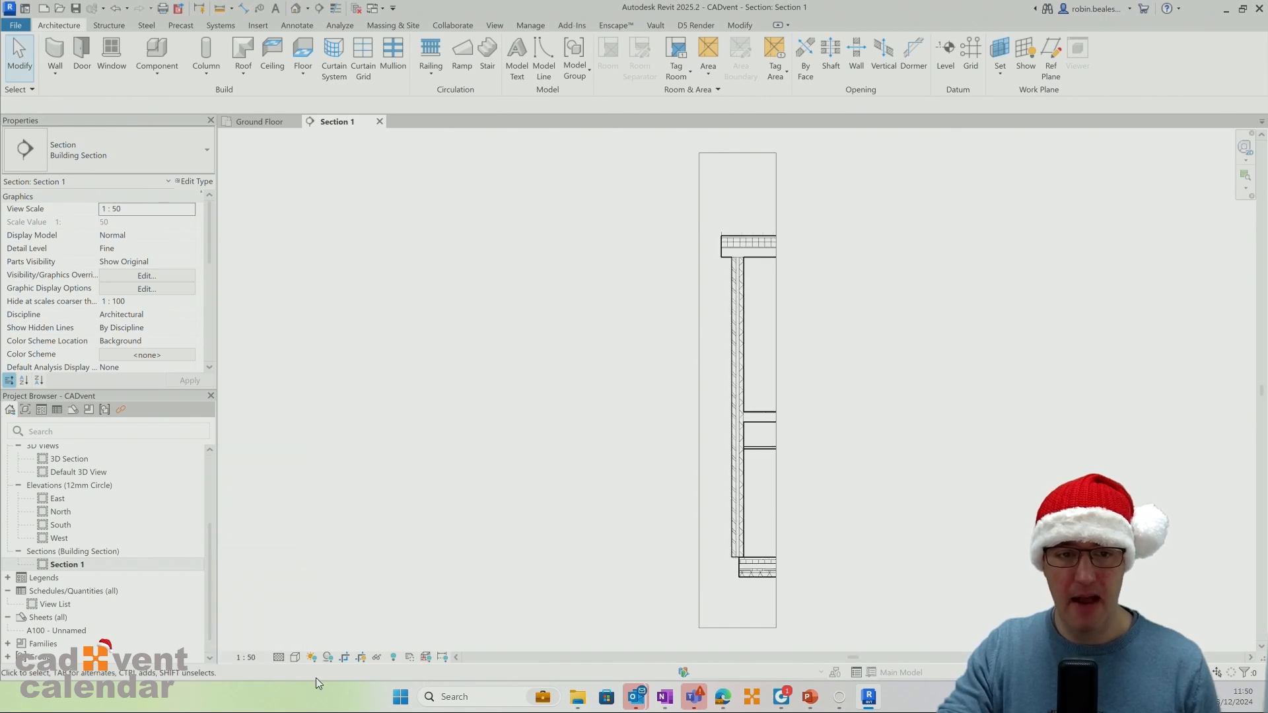
pyautogui.click(294, 657)
pyautogui.click(309, 605)
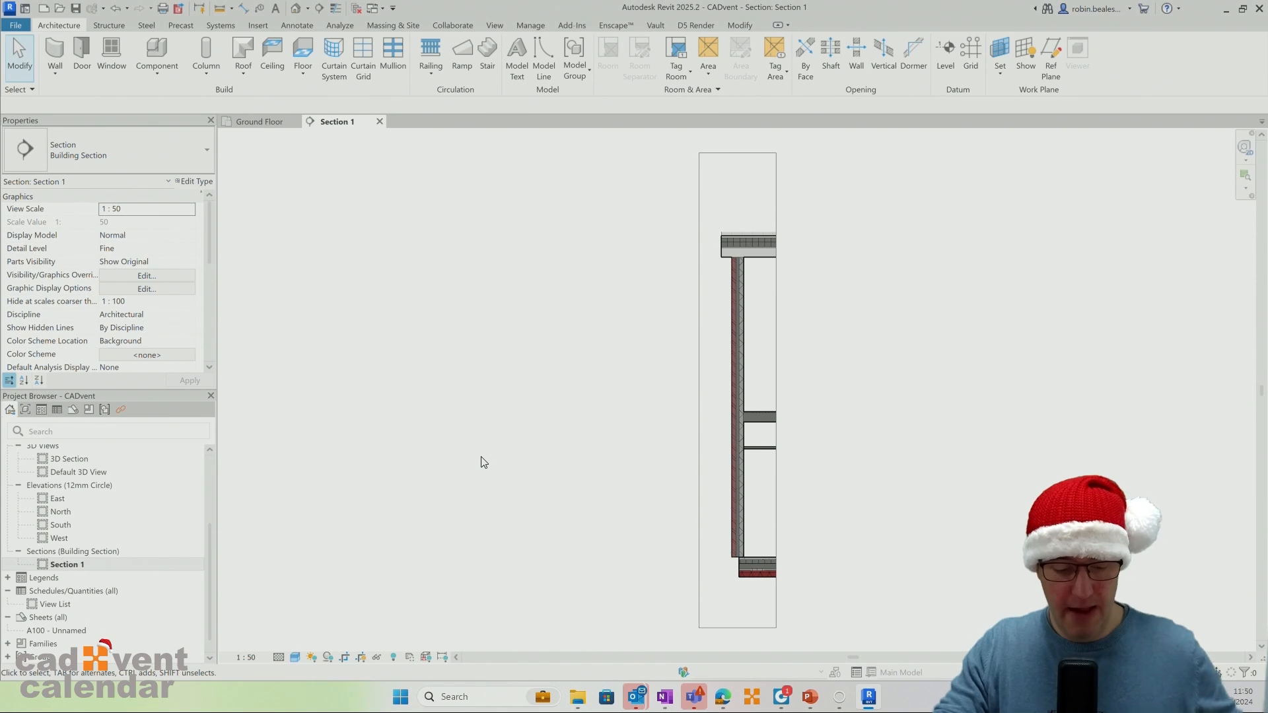
# Tile Section 1 and the Ground Floor plan side by side and bring the section into view.
pyautogui.press('w')
pyautogui.press('t')
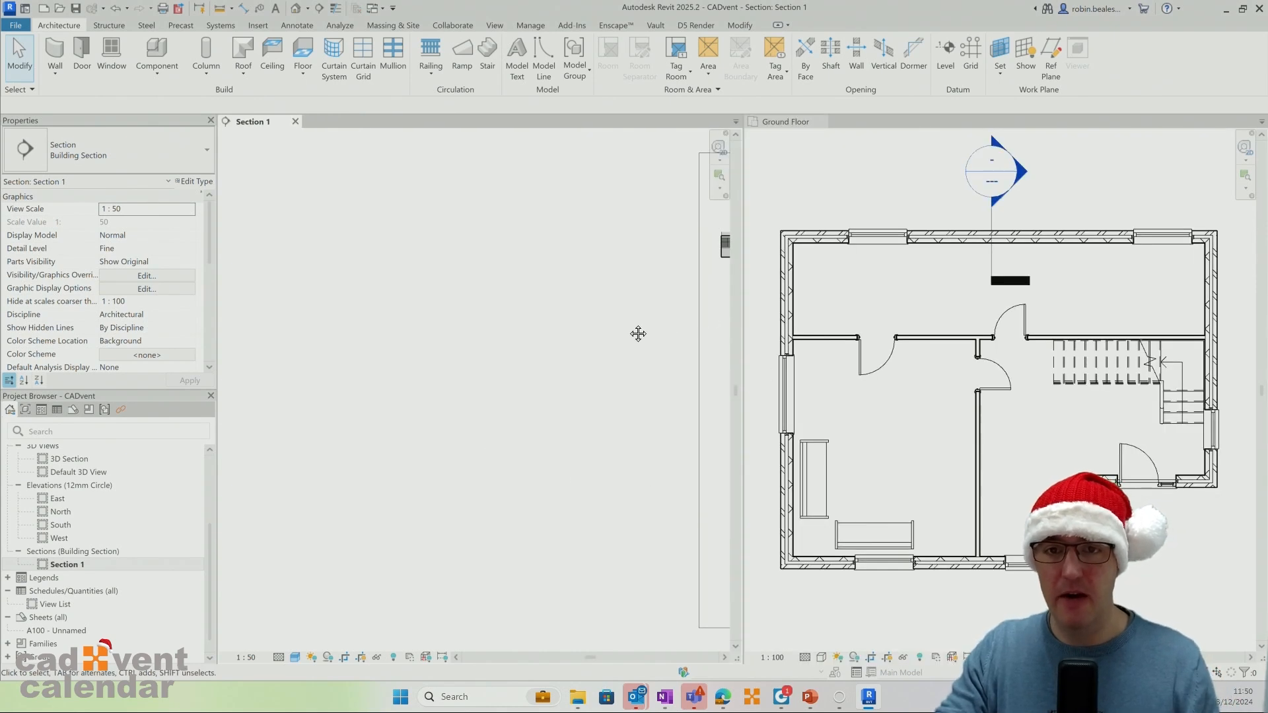
pyautogui.scroll(5, 512, 450)
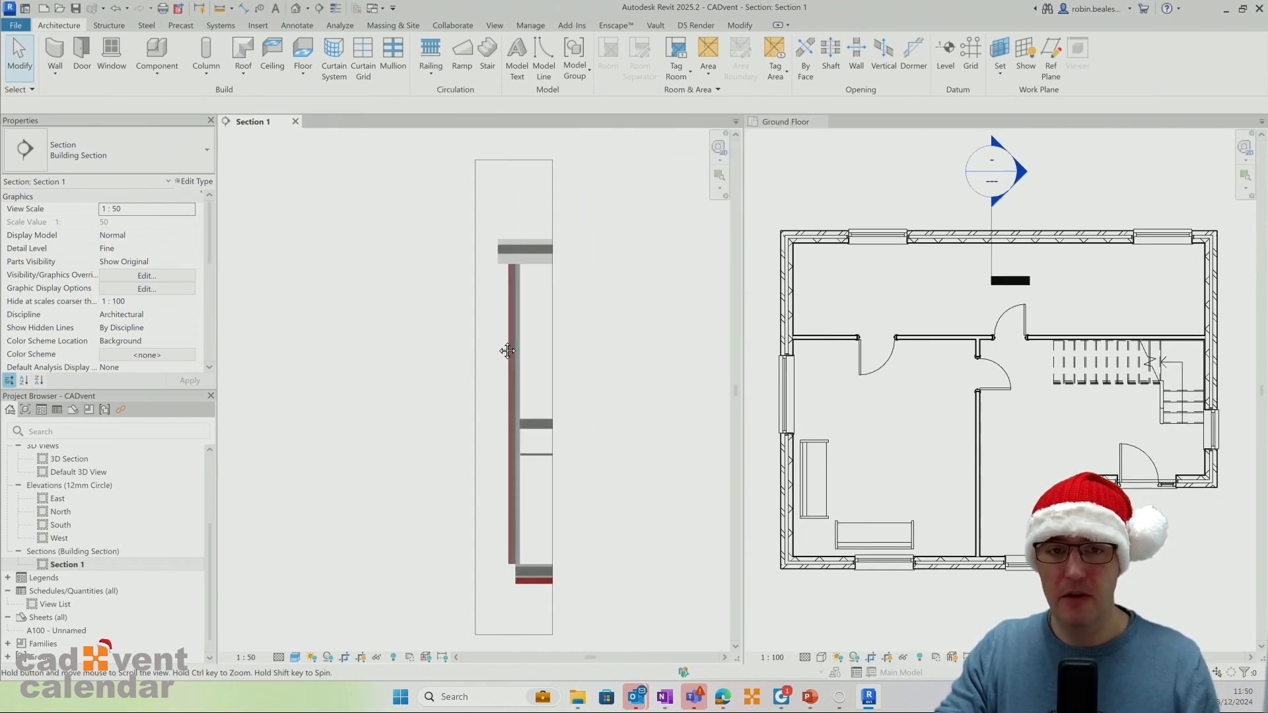
# Move the section line in the Ground Floor plan across the upper wall's left window and adjust its view depth.
pyautogui.click(990, 264)
pyautogui.keyDown('ctrl'); pyautogui.moveTo(991, 264); pyautogui.dragTo(868, 259); pyautogui.keyUp('ctrl')
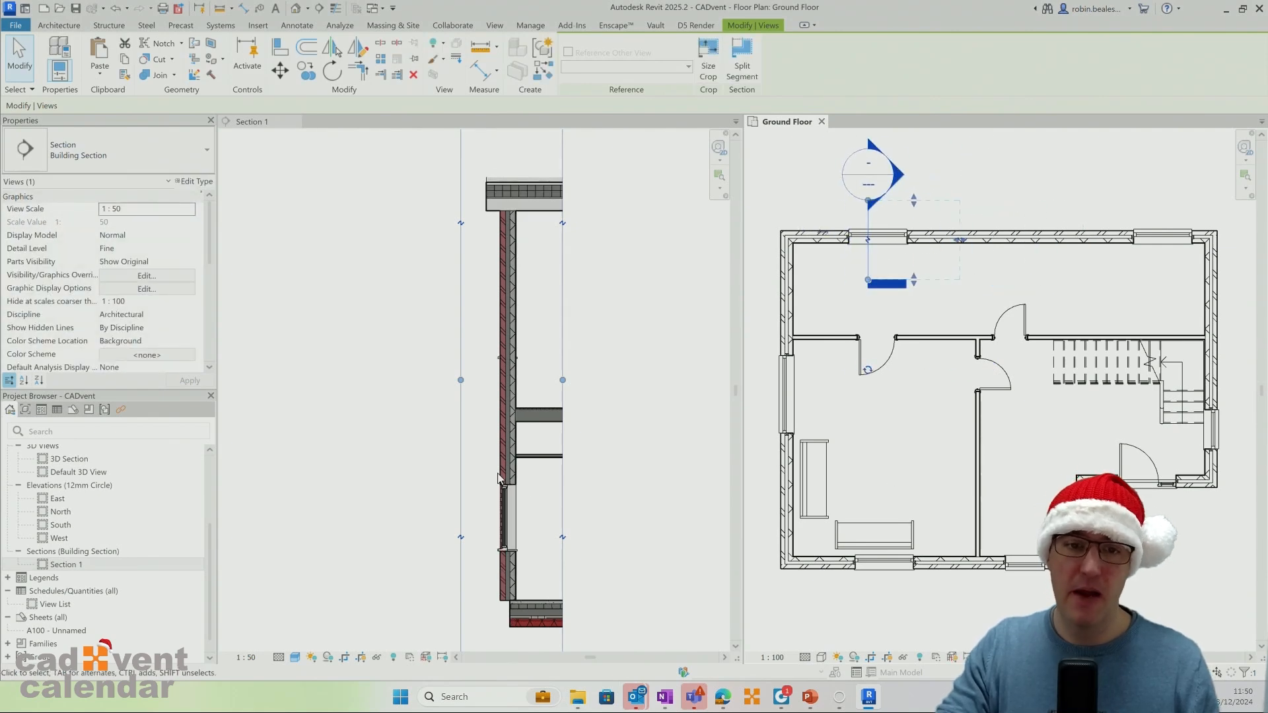
pyautogui.moveTo(961, 240); pyautogui.dragTo(890, 241)
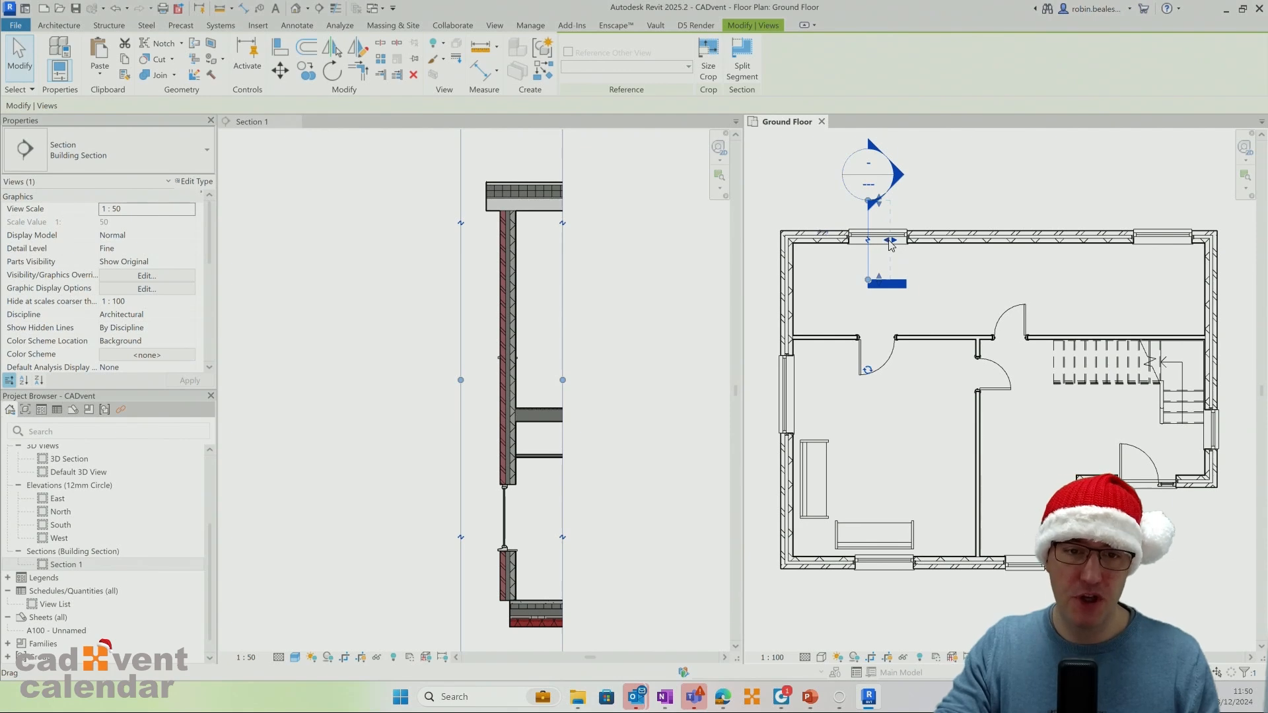
pyautogui.click(976, 280)
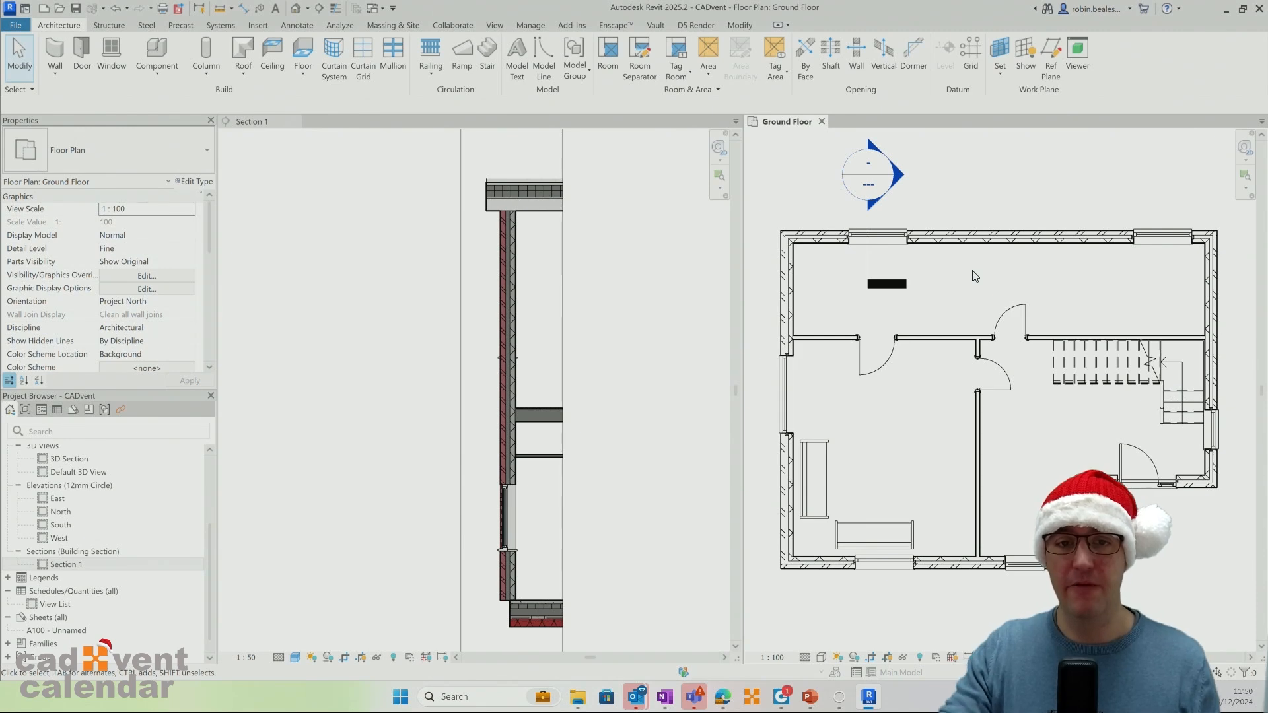
# Reduce the height of Section 1's crop region to the ground-floor window and the wall just above and below it.
pyautogui.scroll(5, 508, 447)
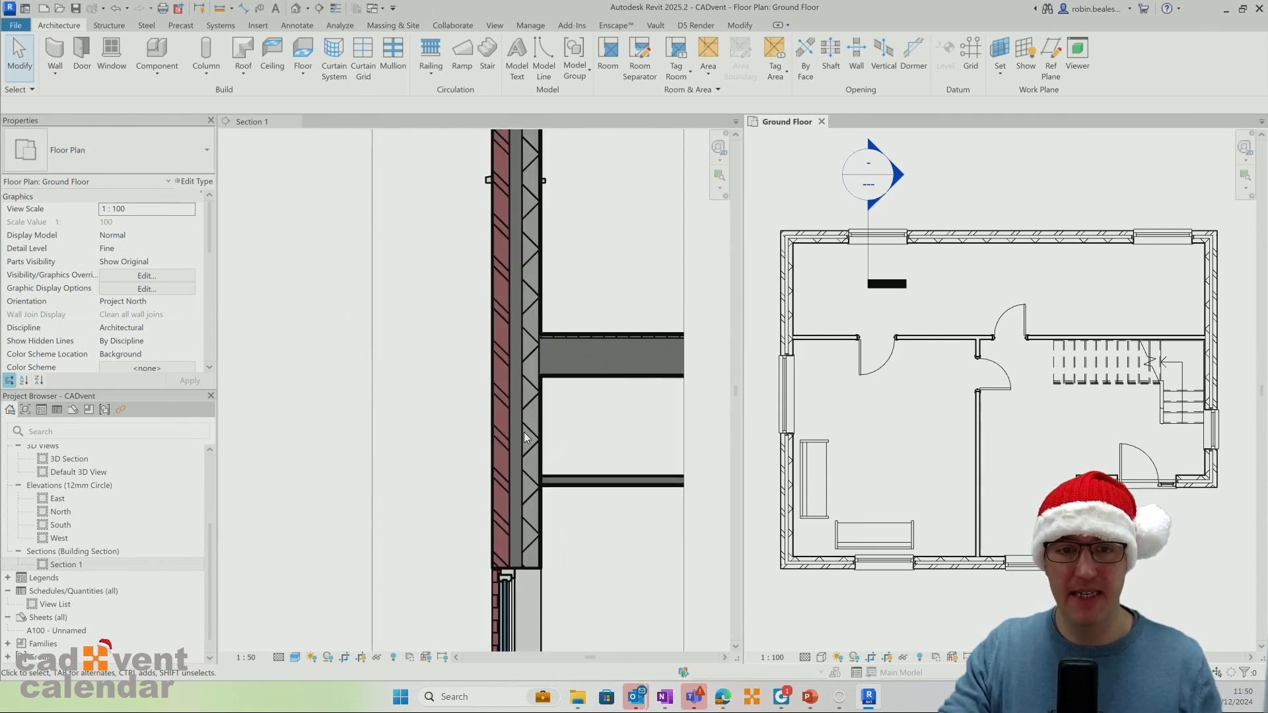
pyautogui.scroll(-5, 525, 409)
pyautogui.click(482, 322)
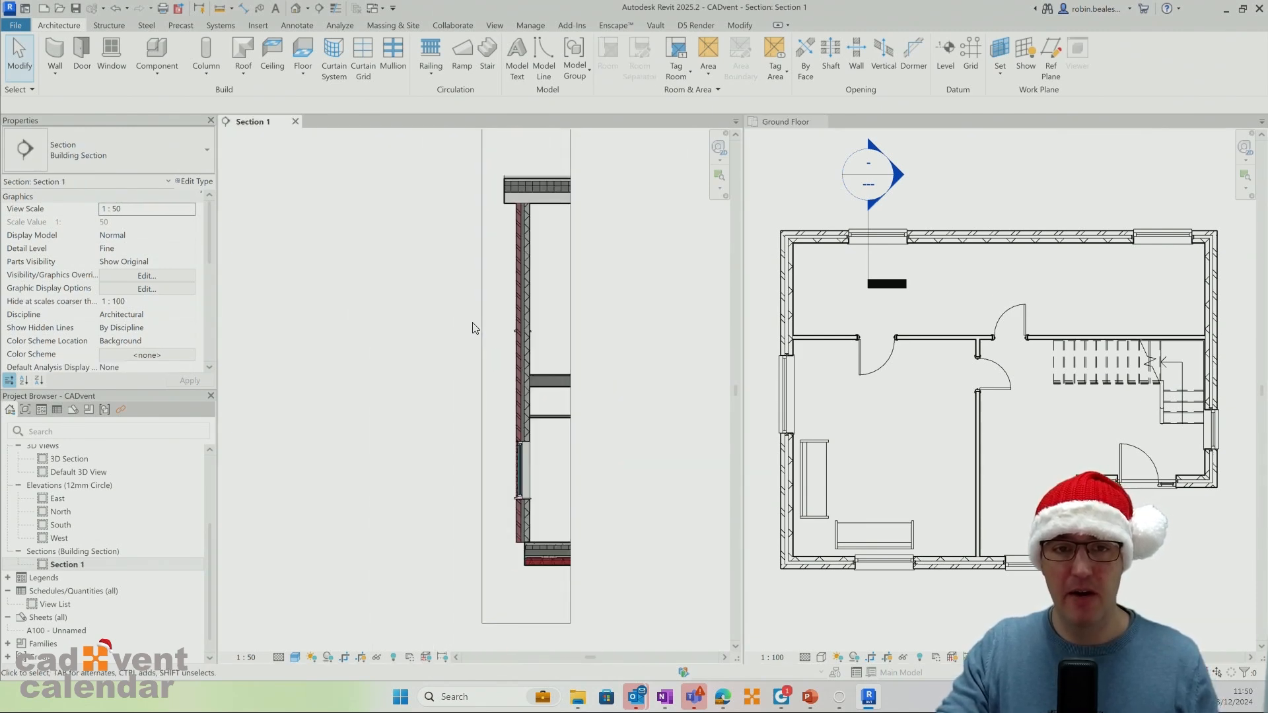
pyautogui.moveTo(467, 227); pyautogui.dragTo(441, 339, button='middle')
pyautogui.moveTo(500, 190); pyautogui.dragTo(507, 535)
pyautogui.moveTo(533, 580); pyautogui.dragTo(501, 484, button='middle')
pyautogui.moveTo(468, 608); pyautogui.dragTo(468, 515)
pyautogui.click(578, 486)
pyautogui.scroll(5, 470, 449)
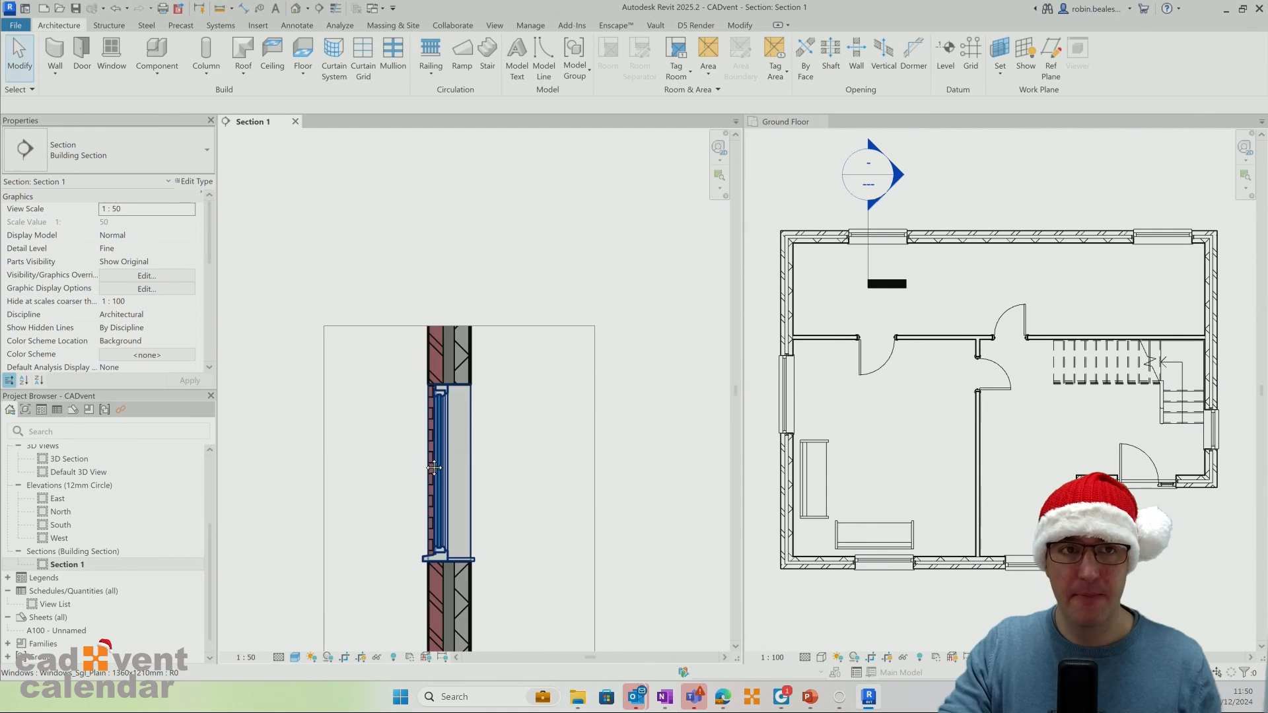
# Add an aligned dimension for the window opening's height in Section 1, placed on the inner side of the wall.
pyautogui.click(244, 8)
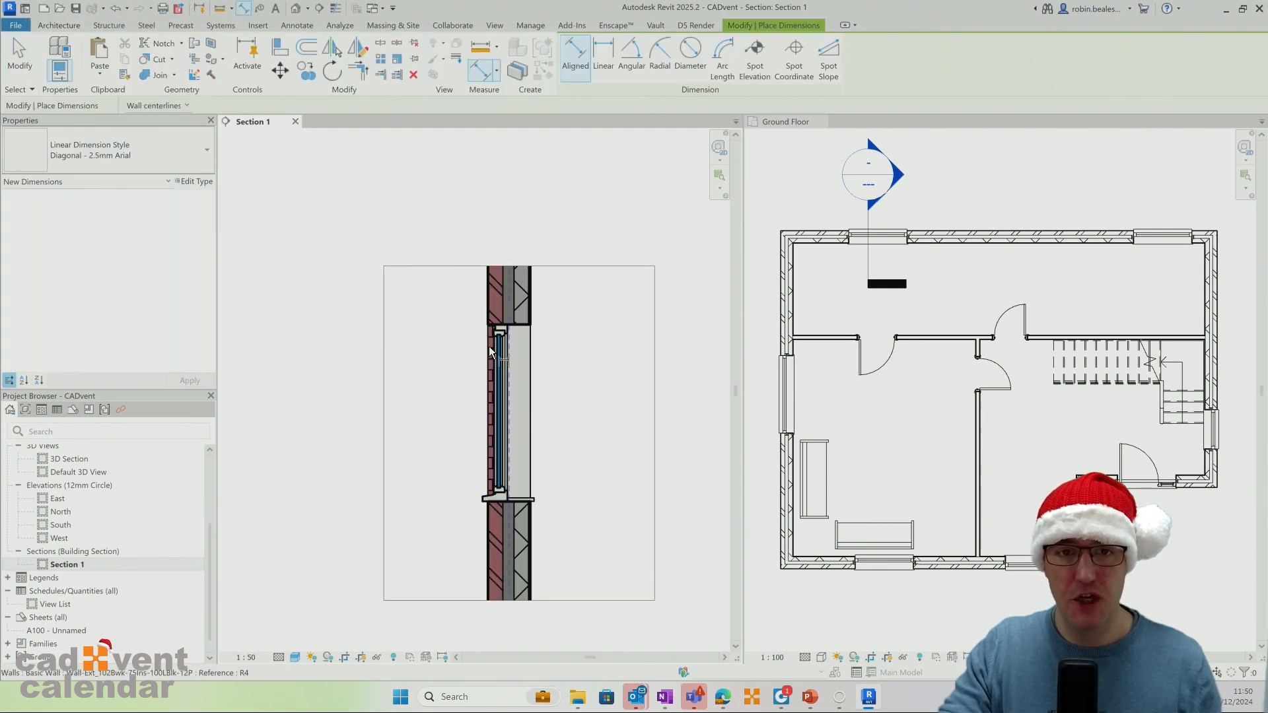
pyautogui.click(518, 323)
pyautogui.click(523, 500)
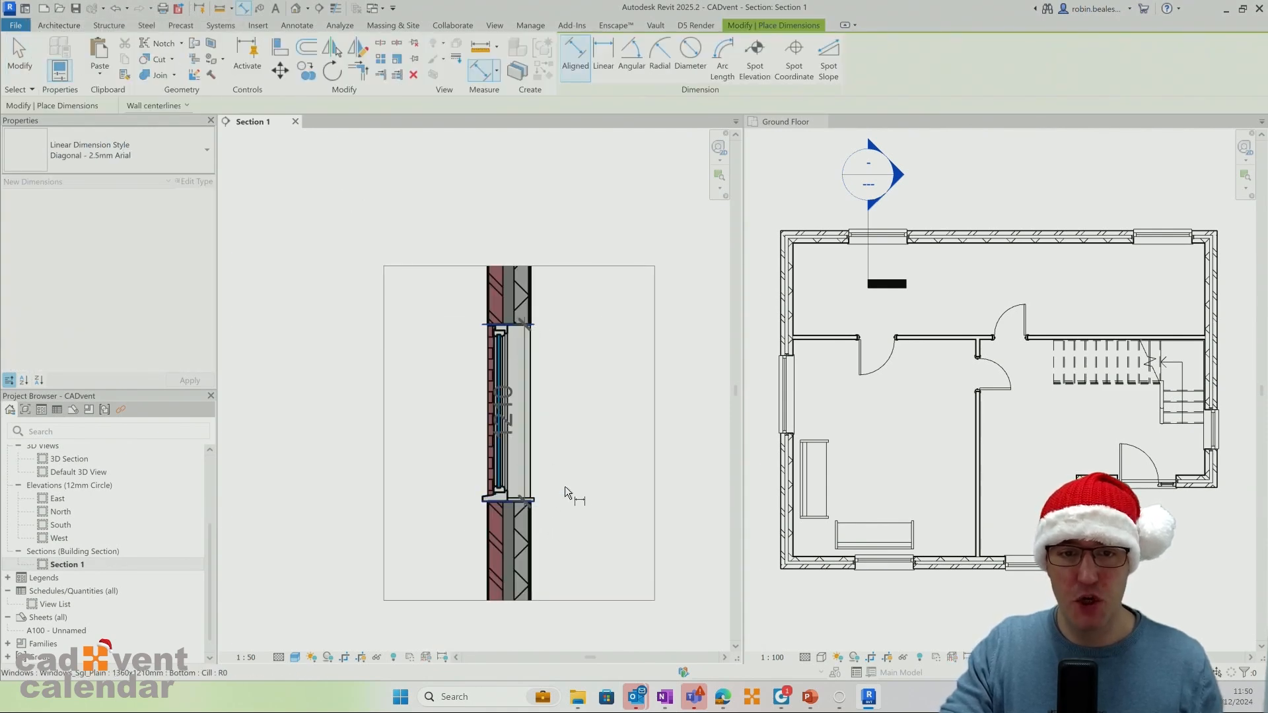
pyautogui.click(612, 474)
pyautogui.rightClick(639, 357)
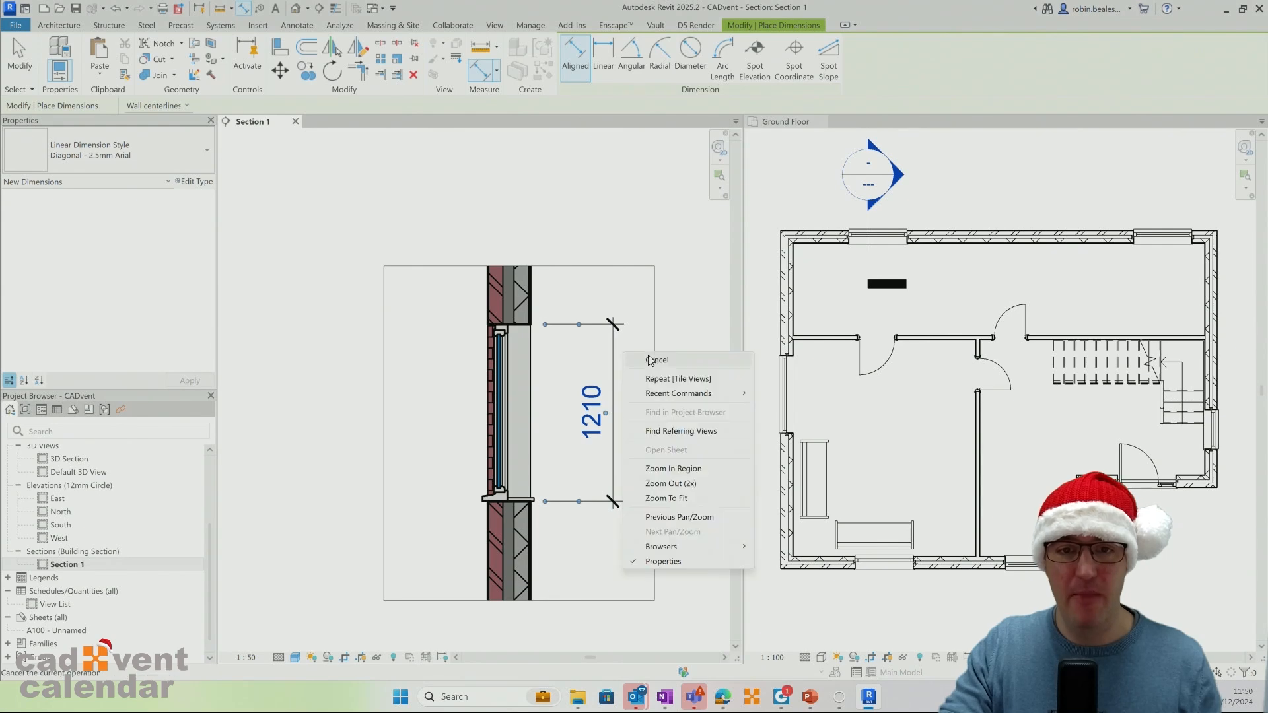
pyautogui.click(650, 363)
pyautogui.scroll(-1, 638, 390)
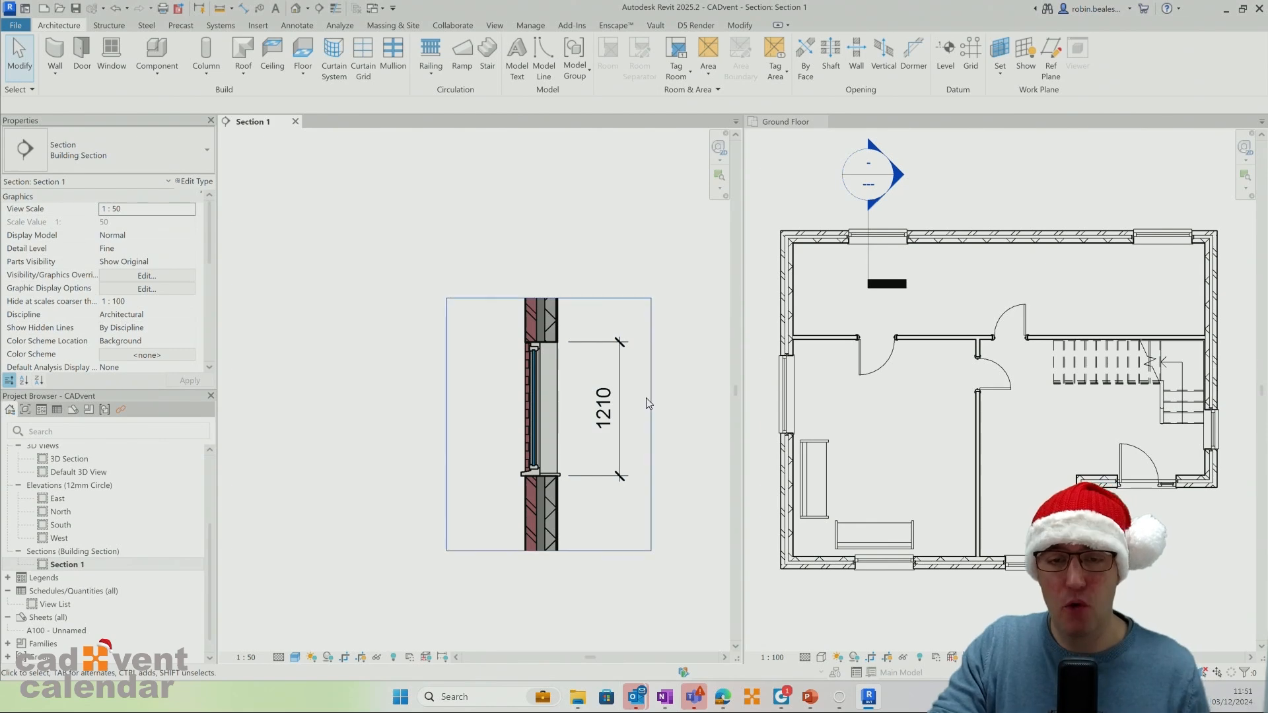
pyautogui.moveTo(653, 406); pyautogui.dragTo(600, 407, button='middle')
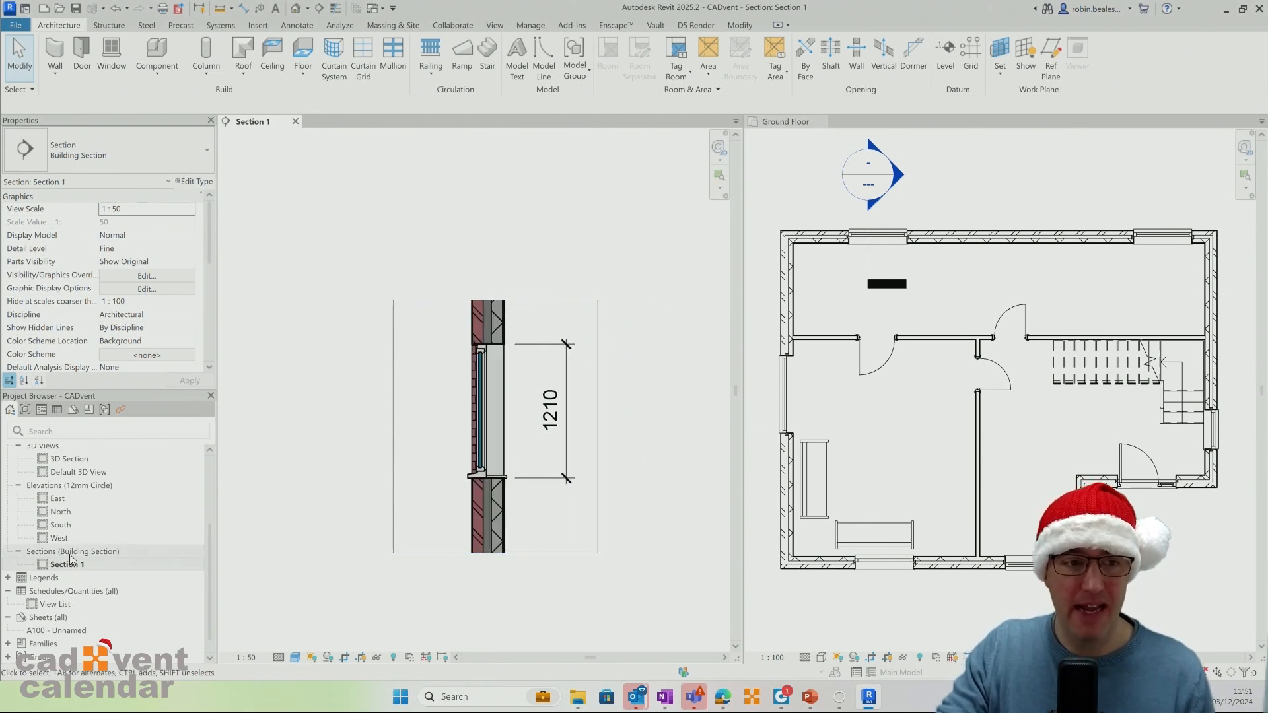
# Duplicate the Ground Floor Construction plan together with its detailing.
pyautogui.scroll(3, 99, 522)
pyautogui.rightClick(78, 491)
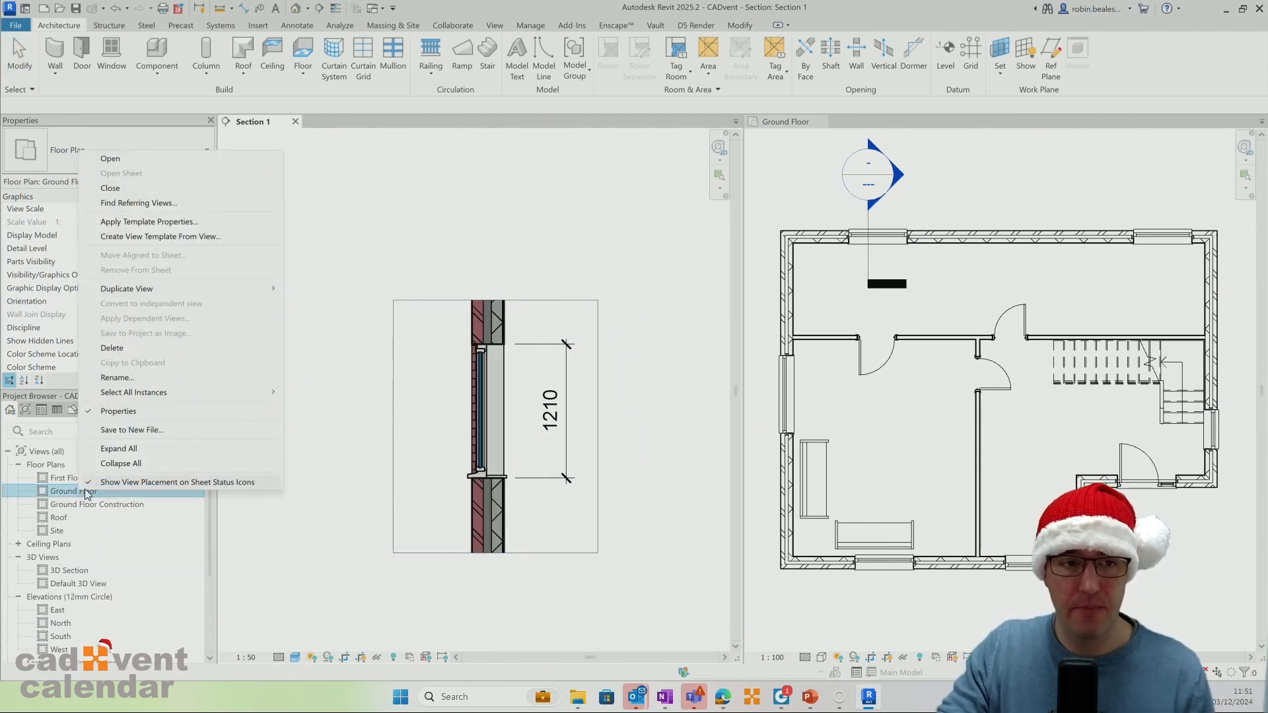
pyautogui.click(79, 505)
pyautogui.click(102, 505)
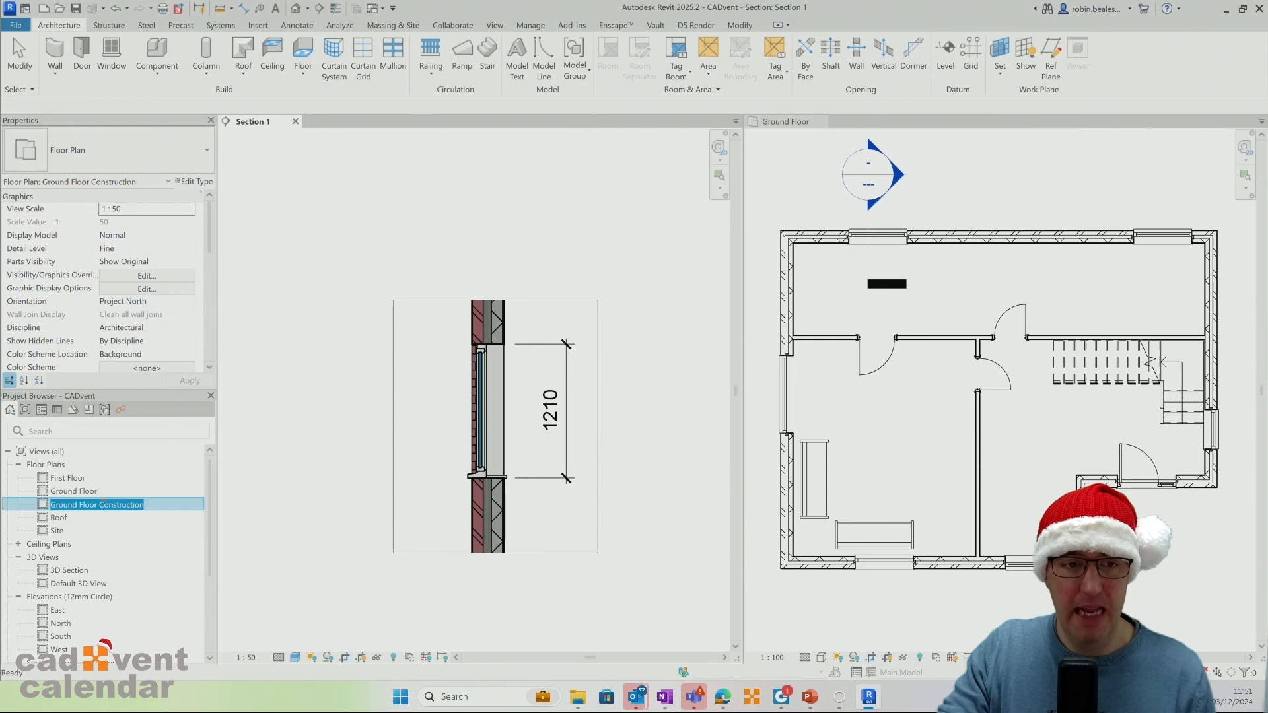
pyautogui.rightClick(144, 506)
pyautogui.moveTo(220, 304)
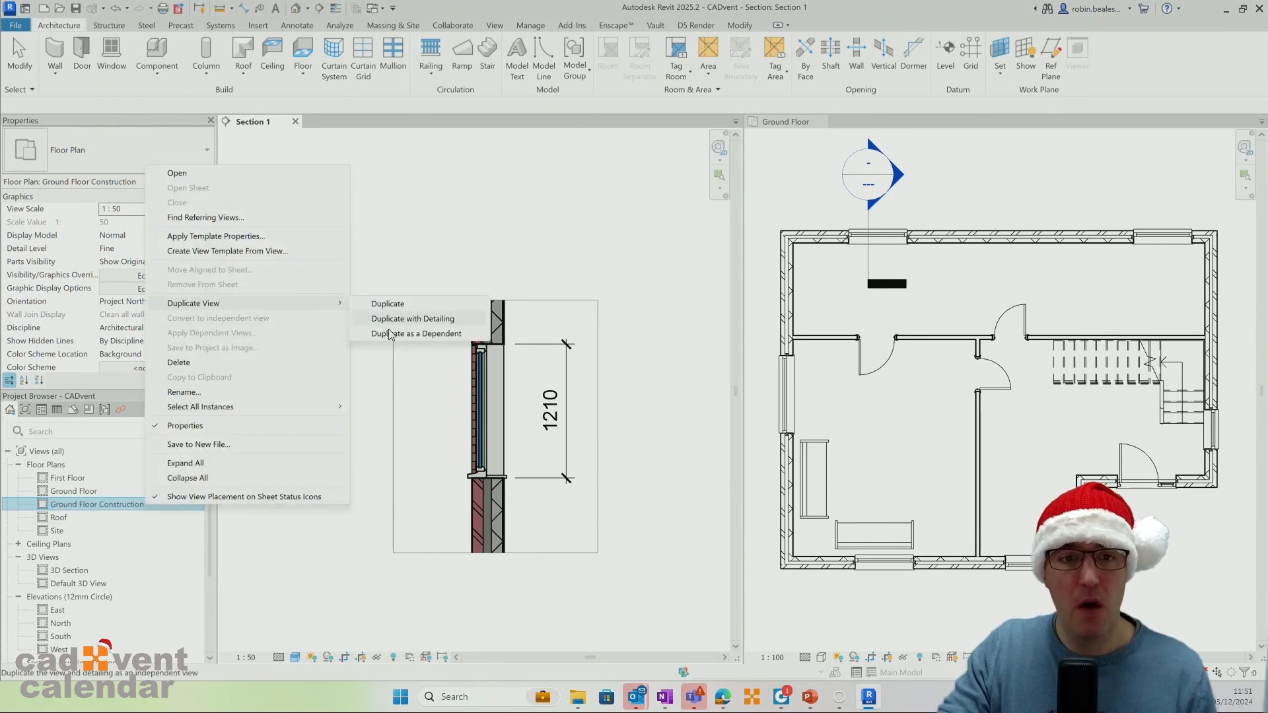
pyautogui.click(407, 319)
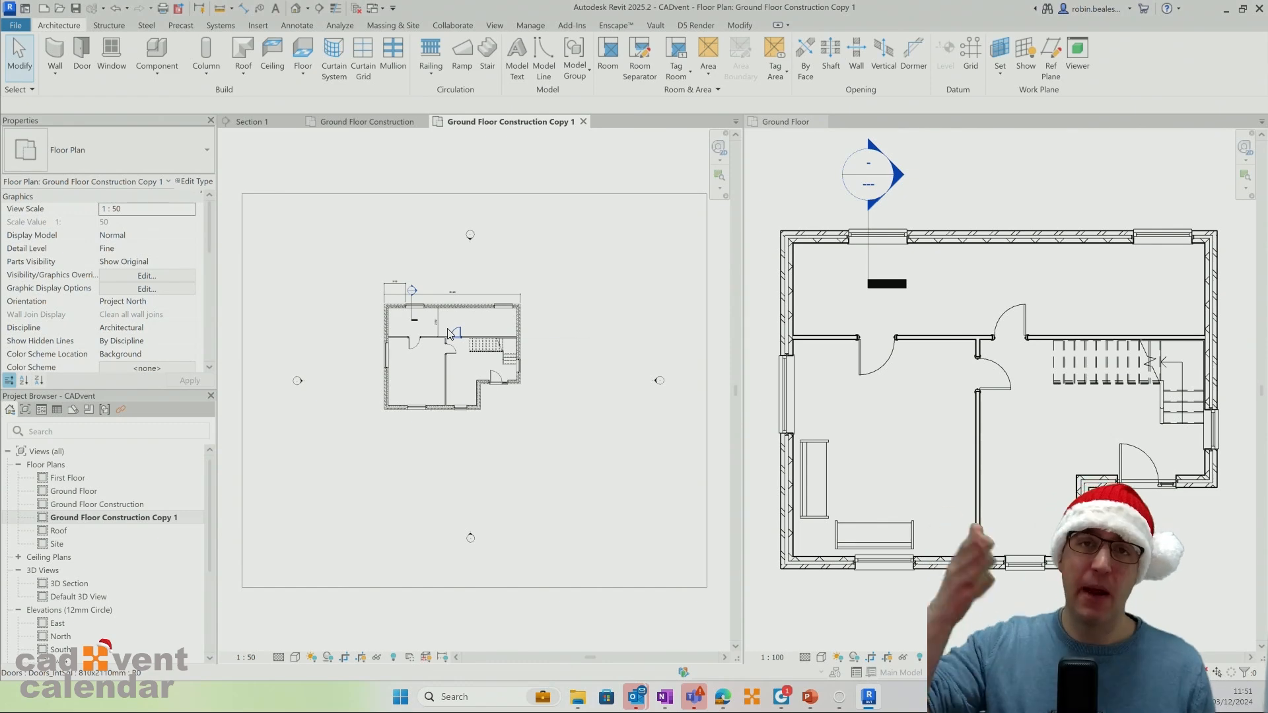
pyautogui.moveTo(341, 248); pyautogui.dragTo(569, 440)
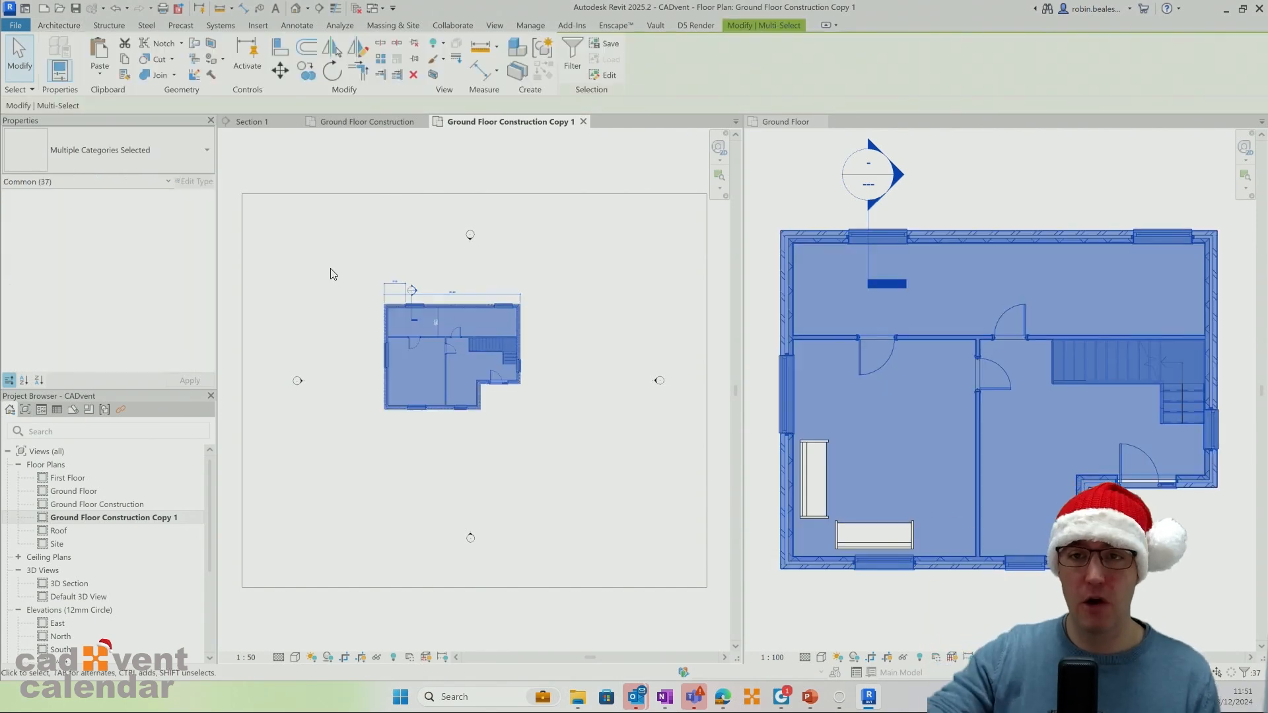
pyautogui.click(661, 285)
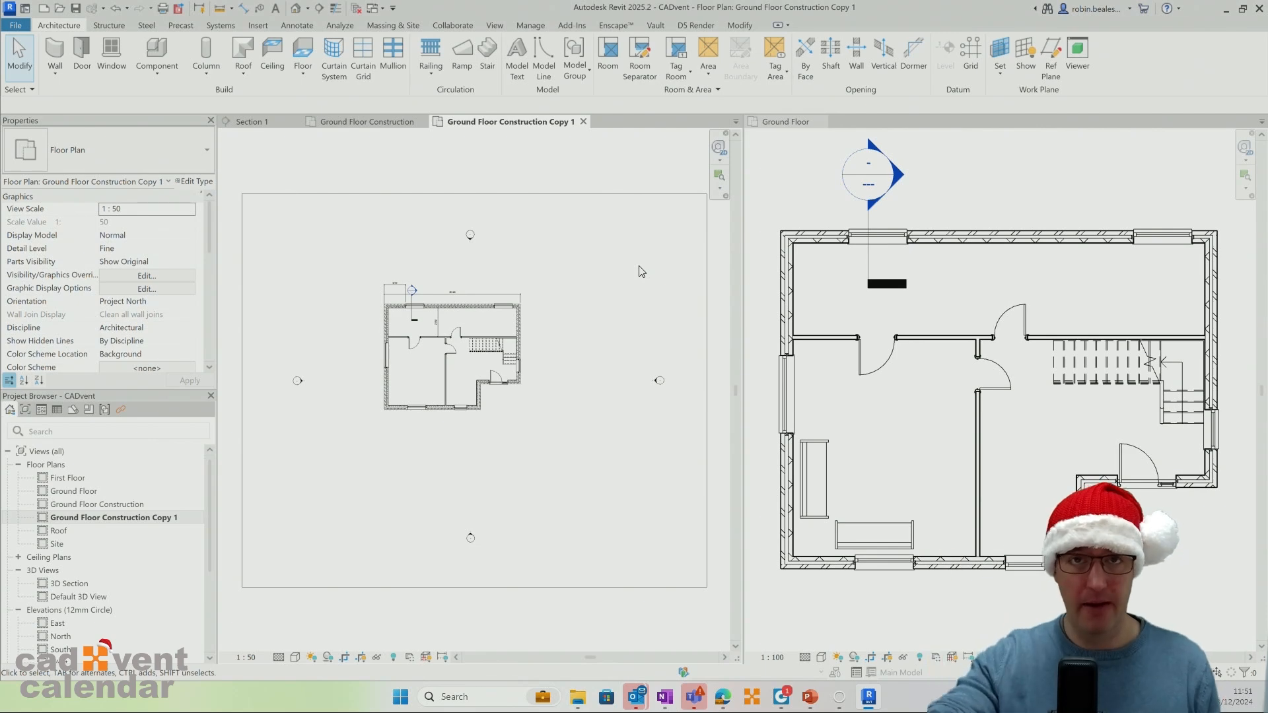
pyautogui.scroll(4, 423, 291)
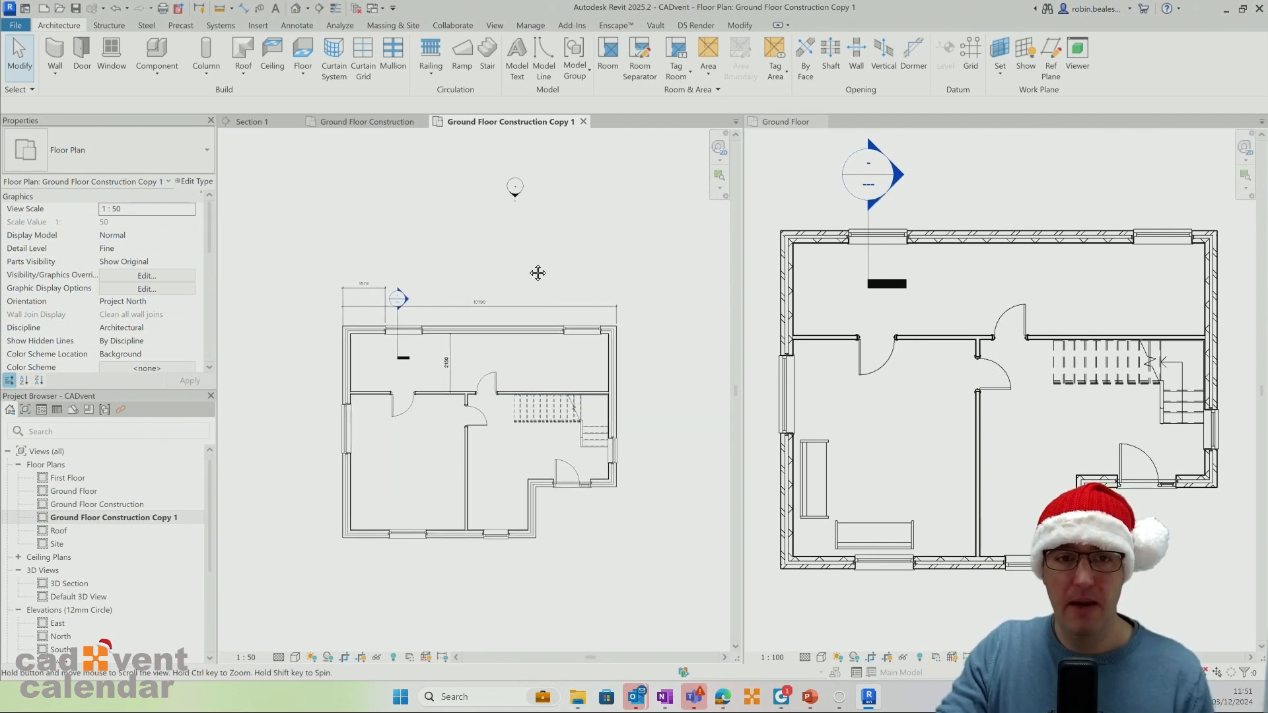
# Rename the duplicated construction plan as Ground Floor Room Layout.
pyautogui.rightClick(149, 523)
pyautogui.click(200, 402)
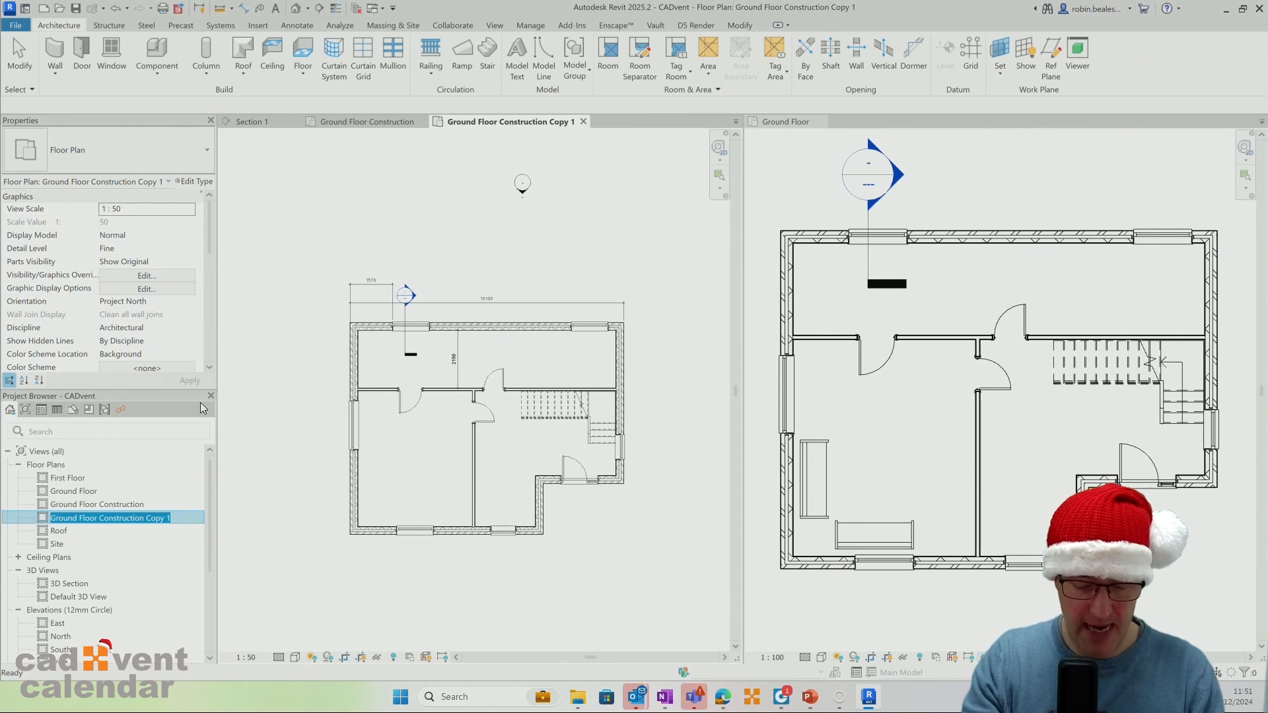
pyautogui.write('Ground Fl')
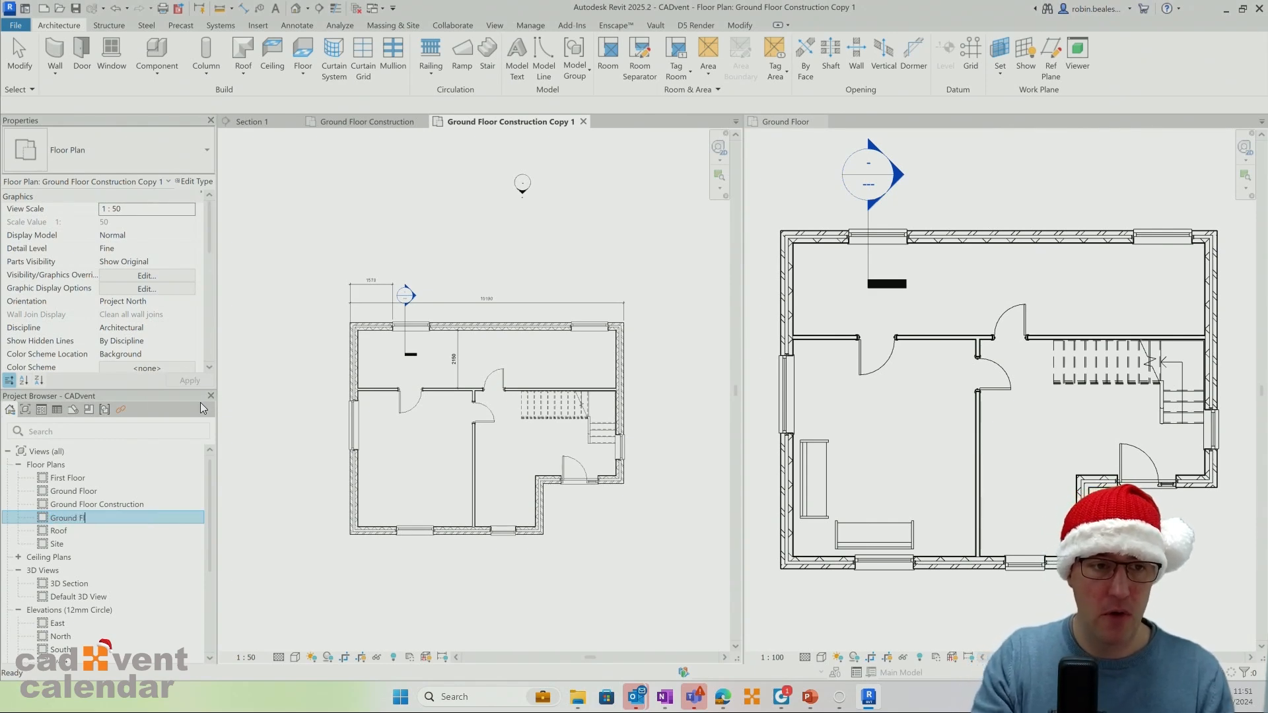
pyautogui.write('oor Room Layo')
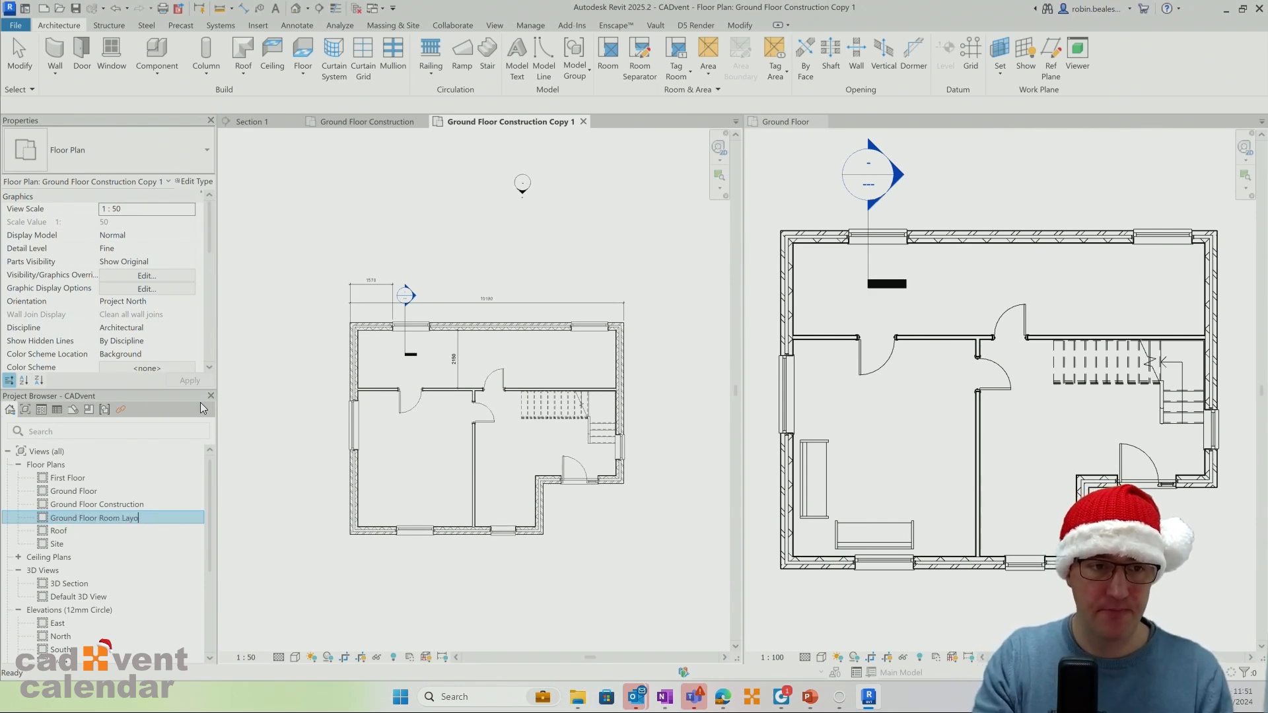
pyautogui.write('ut')
pyautogui.press('Return')
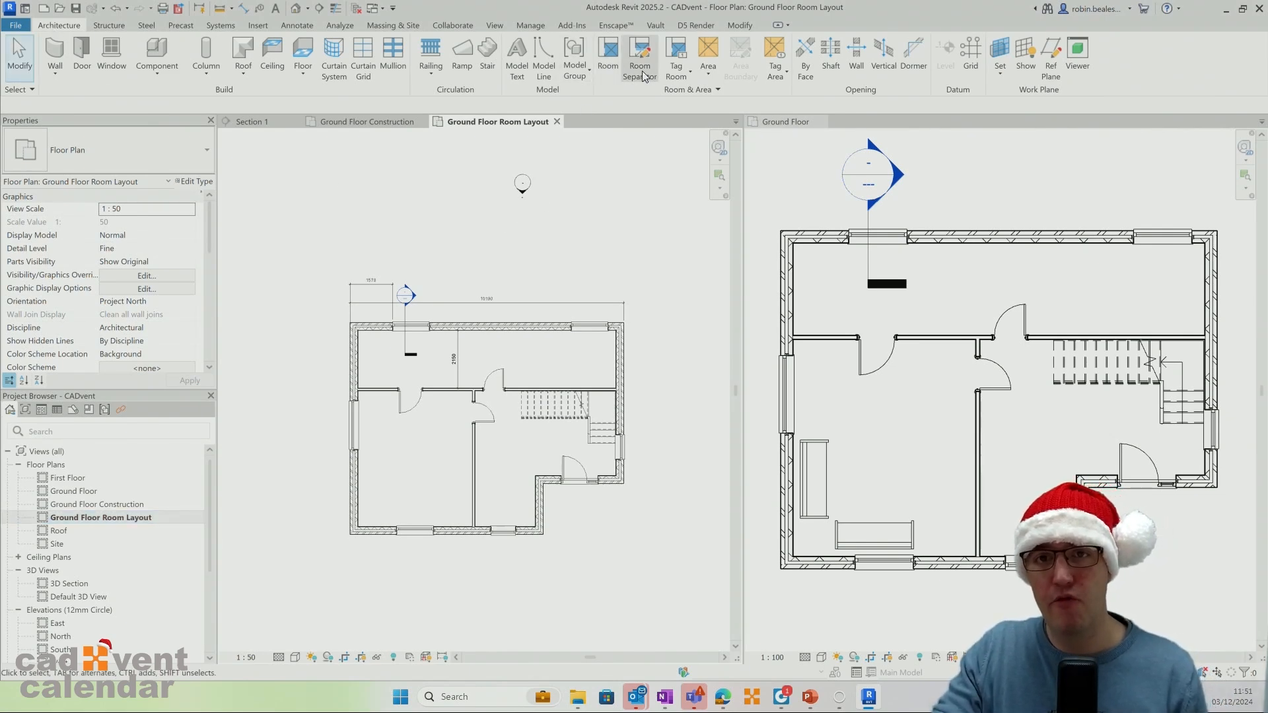
# Place tagged rooms in the three enclosed spaces of the Ground Floor Room Layout plan.
pyautogui.click(608, 55)
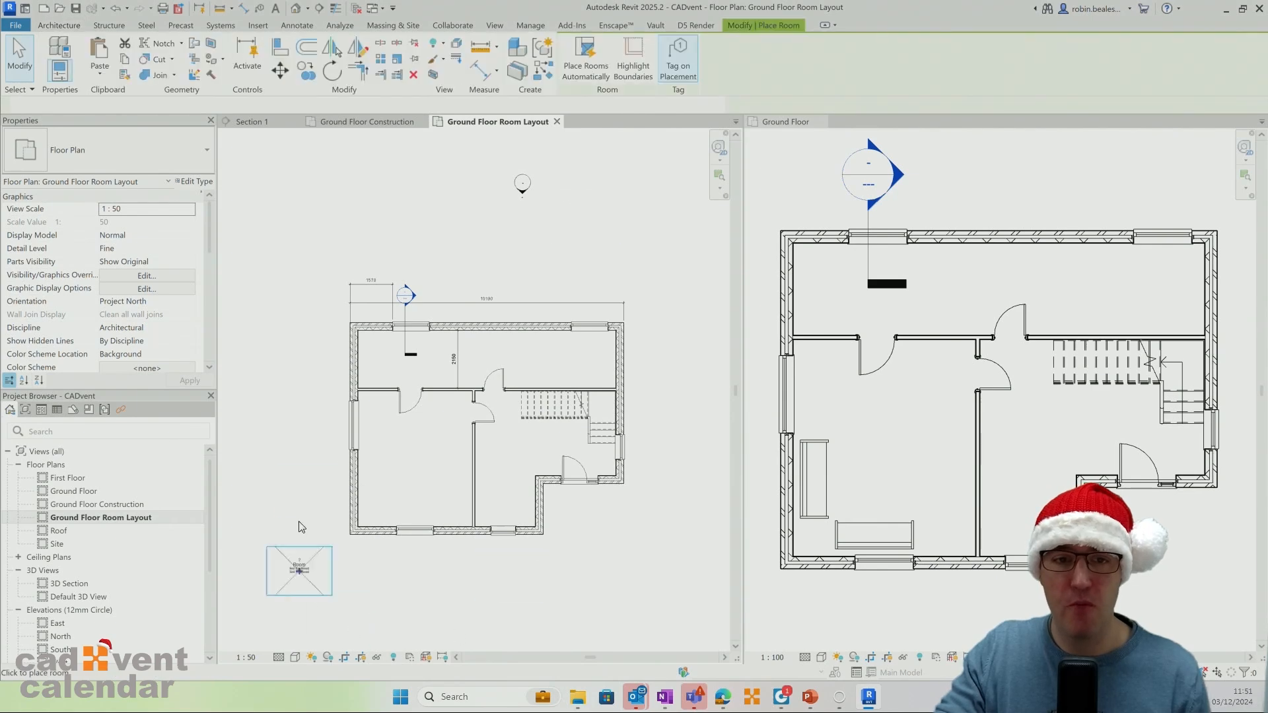
pyautogui.click(421, 463)
pyautogui.click(523, 455)
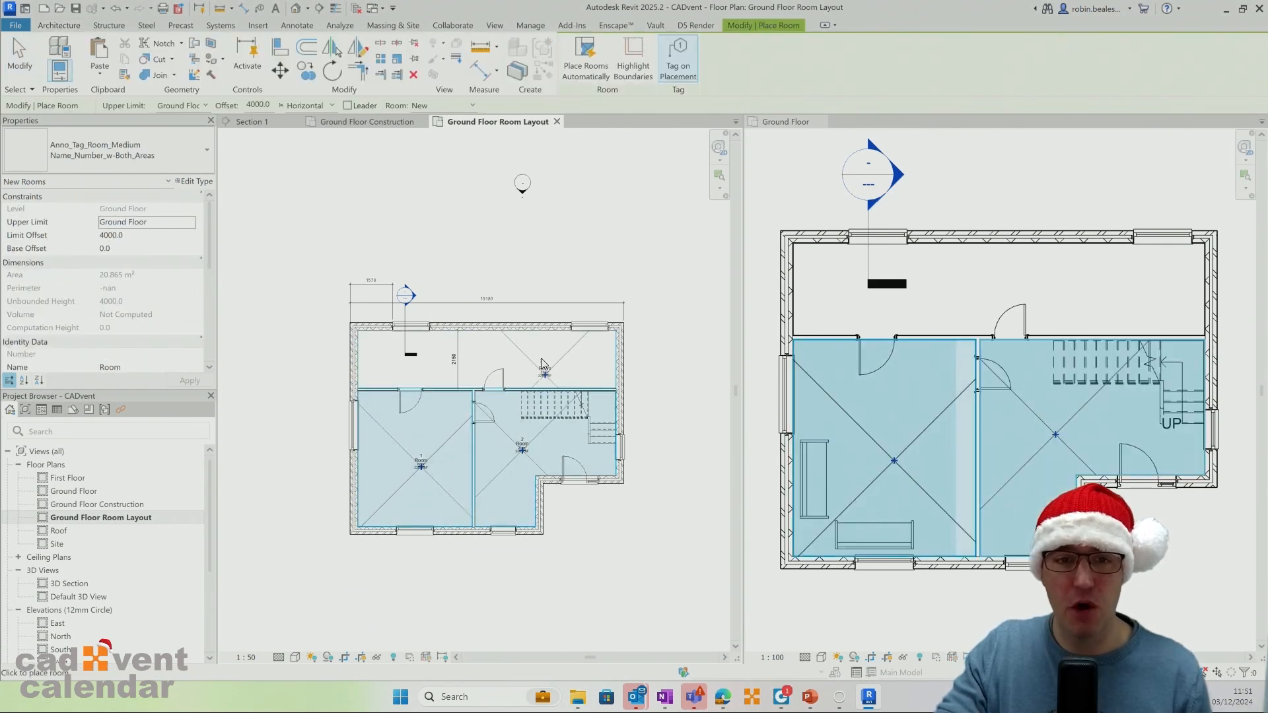
pyautogui.click(536, 357)
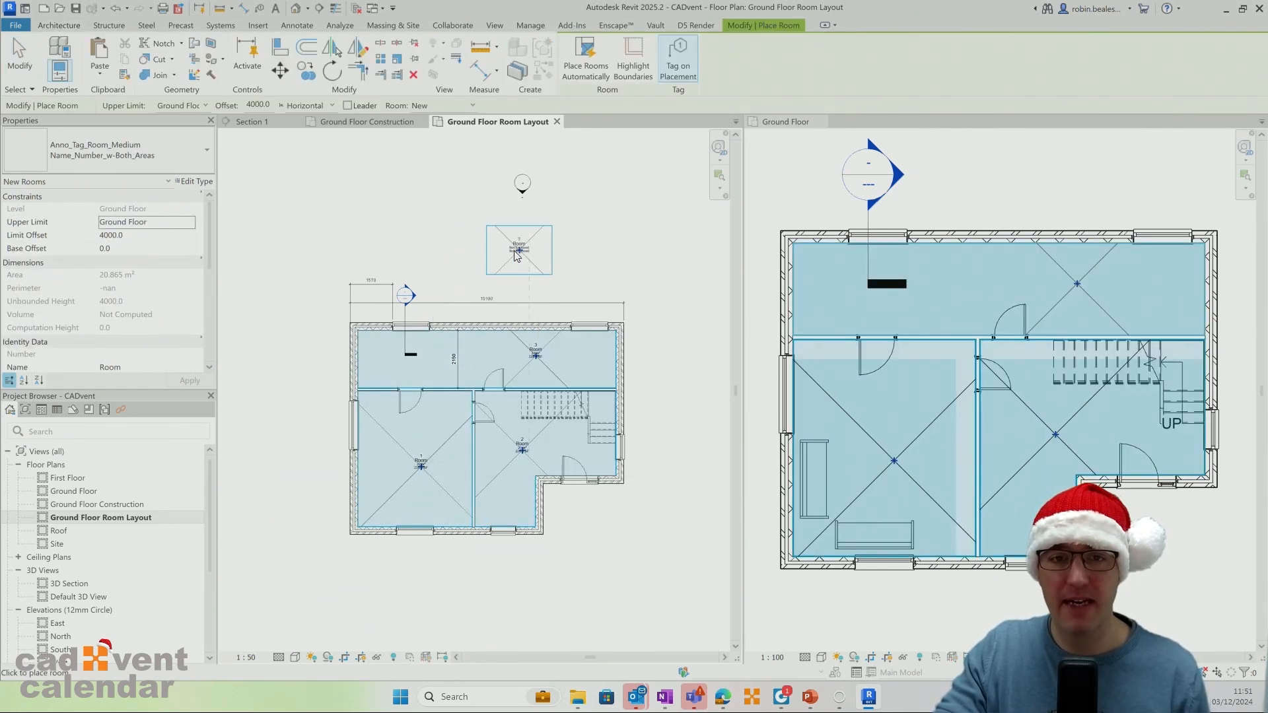
pyautogui.rightClick(522, 251)
pyautogui.click(539, 252)
# Examine the number, name and area fields of the room tag in the plan's lower-left room.
pyautogui.scroll(2, 516, 266)
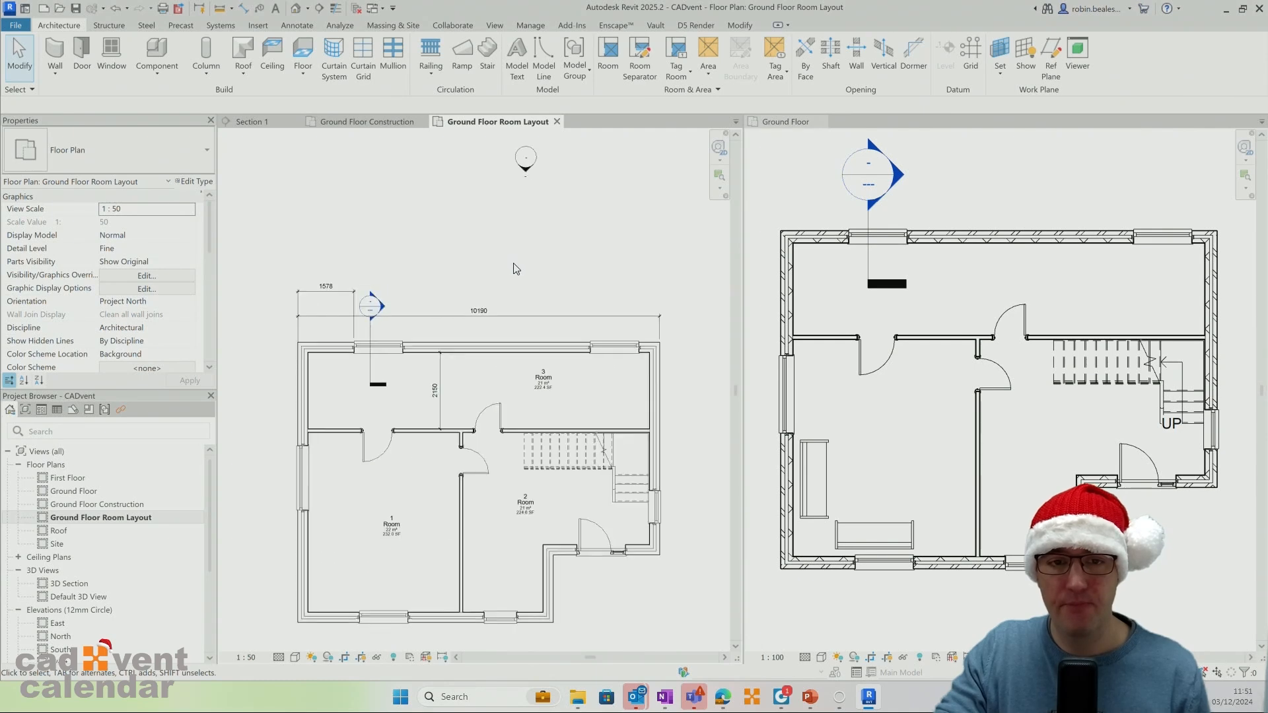
pyautogui.scroll(1, 529, 269)
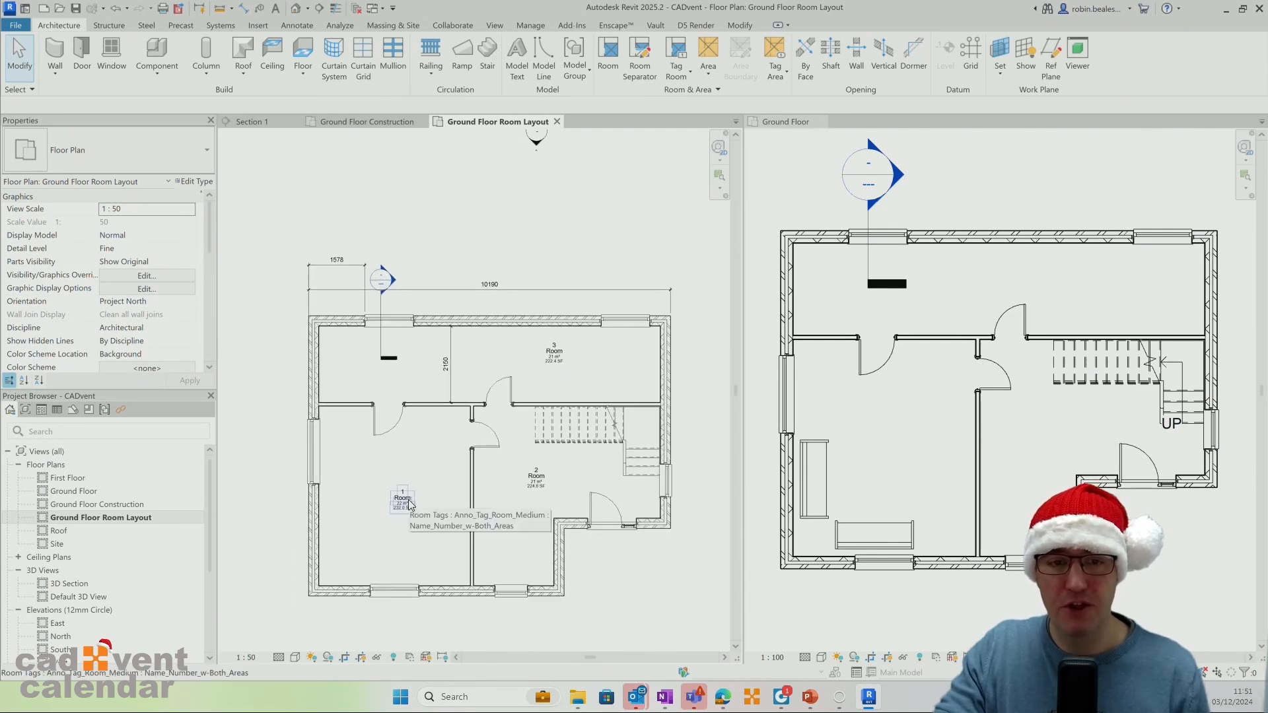
pyautogui.doubleClick(402, 493)
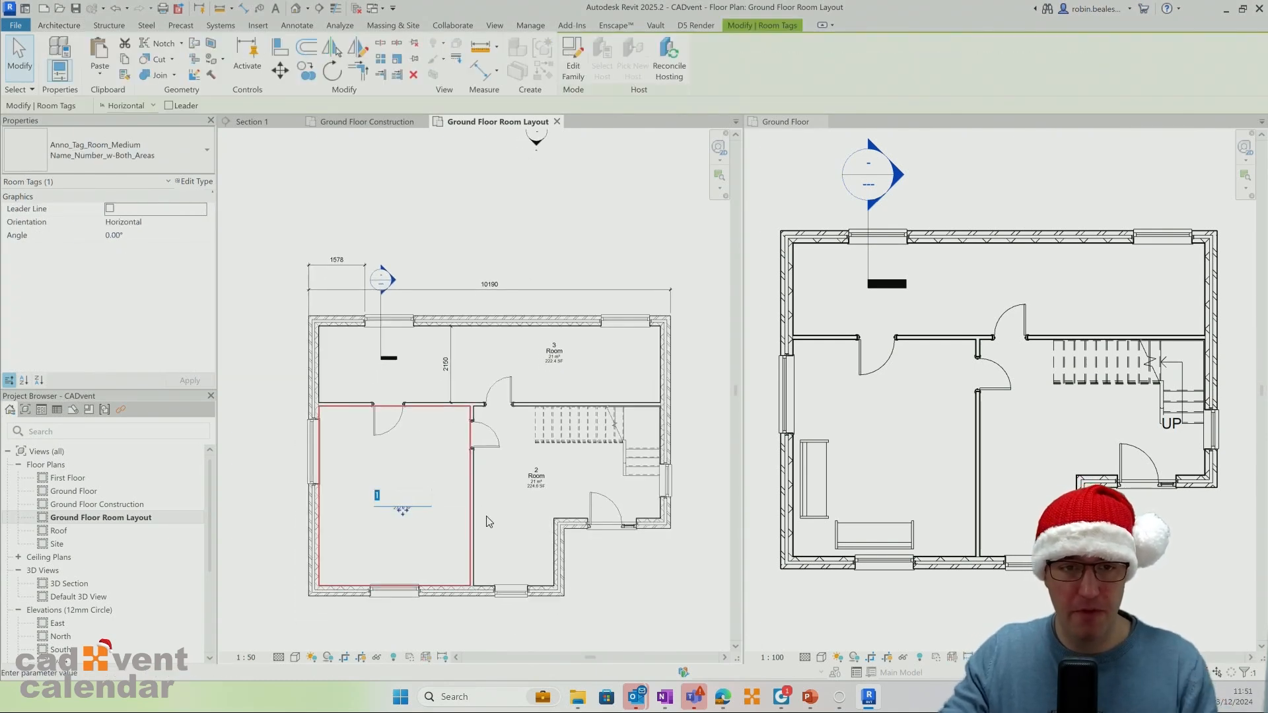
pyautogui.click(405, 506)
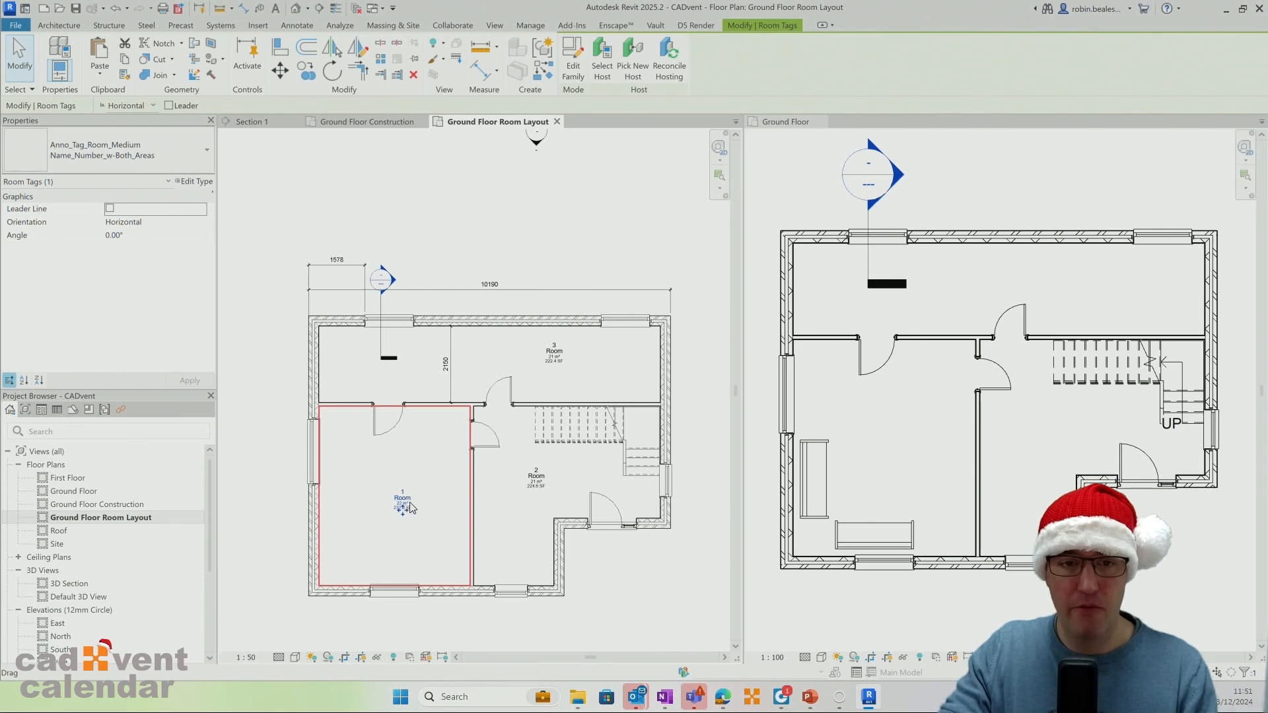
pyautogui.scroll(2, 410, 508)
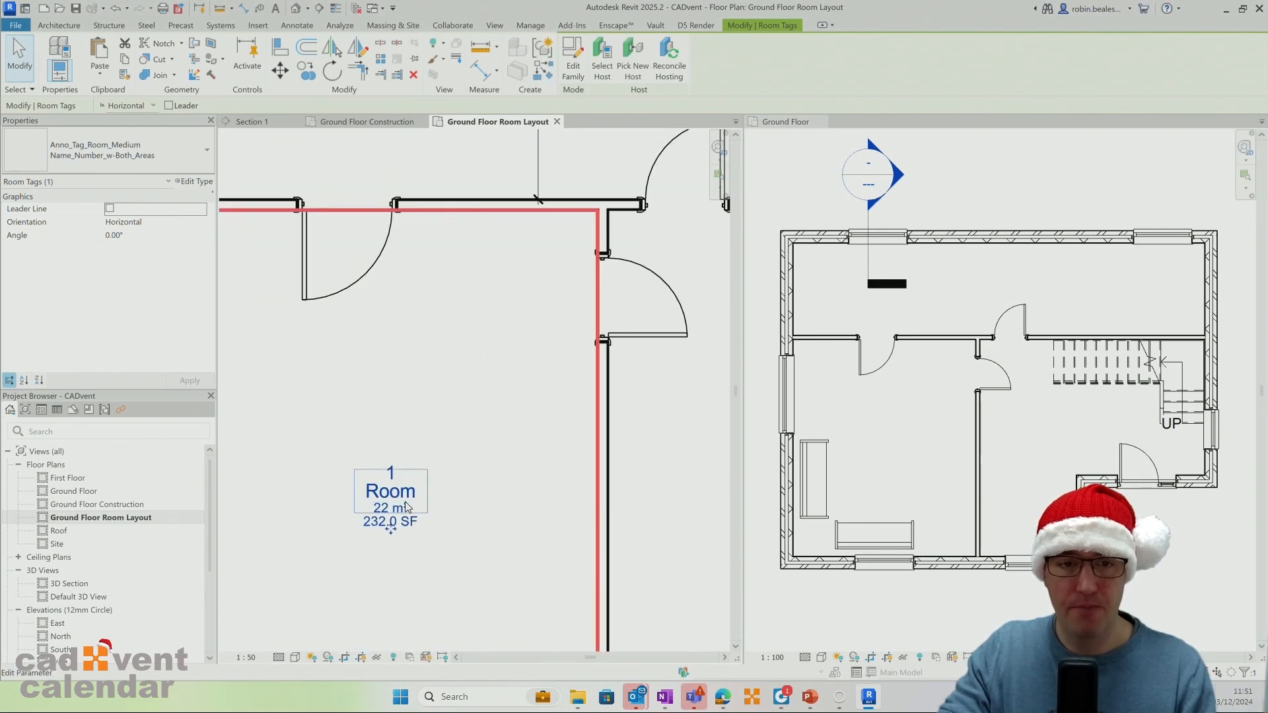
pyautogui.scroll(-3, 407, 507)
pyautogui.press('Escape')
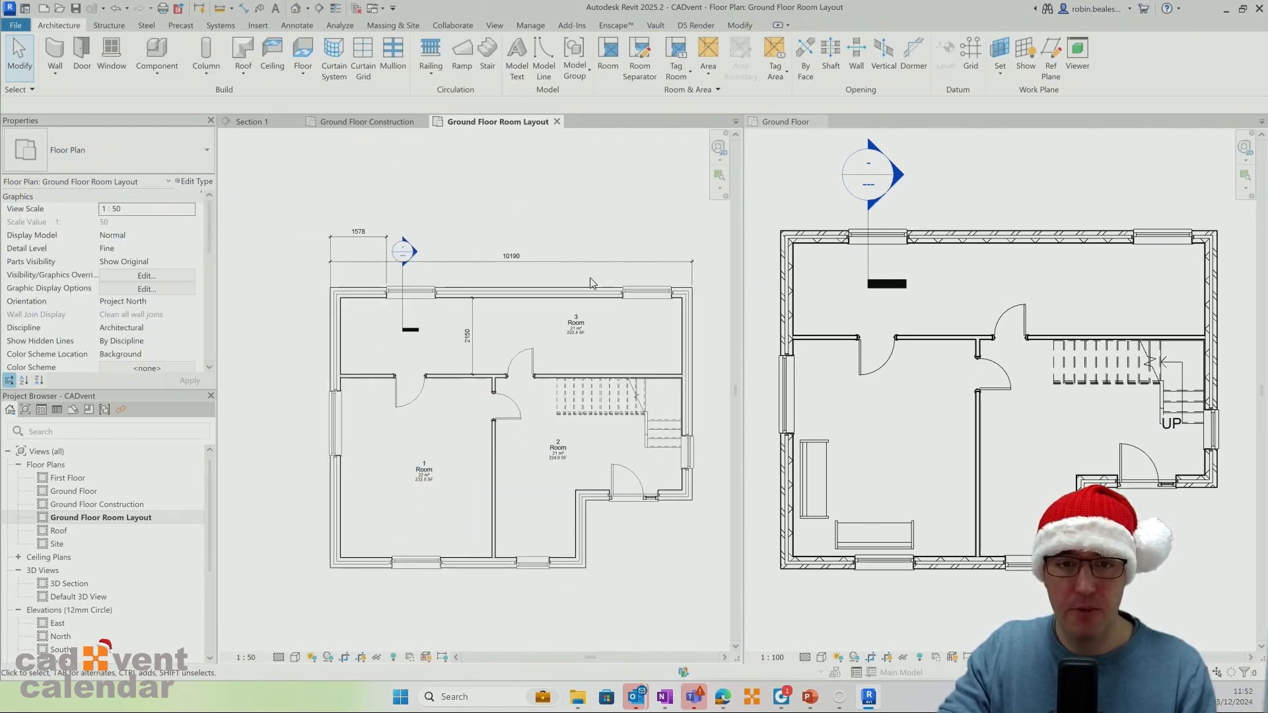
# Apply the By Room Number color scheme of the Rooms category to the Ground Floor Room Layout plan.
pyautogui.scroll(-2, 626, 424)
pyautogui.moveTo(415, 246); pyautogui.dragTo(284, 224, button='middle')
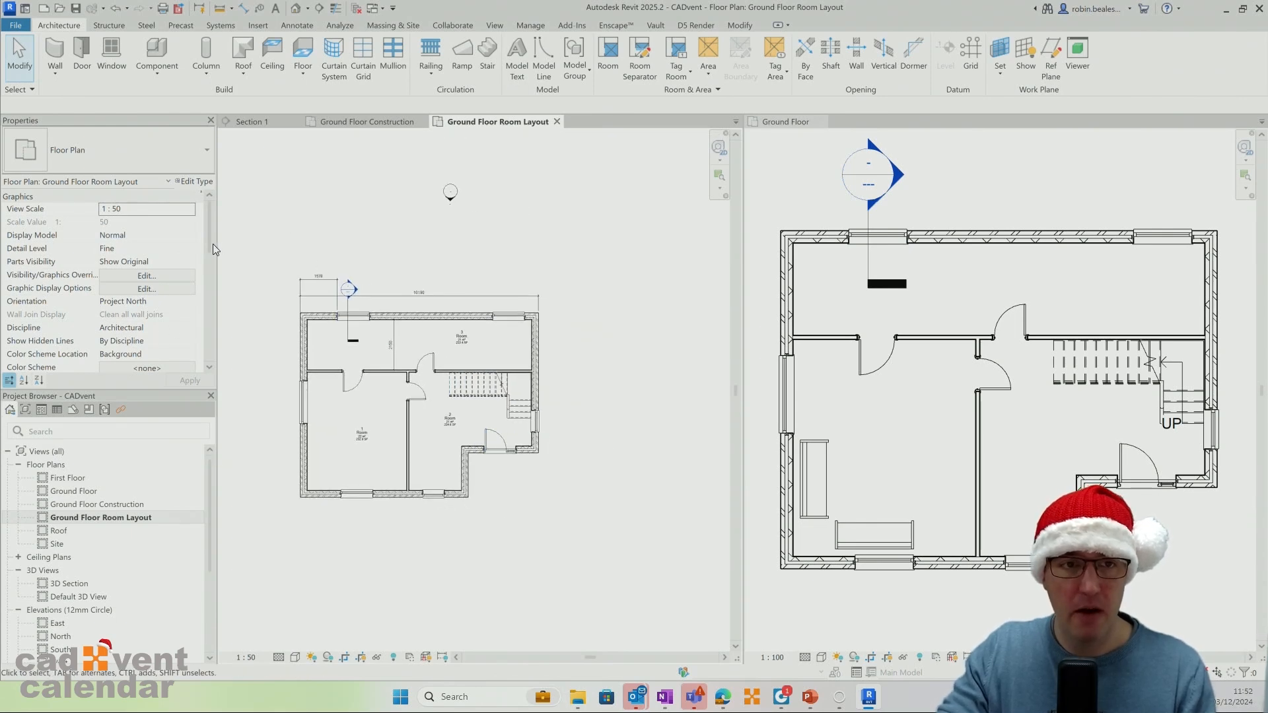
pyautogui.moveTo(208, 232); pyautogui.dragTo(203, 263)
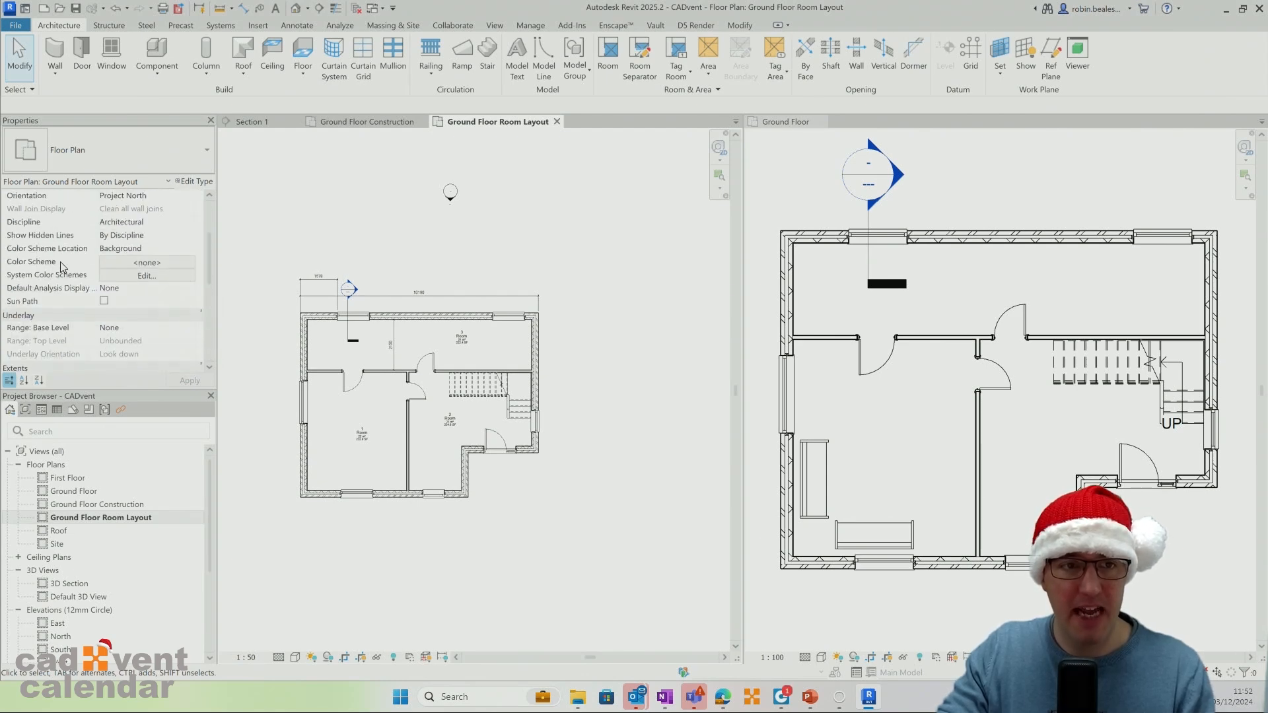
pyautogui.click(120, 265)
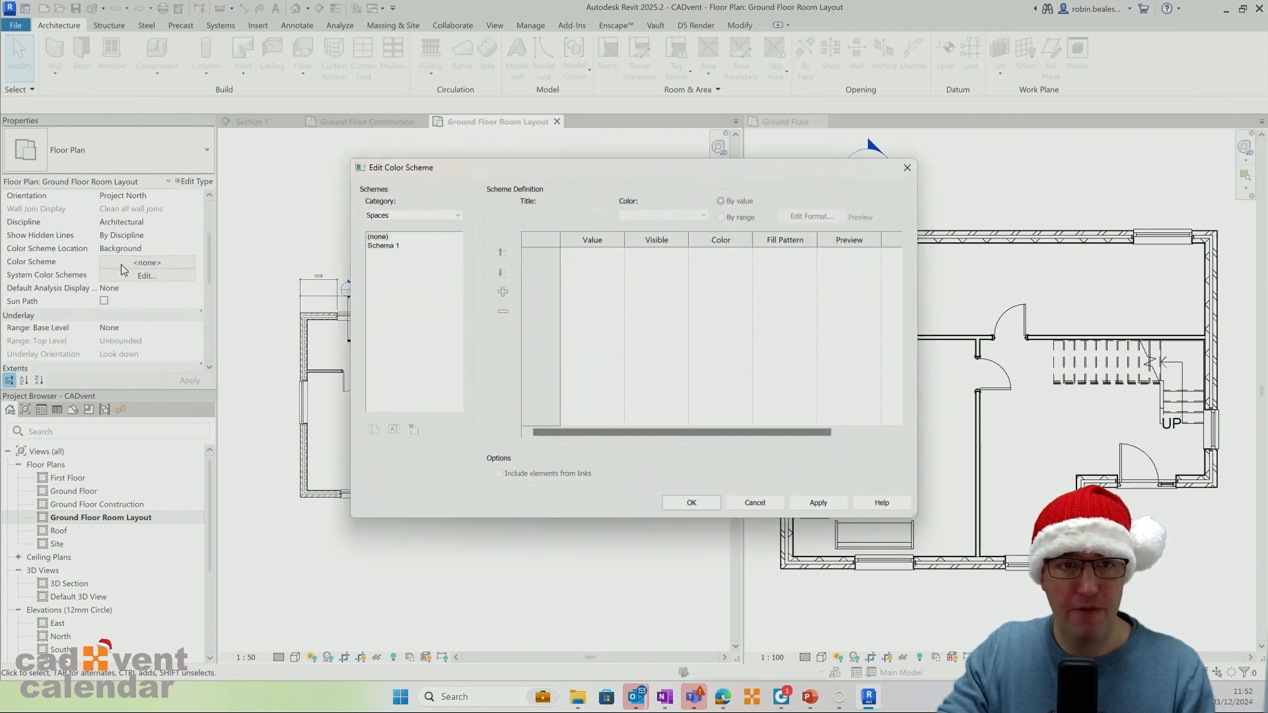
pyautogui.click(429, 216)
pyautogui.click(407, 239)
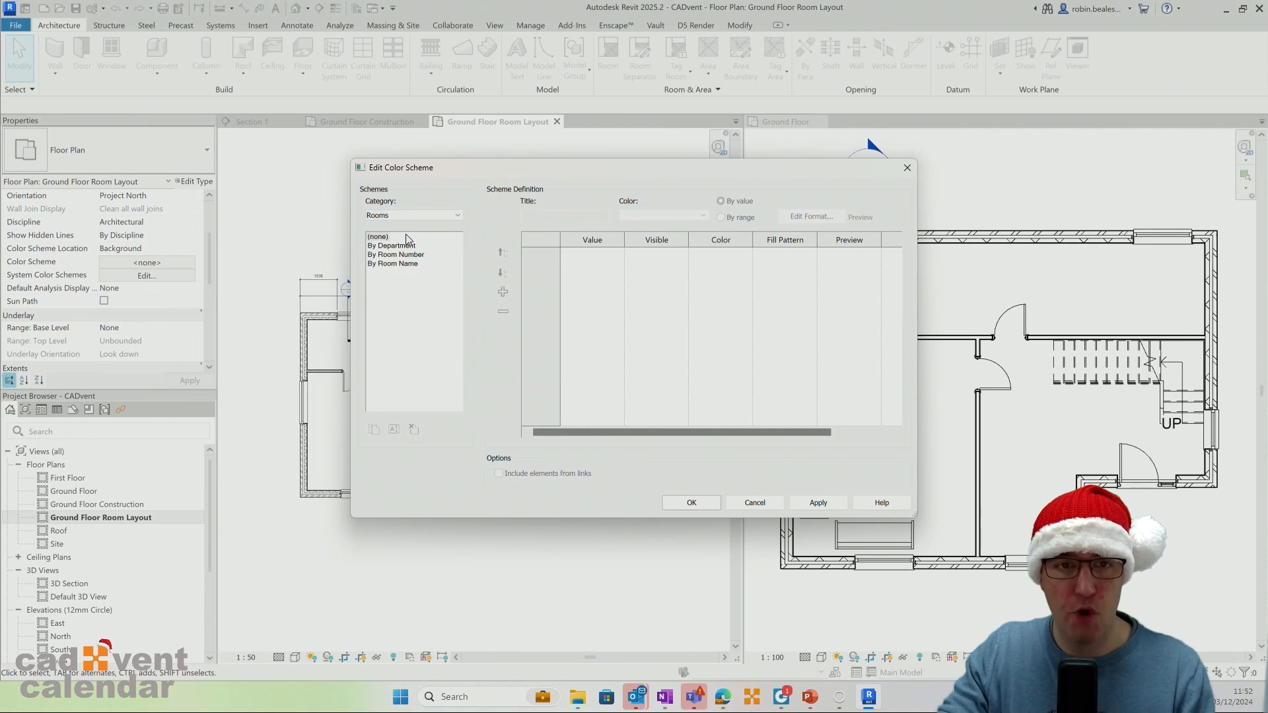
pyautogui.click(404, 265)
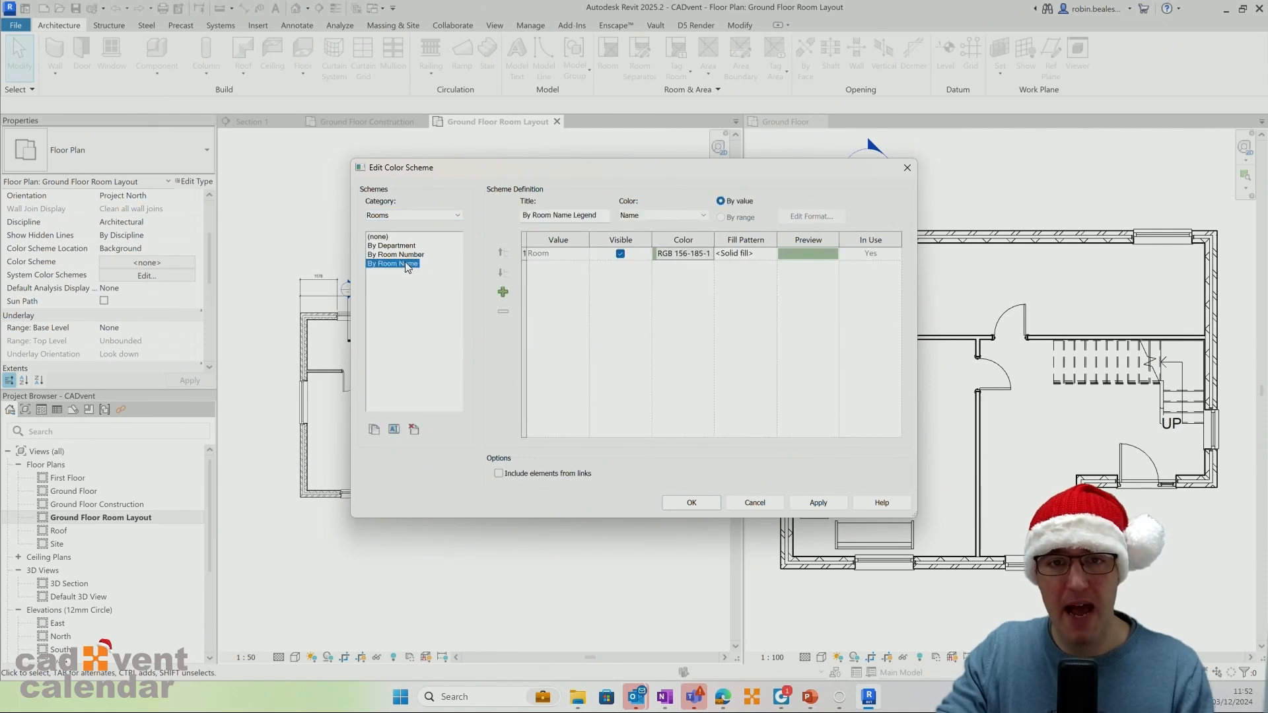
pyautogui.click(412, 255)
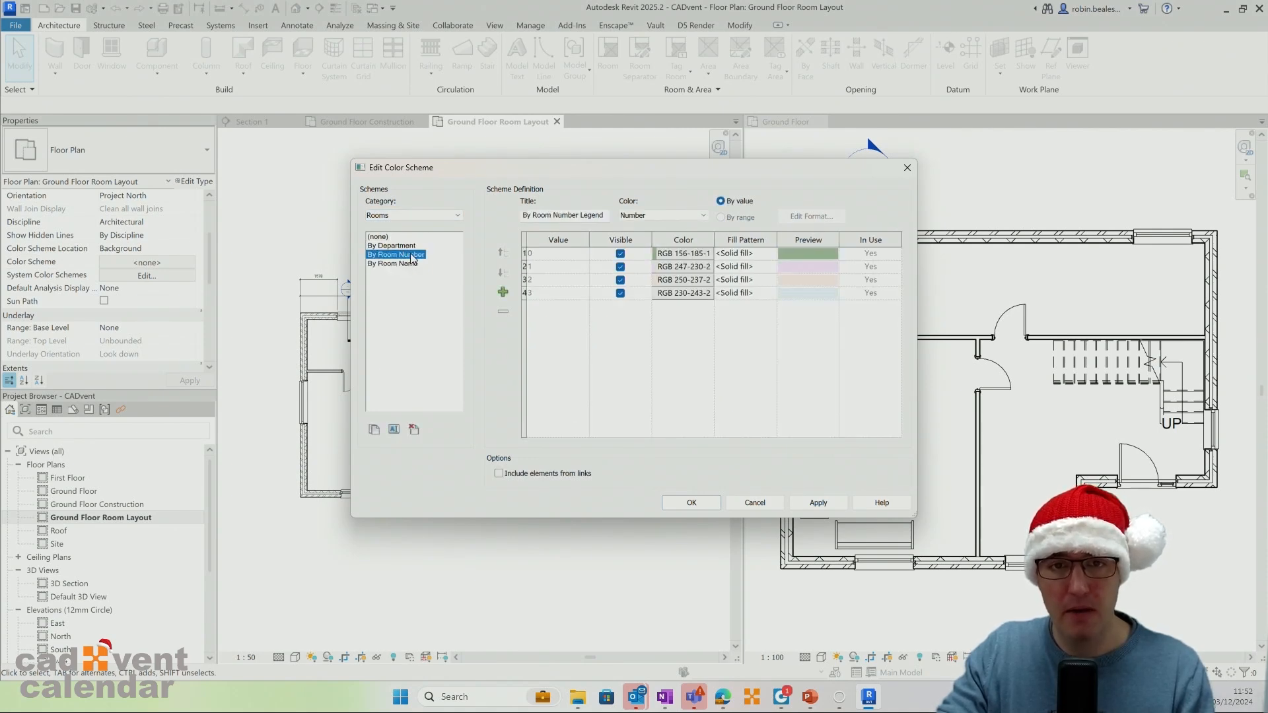
pyautogui.click(692, 504)
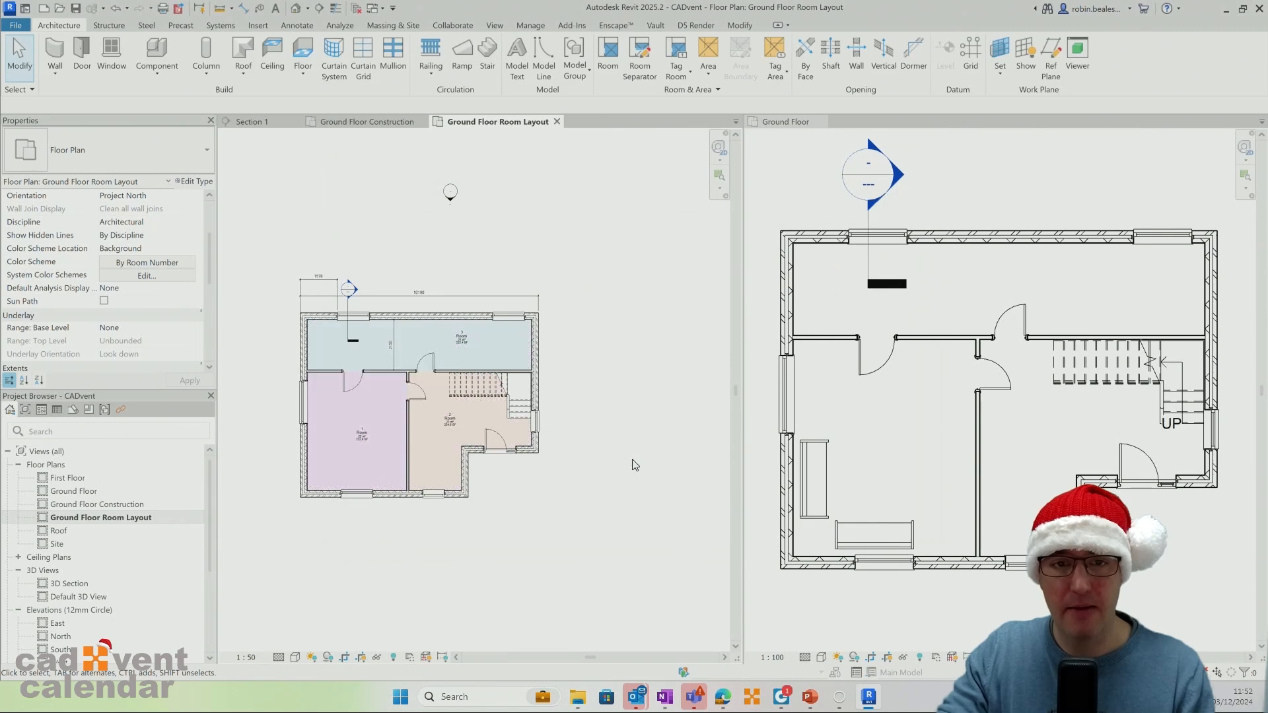
# Place a color fill legend for the room number scheme beside the right side of the house plan.
pyautogui.click(313, 25)
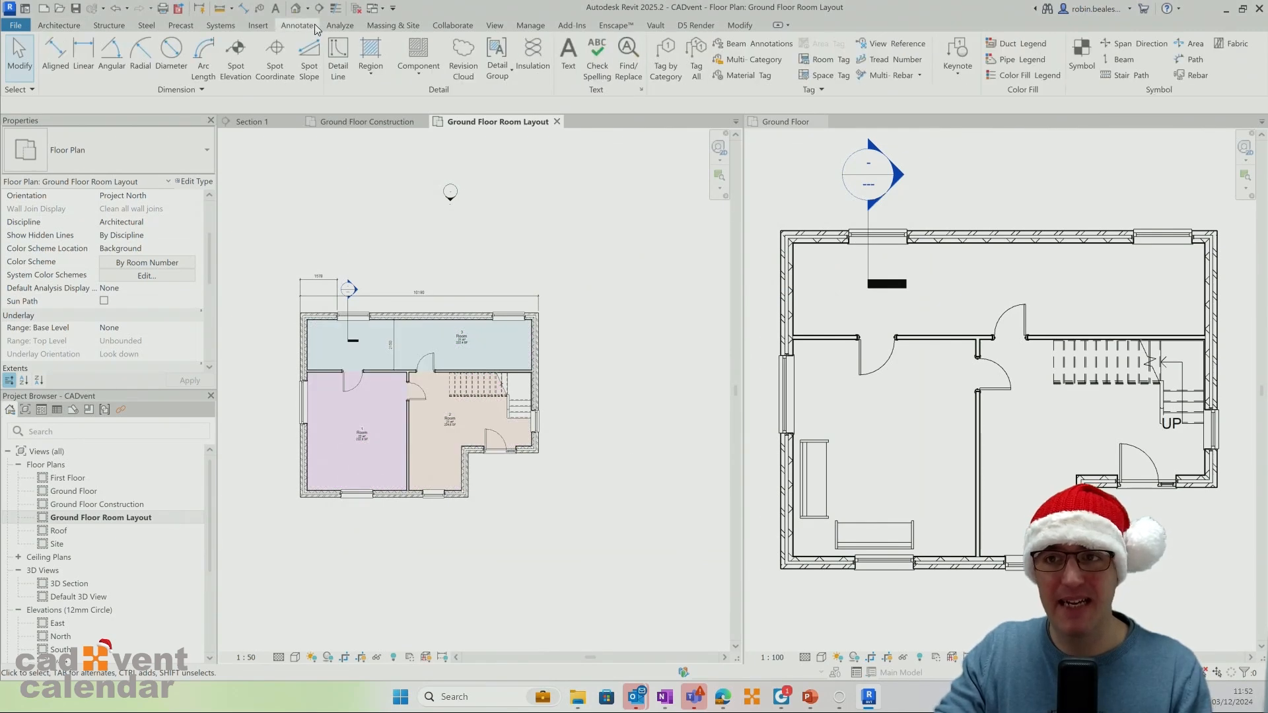
pyautogui.click(1020, 75)
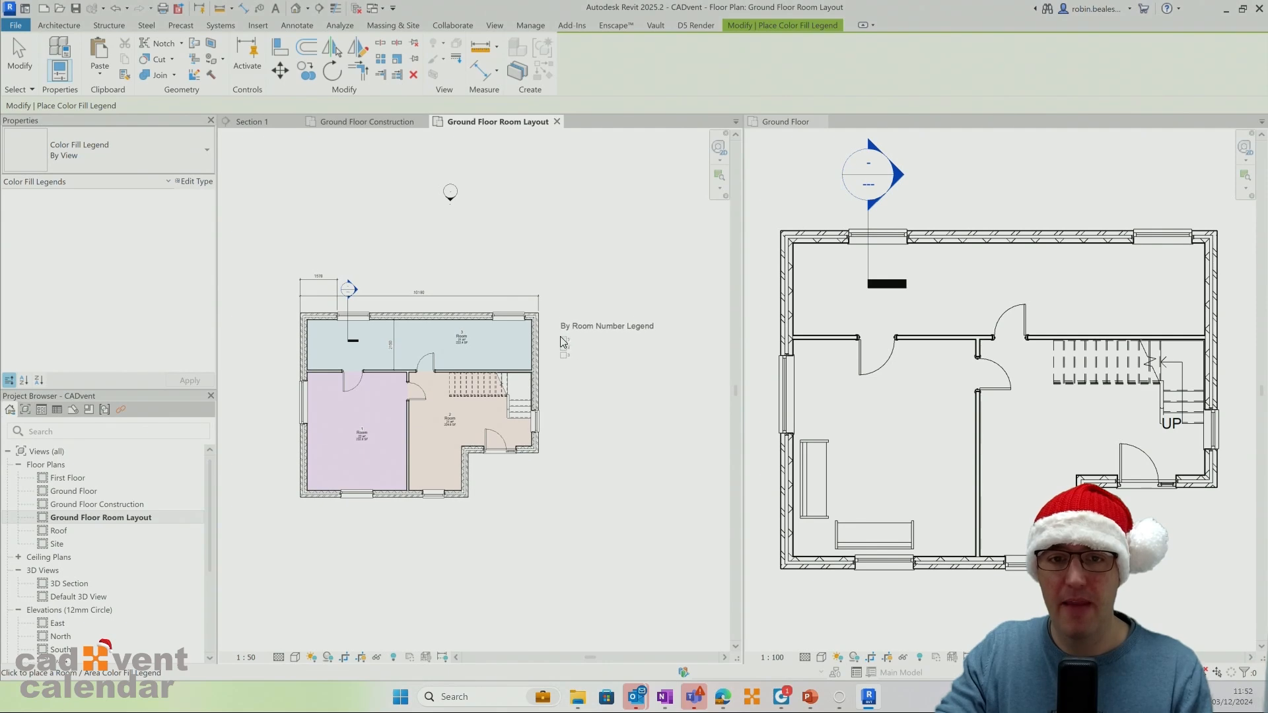
pyautogui.click(563, 341)
pyautogui.rightClick(546, 256)
pyautogui.click(575, 269)
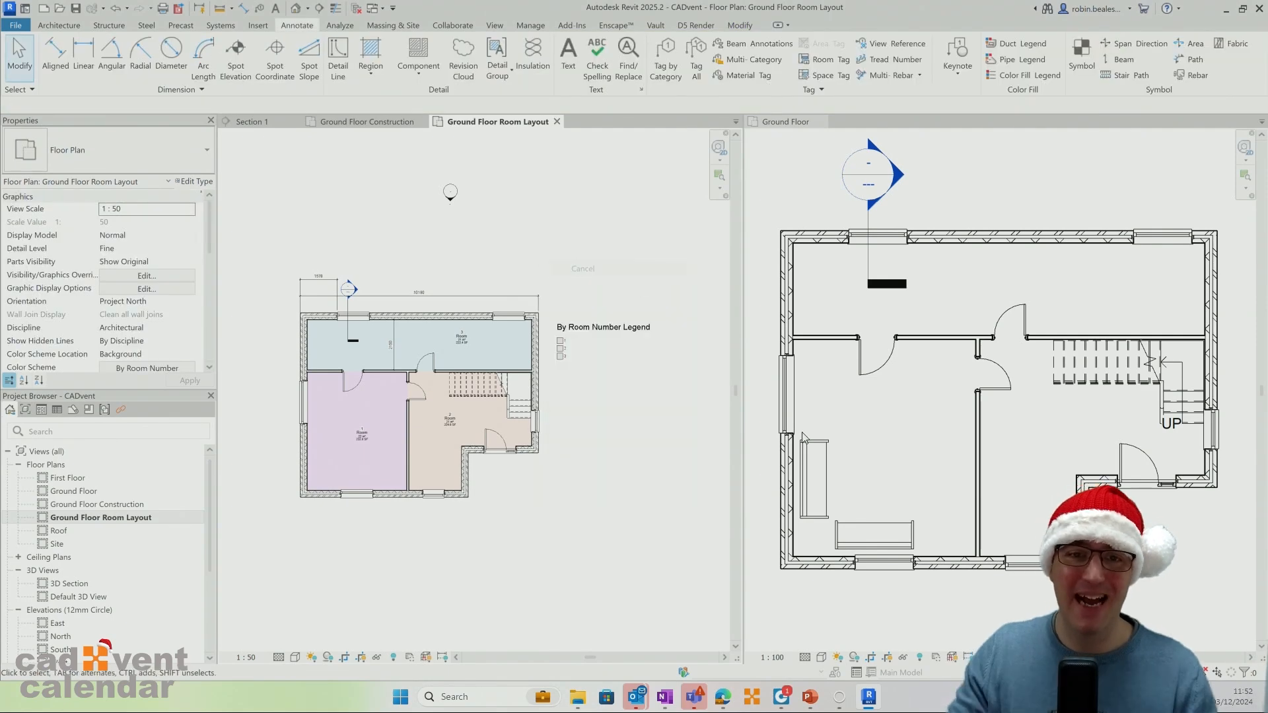